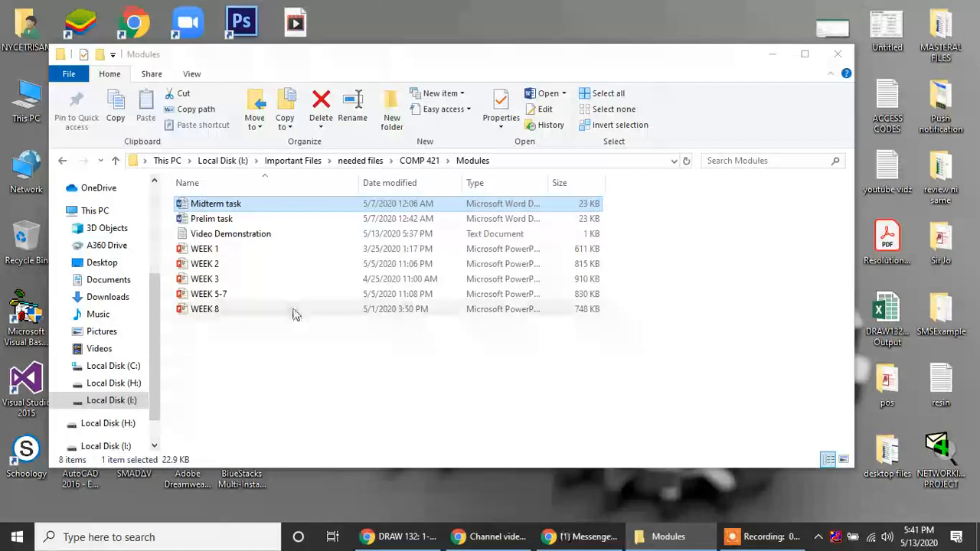
- Open the WEEK 2 presentation, view the slides from the ERD example through the PHP data types and constraints, and close it
{"action": "double_click", "coordinate": [220, 265]}
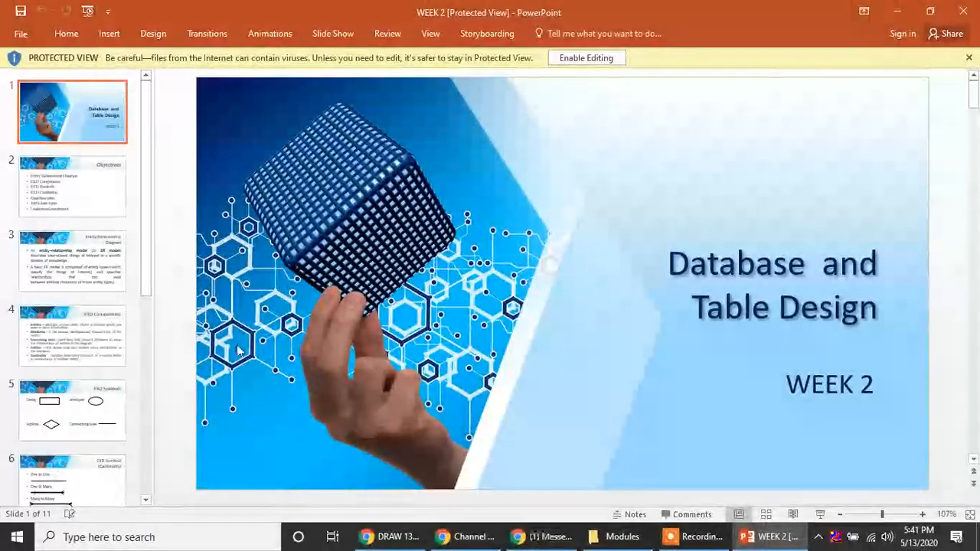
{"action": "scroll", "coordinate": [92, 337], "scroll_direction": "down", "scroll_amount": 3}
{"action": "scroll", "coordinate": [97, 350], "scroll_direction": "down", "scroll_amount": 5}
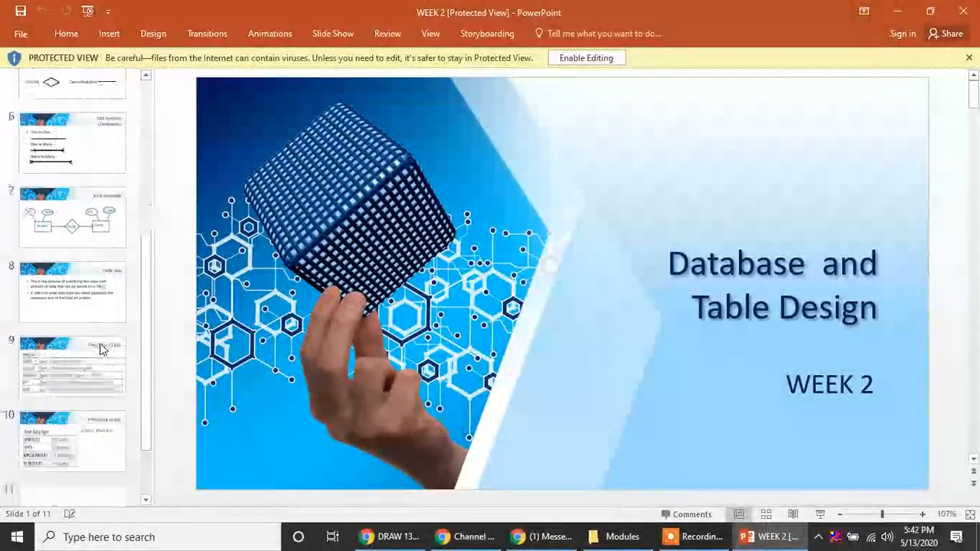
{"action": "left_click", "coordinate": [68, 159]}
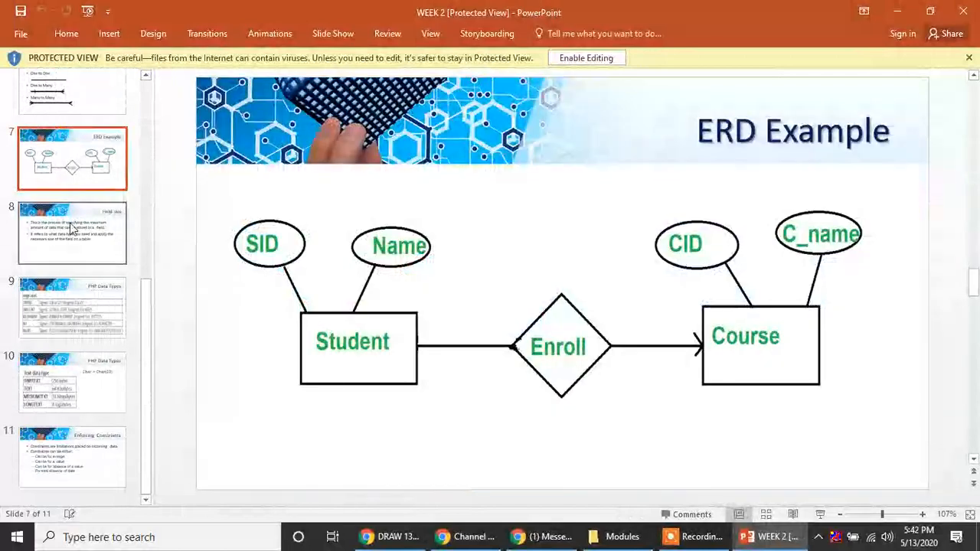
{"action": "left_click", "coordinate": [70, 233]}
{"action": "left_click", "coordinate": [72, 307]}
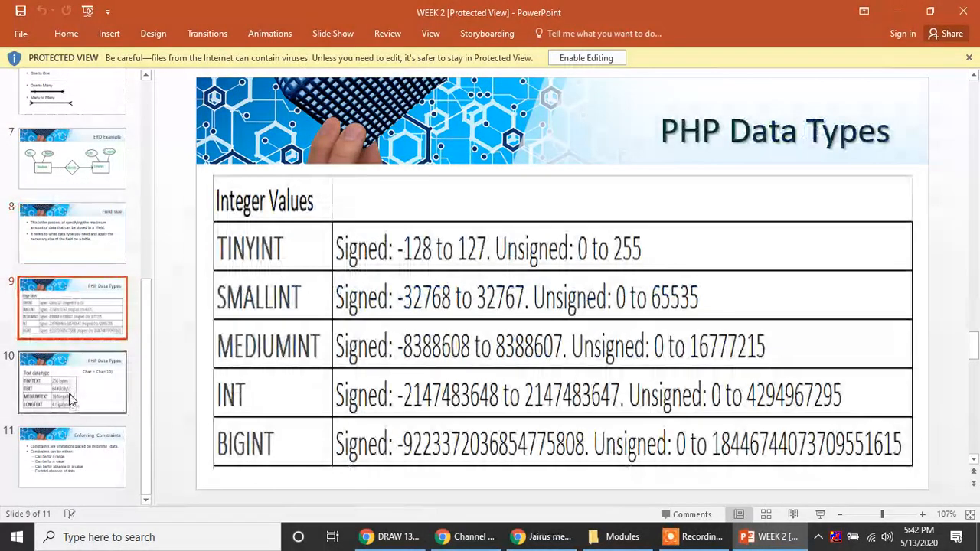
{"action": "left_click", "coordinate": [76, 457]}
{"action": "left_click", "coordinate": [79, 387]}
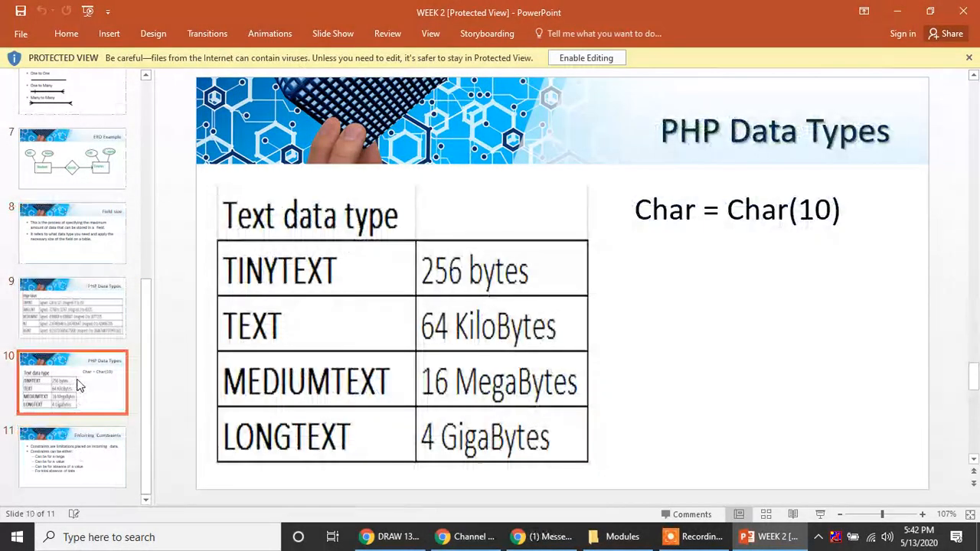
{"action": "left_click", "coordinate": [567, 62]}
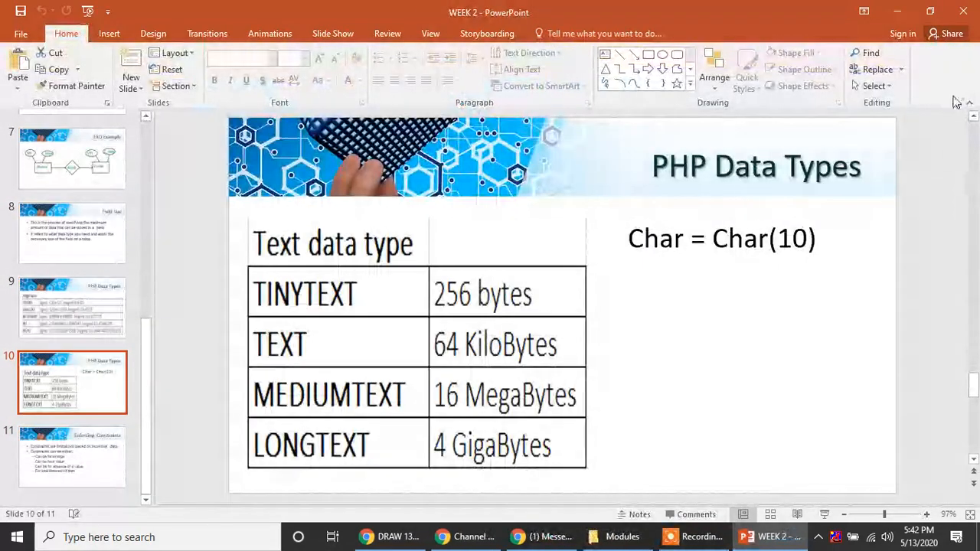
{"action": "left_click", "coordinate": [964, 17]}
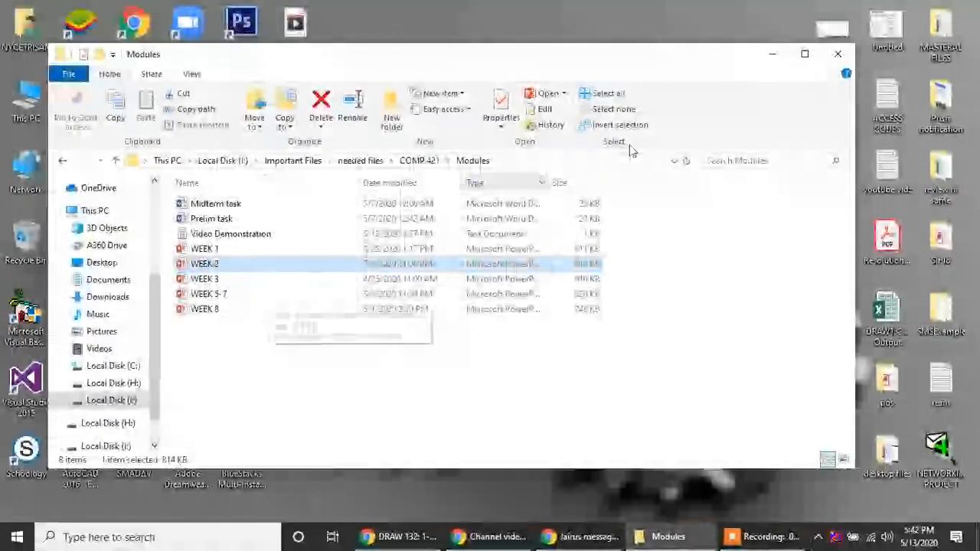
- Minimize the Modules folder window and refresh the desktop
{"action": "left_click", "coordinate": [769, 60]}
{"action": "right_click", "coordinate": [497, 86]}
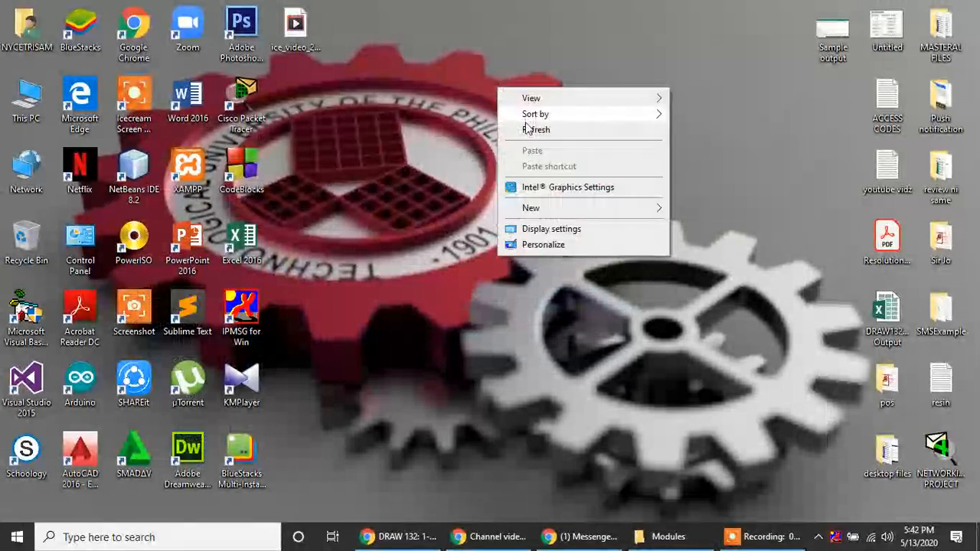
{"action": "left_click", "coordinate": [524, 131]}
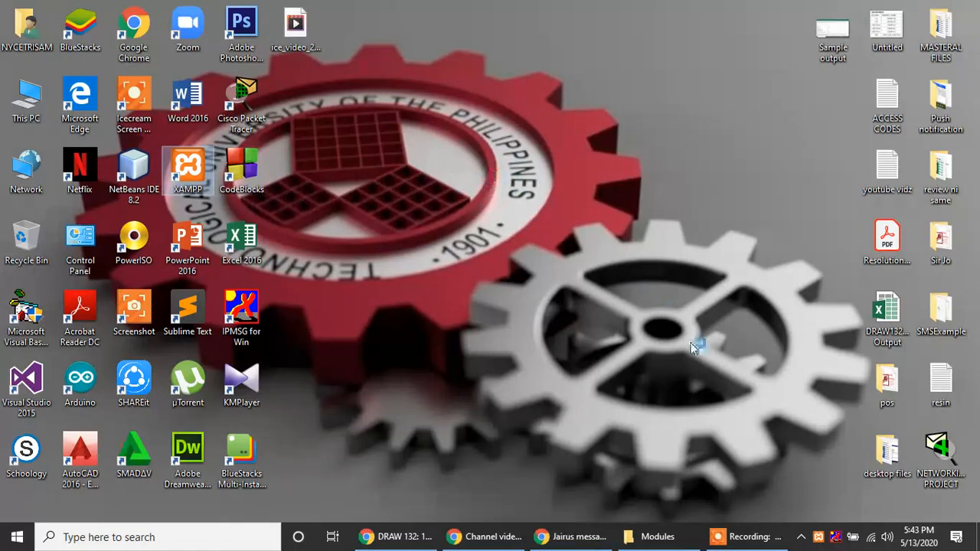
- Check the Apache and MySQL status of the XAMPP instance running in the background
{"action": "left_click", "coordinate": [802, 540]}
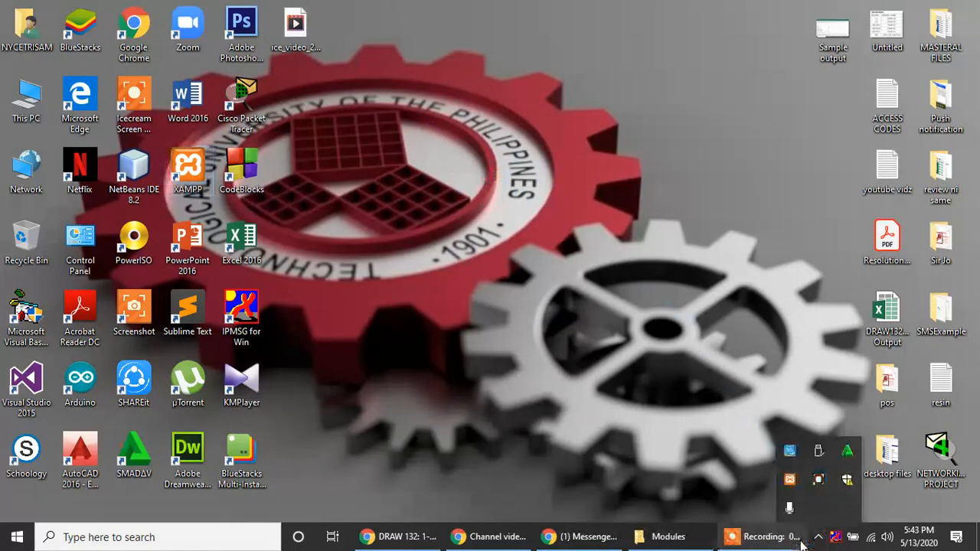
{"action": "right_click", "coordinate": [789, 486]}
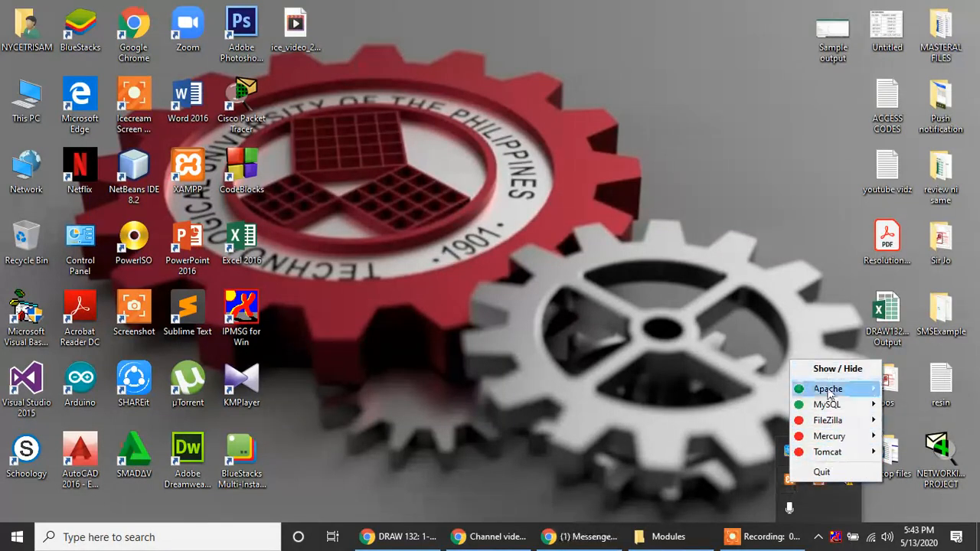
{"action": "mouse_move", "coordinate": [838, 393]}
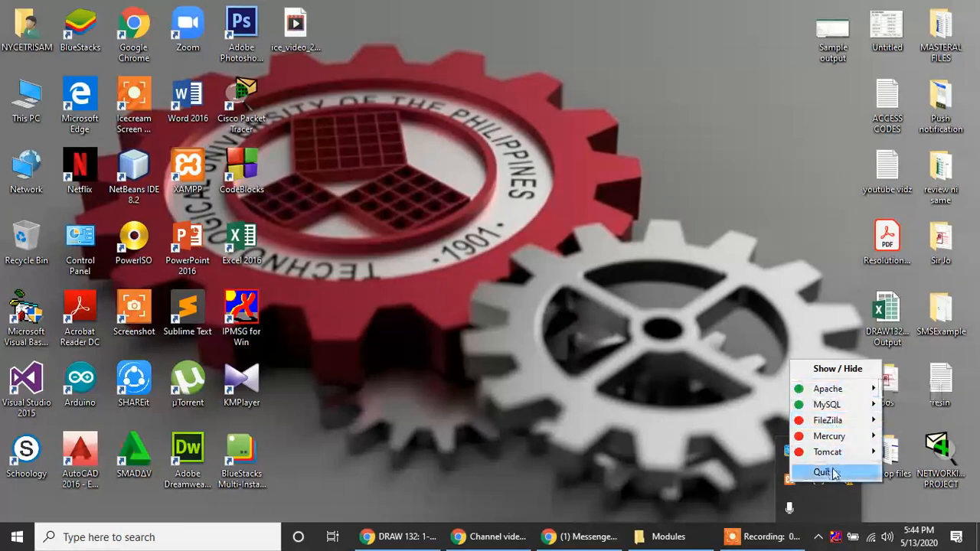
{"action": "left_click", "coordinate": [755, 479]}
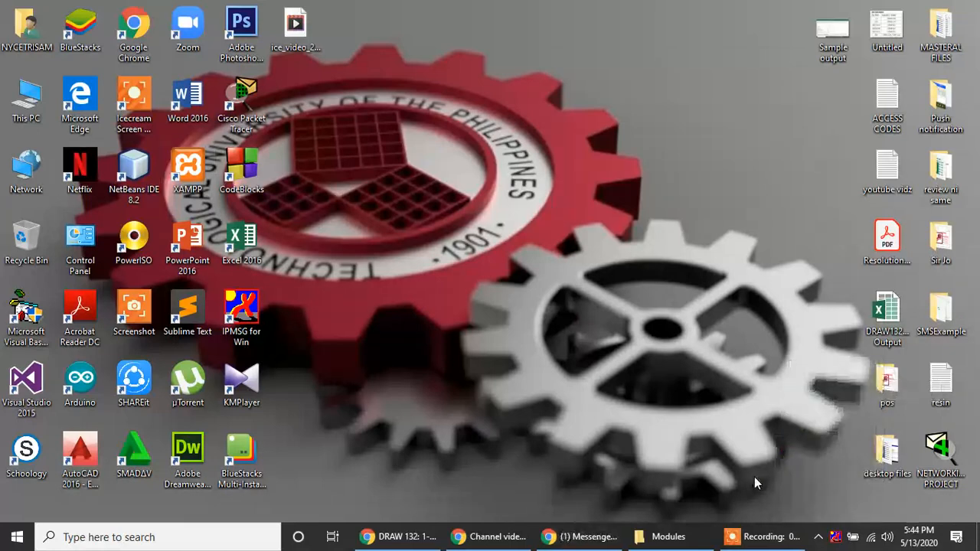
- Show the XAMPP Control Panel and launch phpMyAdmin through the MySQL module's Admin action
{"action": "left_click", "coordinate": [819, 537]}
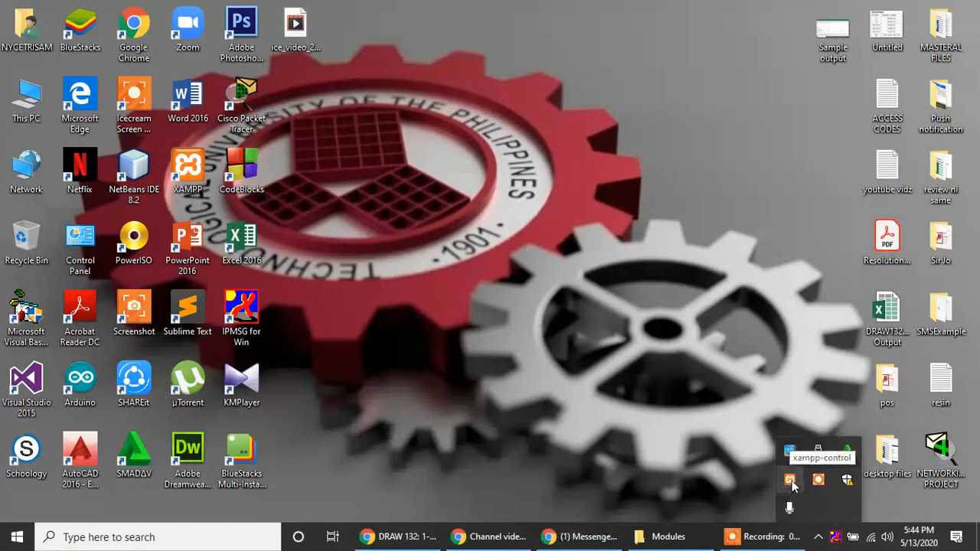
{"action": "double_click", "coordinate": [791, 483]}
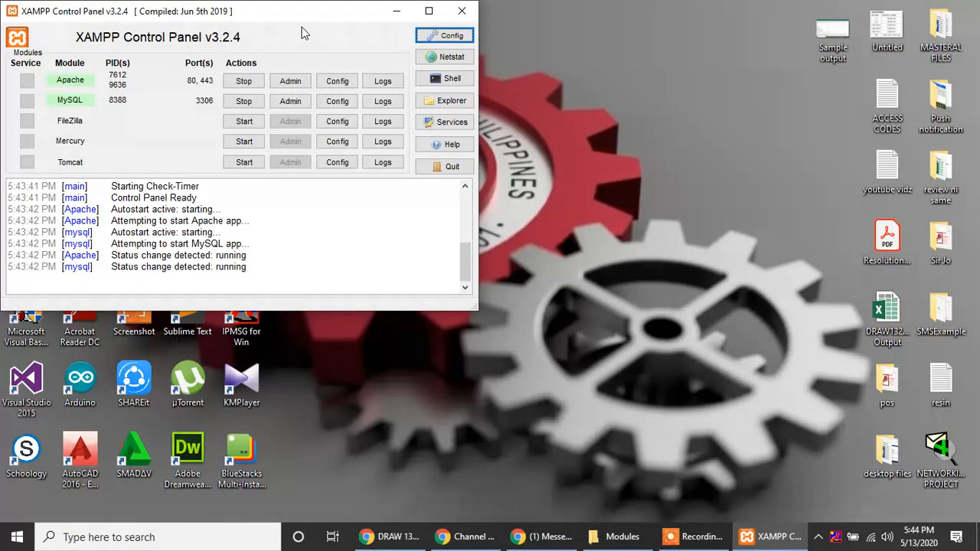
{"action": "left_click", "coordinate": [300, 105]}
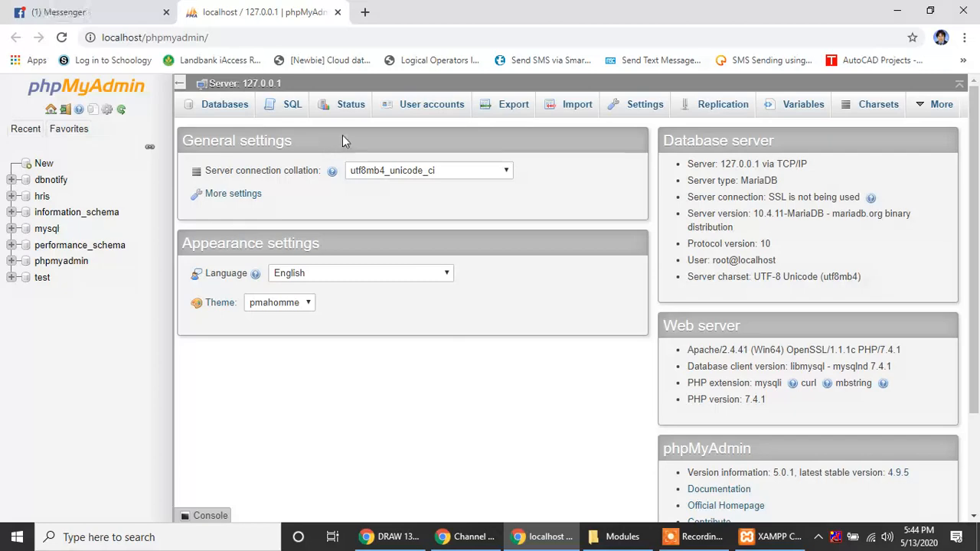
- Close the phpMyAdmin page, minimize the browser and close the XAMPP Control Panel window
{"action": "left_click", "coordinate": [338, 12]}
{"action": "left_click", "coordinate": [898, 11]}
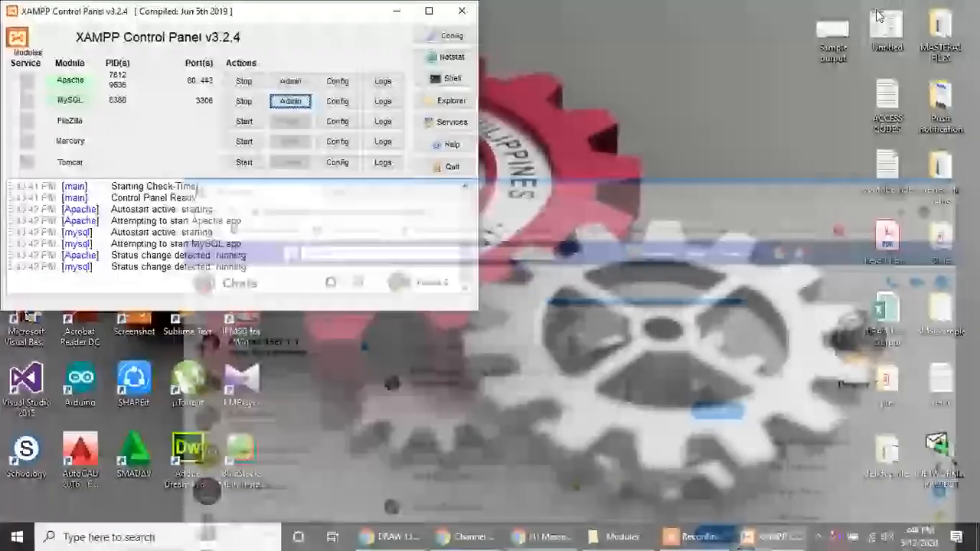
{"action": "left_click", "coordinate": [462, 12]}
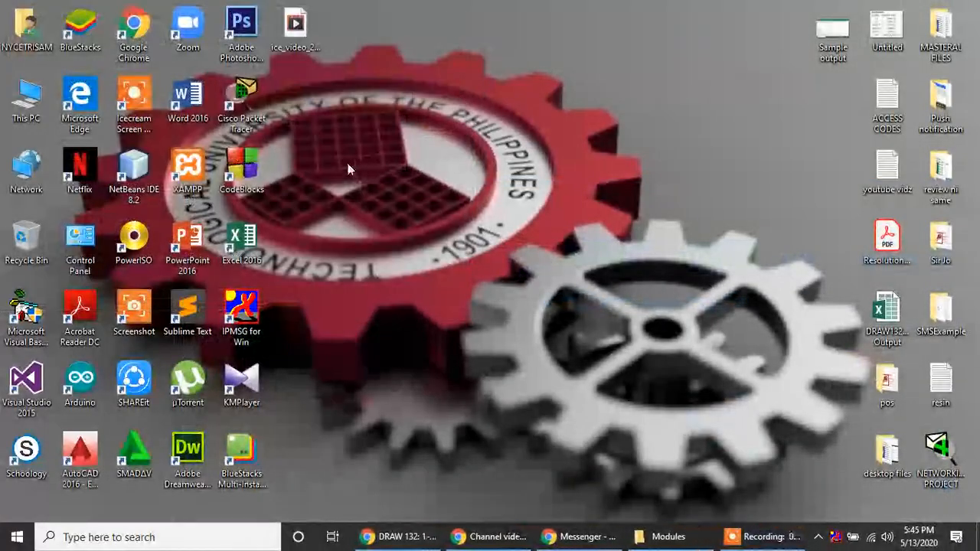
- Open a maximized Google Chrome window and load the XAMPP welcome page at localhost
{"action": "double_click", "coordinate": [135, 55]}
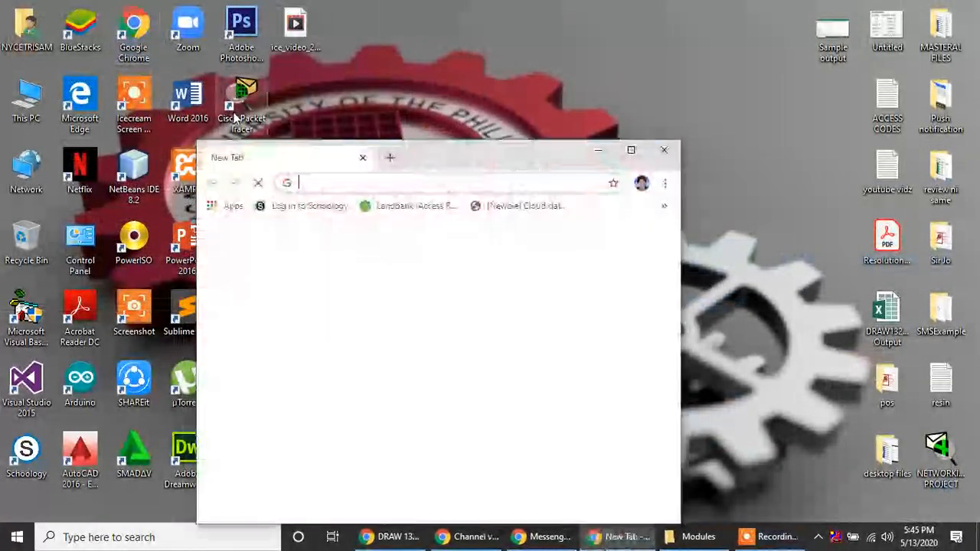
{"action": "left_click", "coordinate": [632, 153]}
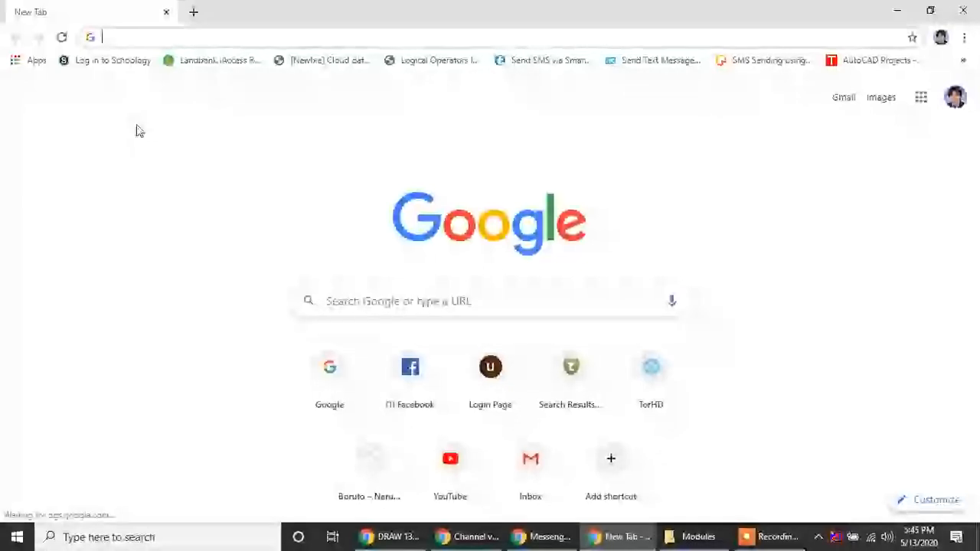
{"action": "type", "text": "localhost"}
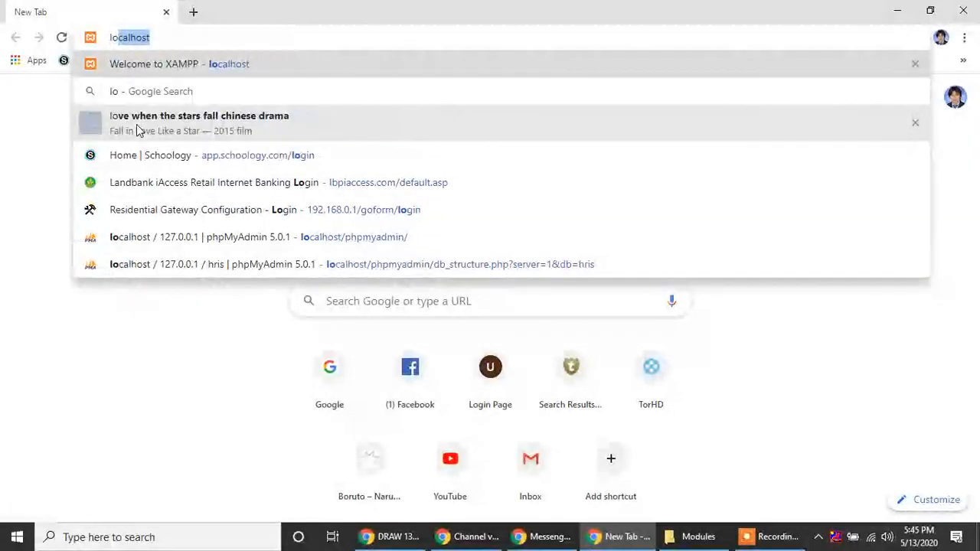
{"action": "left_click", "coordinate": [175, 35]}
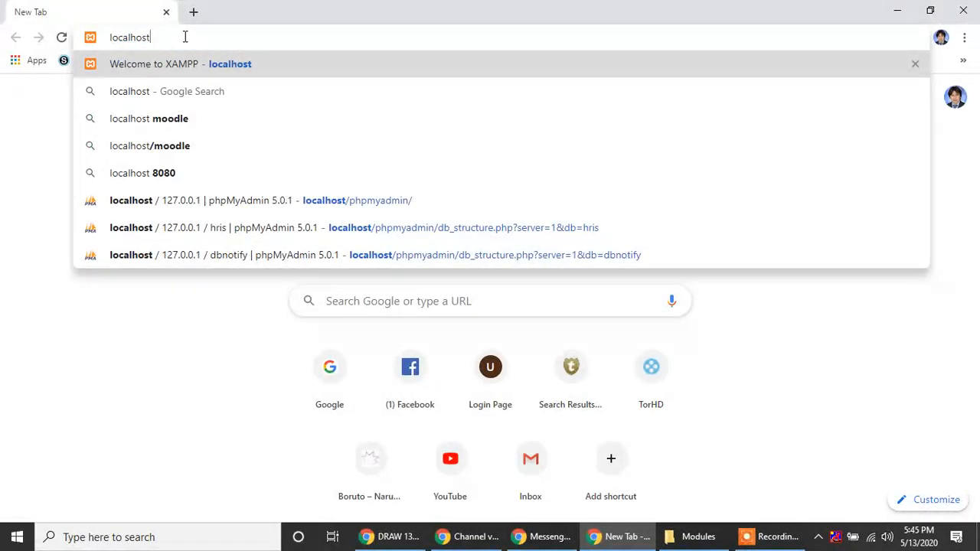
{"action": "key", "text": "Return"}
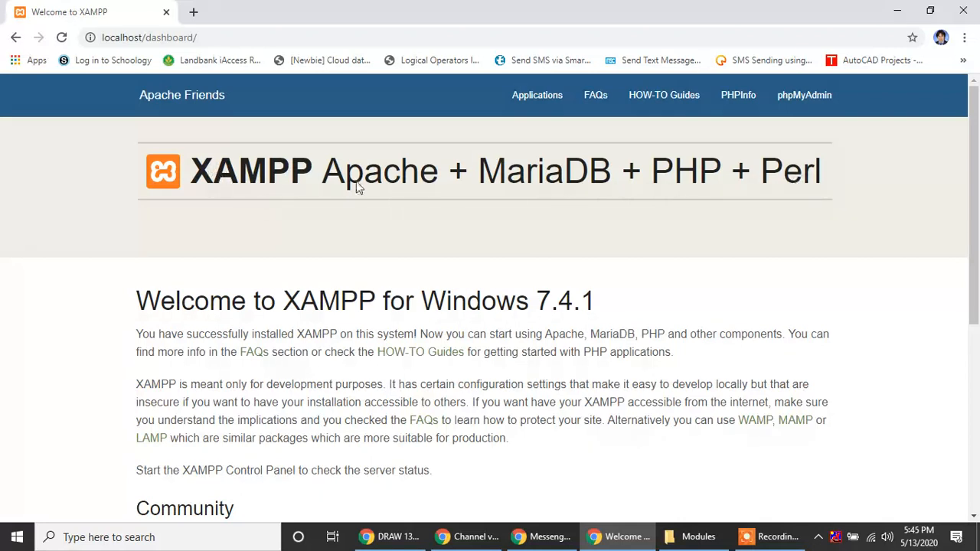
- Open phpMyAdmin from the XAMPP welcome page
{"action": "left_click", "coordinate": [812, 107]}
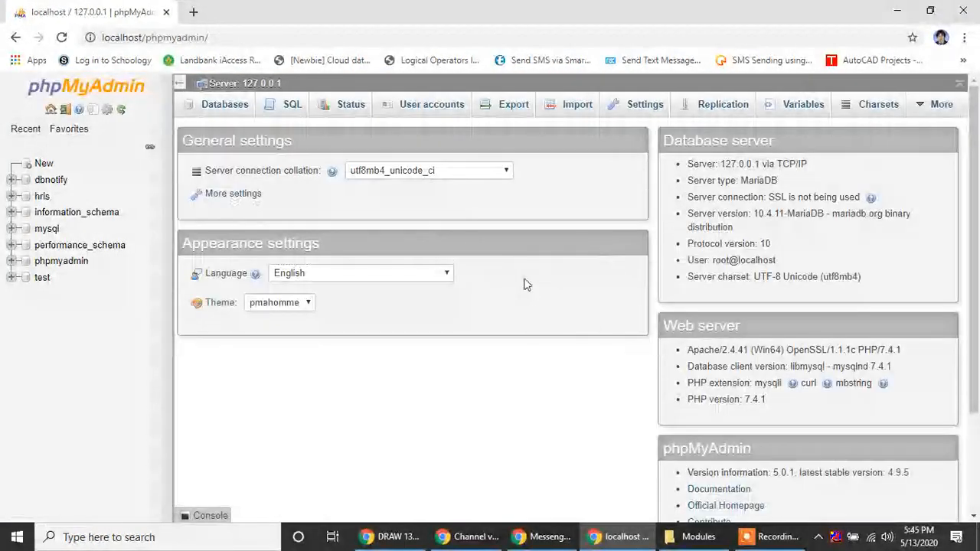
{"action": "left_click", "coordinate": [818, 537]}
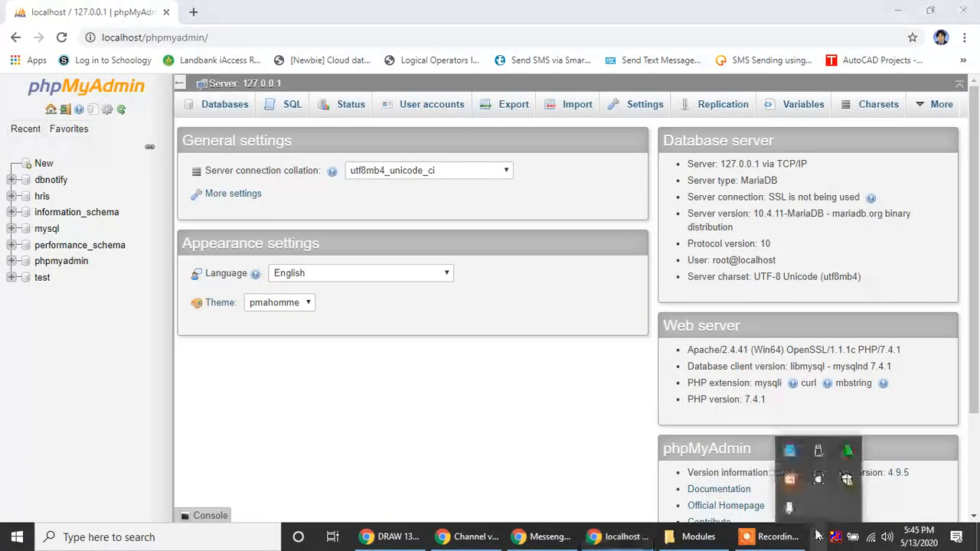
{"action": "left_click", "coordinate": [485, 422]}
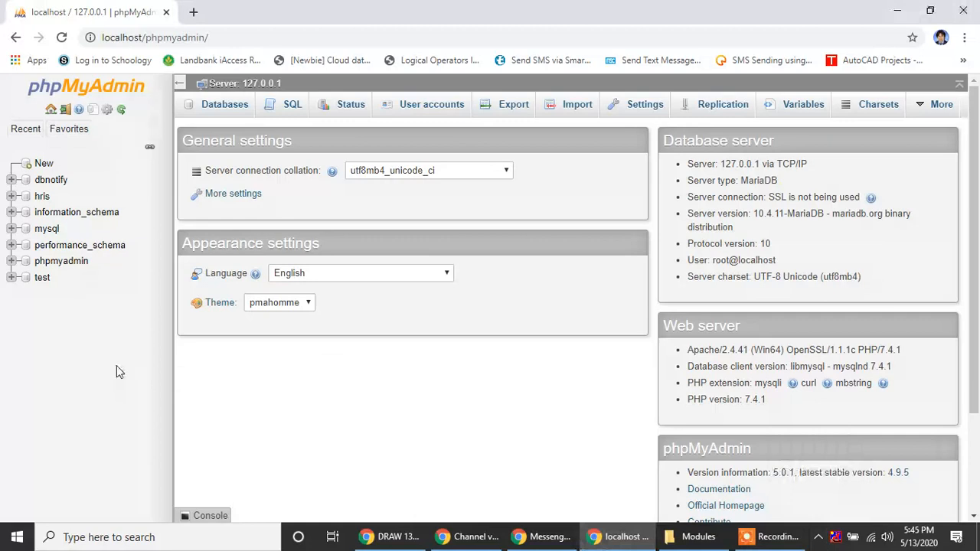
- Create a new database named stud_enroll with the utf8mb4_general_ci collation
{"action": "left_click", "coordinate": [44, 165]}
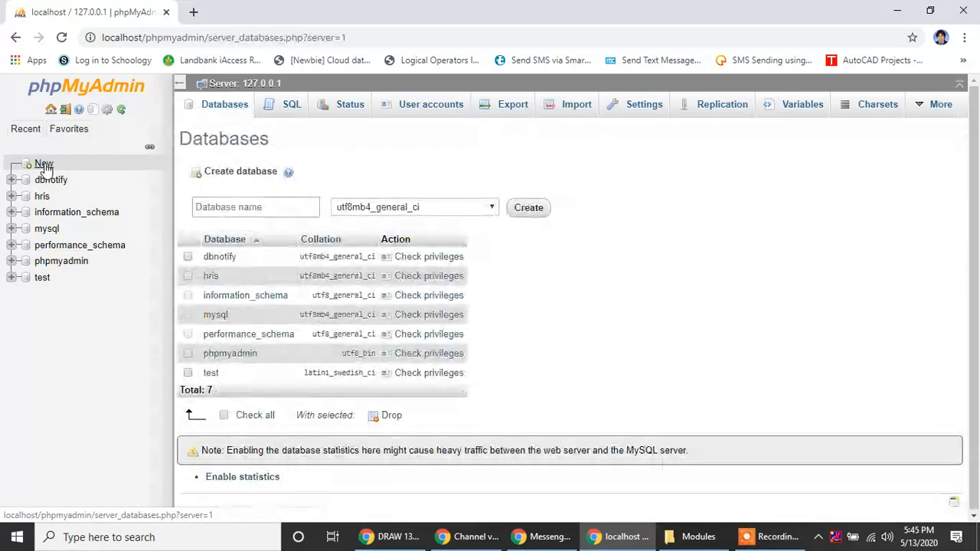
{"action": "left_click", "coordinate": [222, 205]}
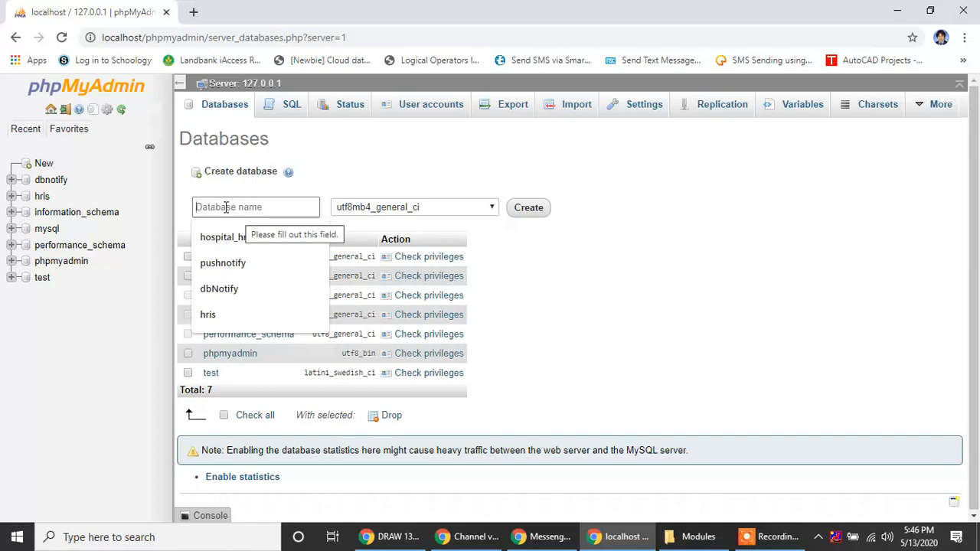
{"action": "type", "text": "sa"}
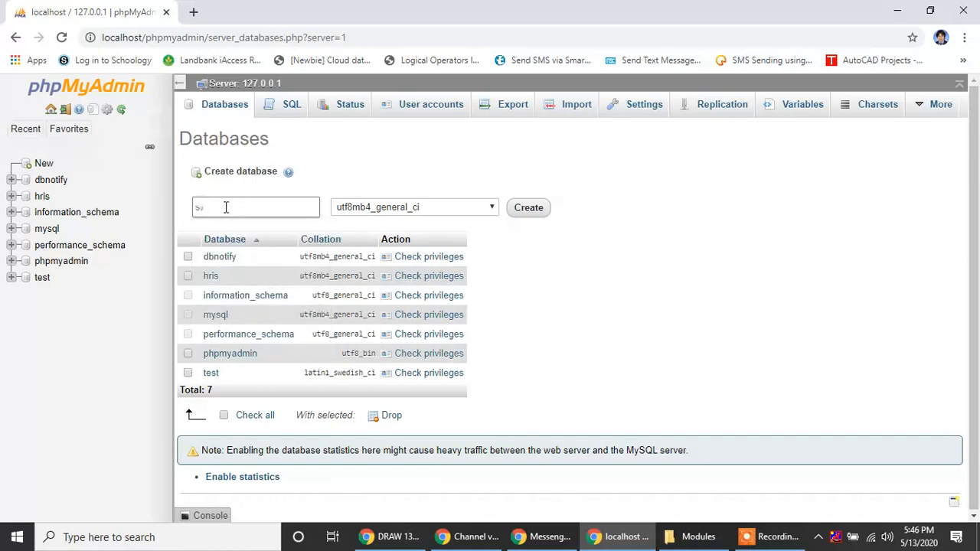
{"action": "key", "text": "BackSpace"}
{"action": "type", "text": "s"}
{"action": "type", "text": "nrollments"}
{"action": "key", "text": "ctrl+a"}
{"action": "key", "text": "BackSpace"}
{"action": "type", "text": "stud"}
{"action": "left_click_drag", "start_coordinate": [260, 206], "coordinate": [153, 212]}
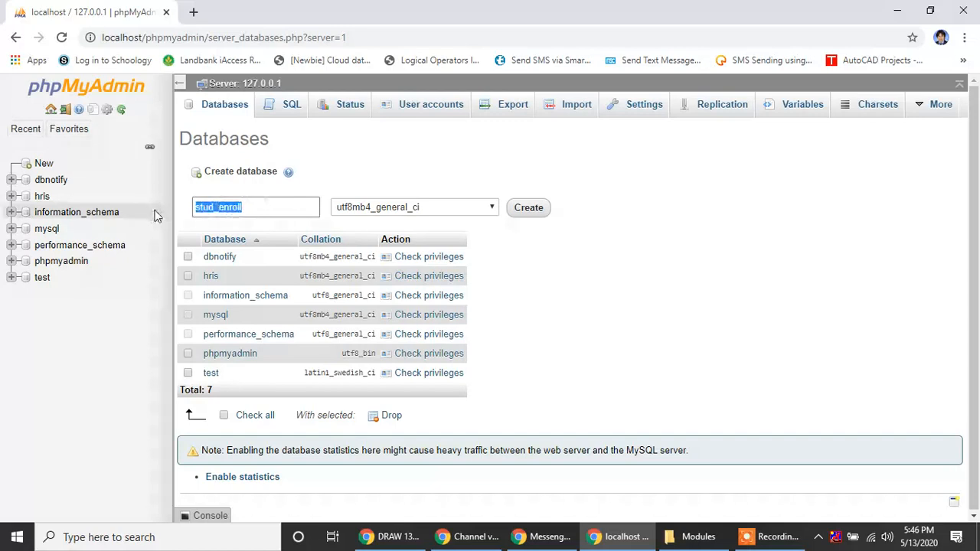
{"action": "left_click", "coordinate": [239, 209]}
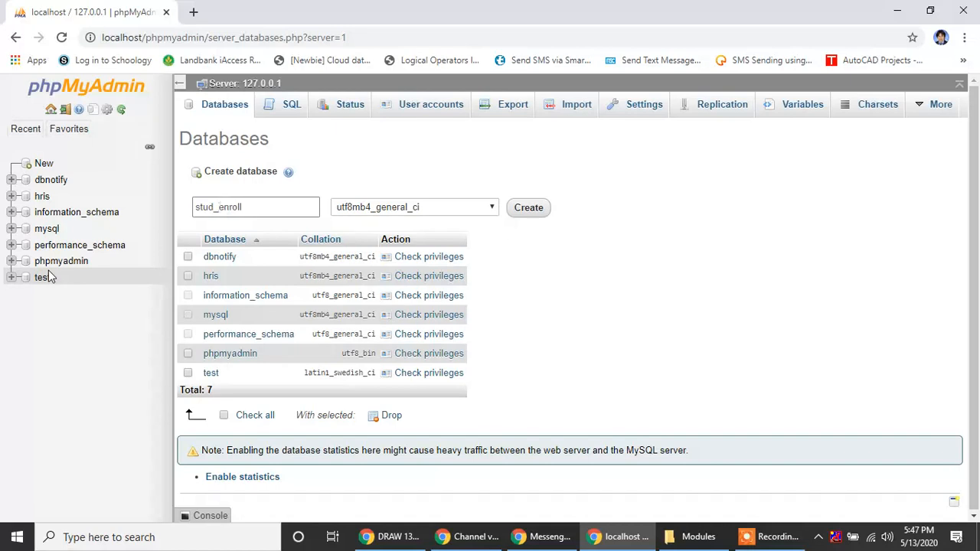
{"action": "left_click", "coordinate": [528, 210]}
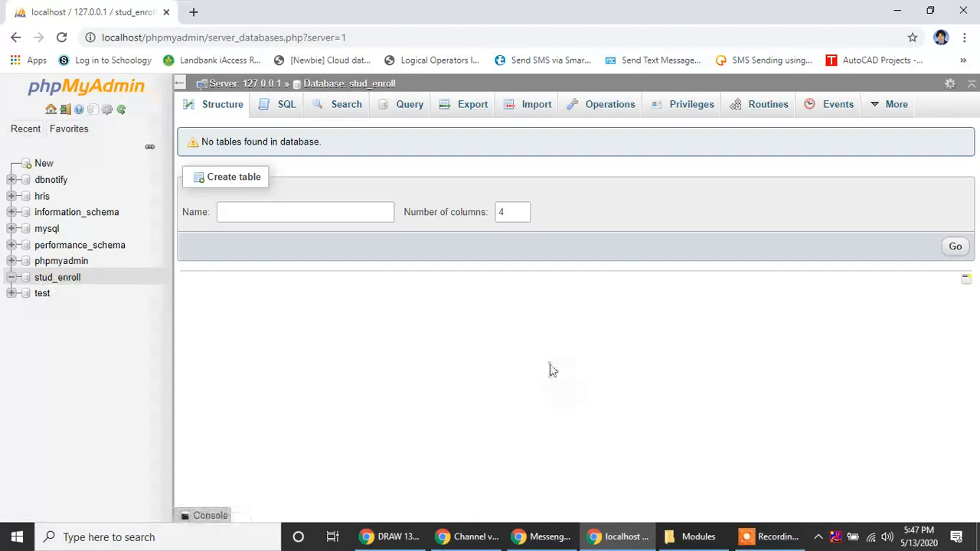
{"action": "left_click", "coordinate": [697, 537]}
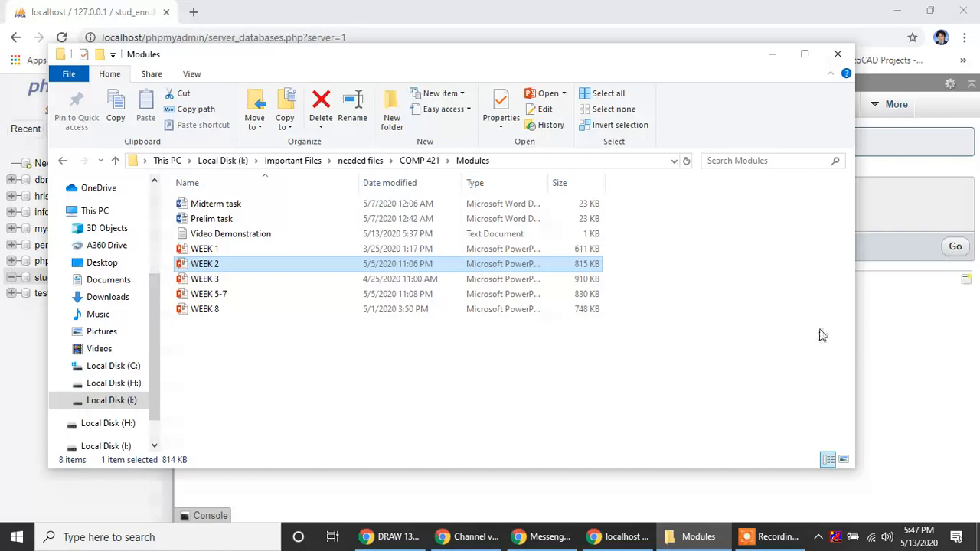
{"action": "left_click", "coordinate": [891, 333]}
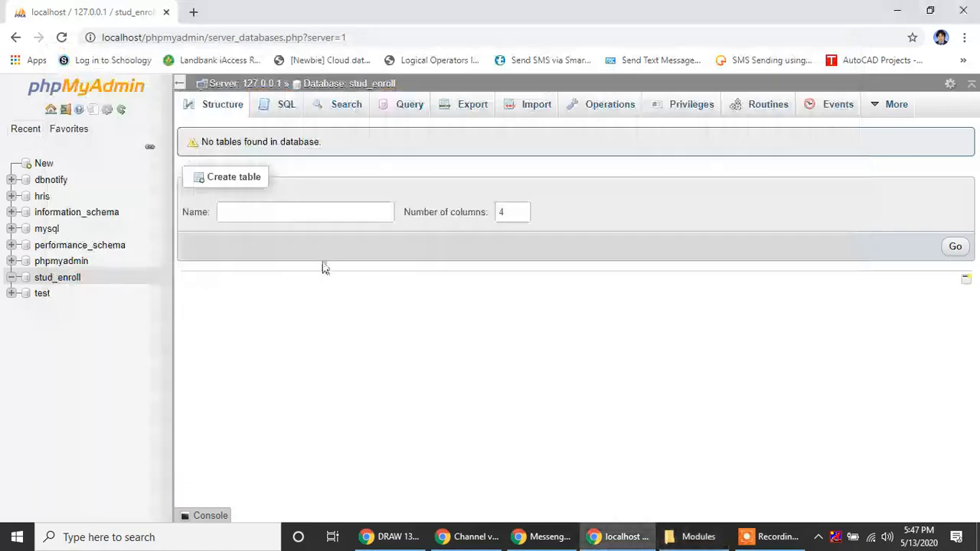
- Start a new table named student in the stud_enroll database, adjust its number of columns and open the column definition form
{"action": "left_click", "coordinate": [285, 214]}
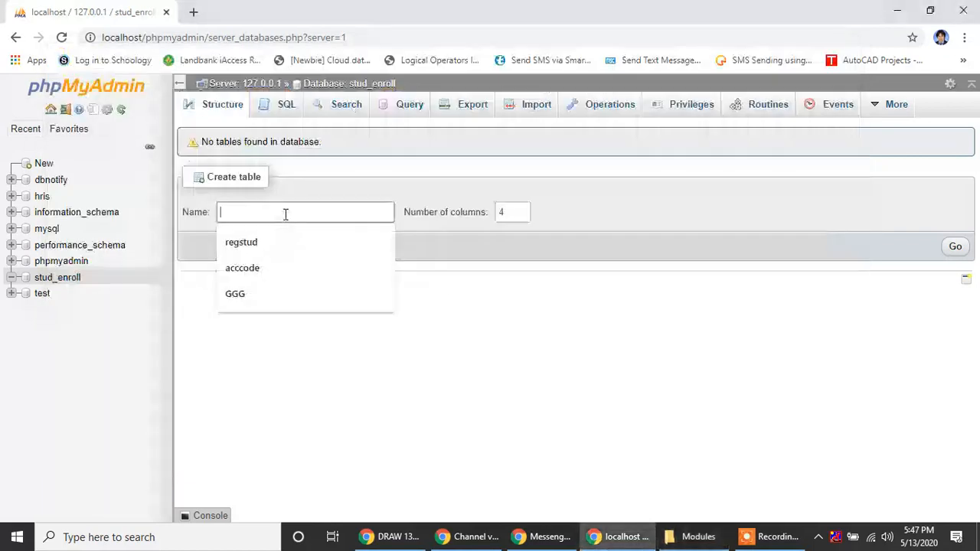
{"action": "type", "text": "stud"}
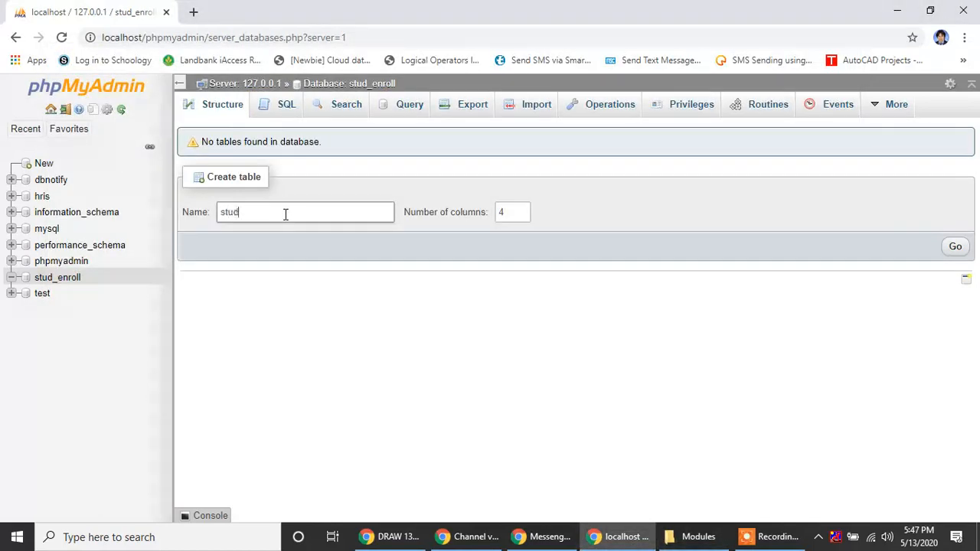
{"action": "type", "text": "ent"}
{"action": "left_click", "coordinate": [510, 212]}
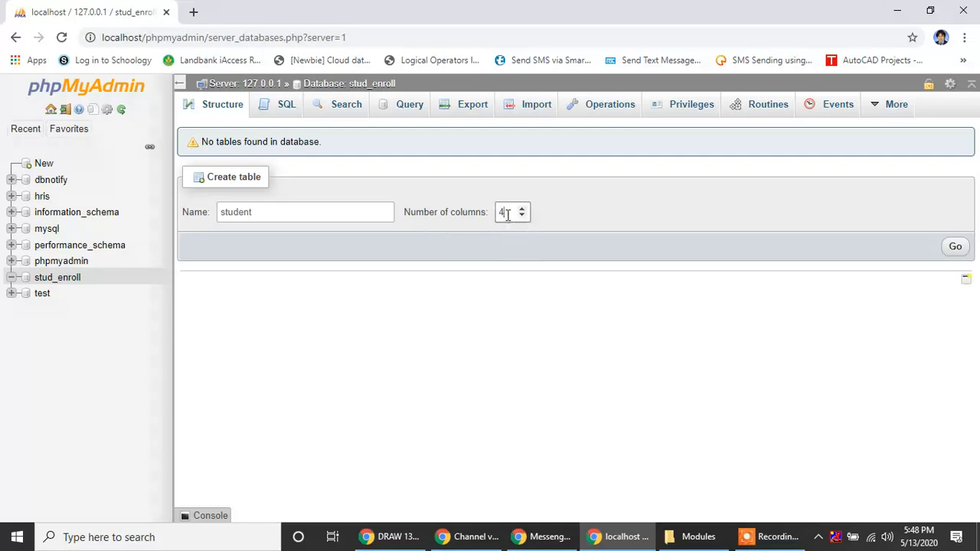
{"action": "left_click_drag", "start_coordinate": [504, 212], "coordinate": [478, 213]}
{"action": "left_click", "coordinate": [955, 248]}
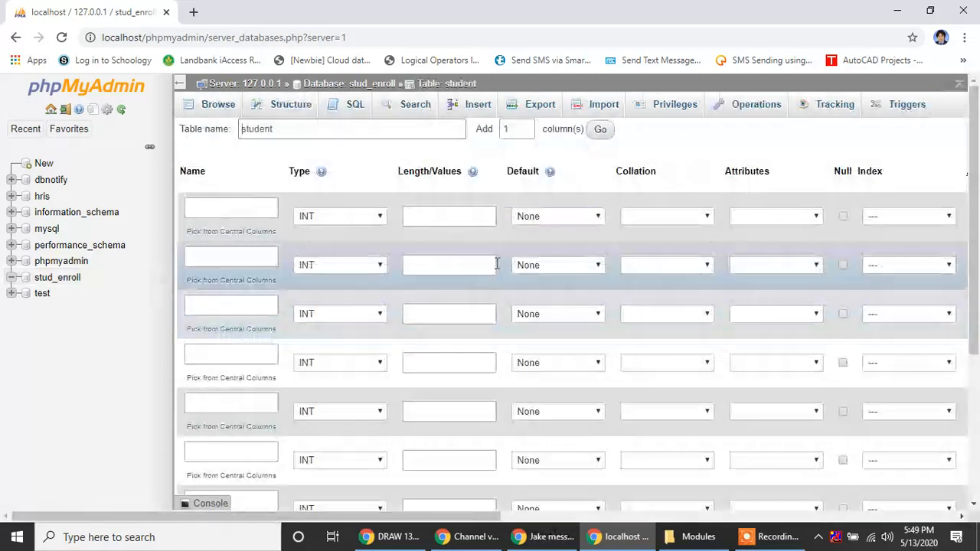
- Name the first column of the student table studid
{"action": "left_click", "coordinate": [224, 204]}
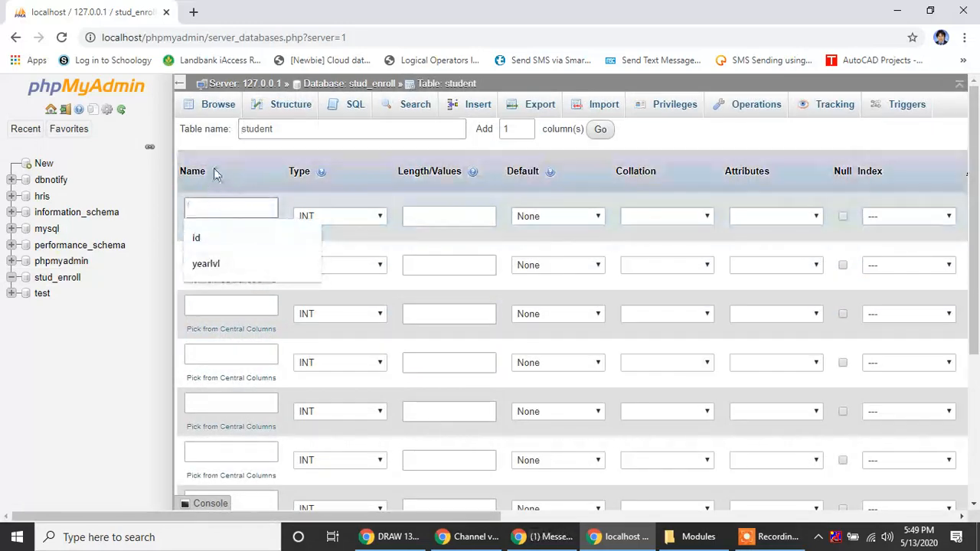
{"action": "scroll", "coordinate": [222, 433], "scroll_direction": "down", "scroll_amount": 5}
{"action": "scroll", "coordinate": [219, 413], "scroll_direction": "up", "scroll_amount": 5}
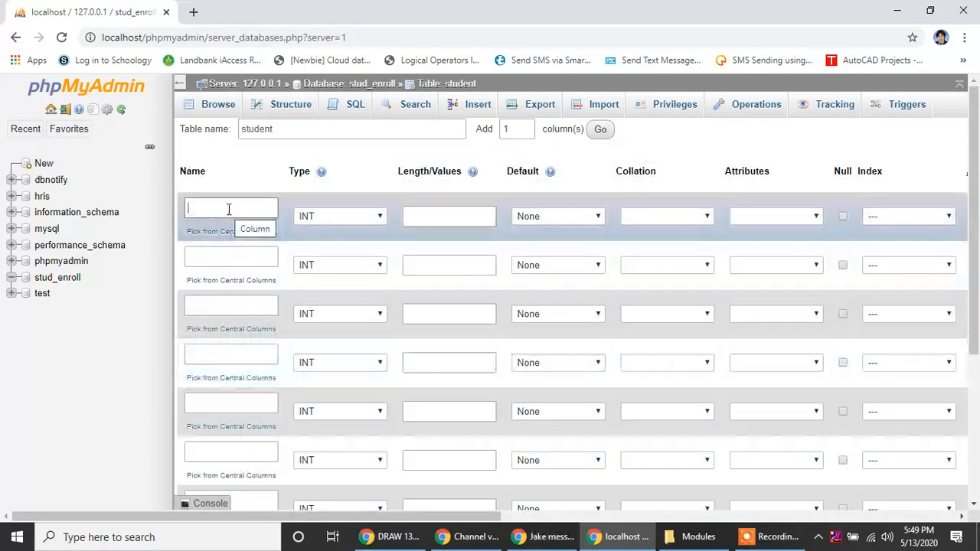
{"action": "type", "text": "s"}
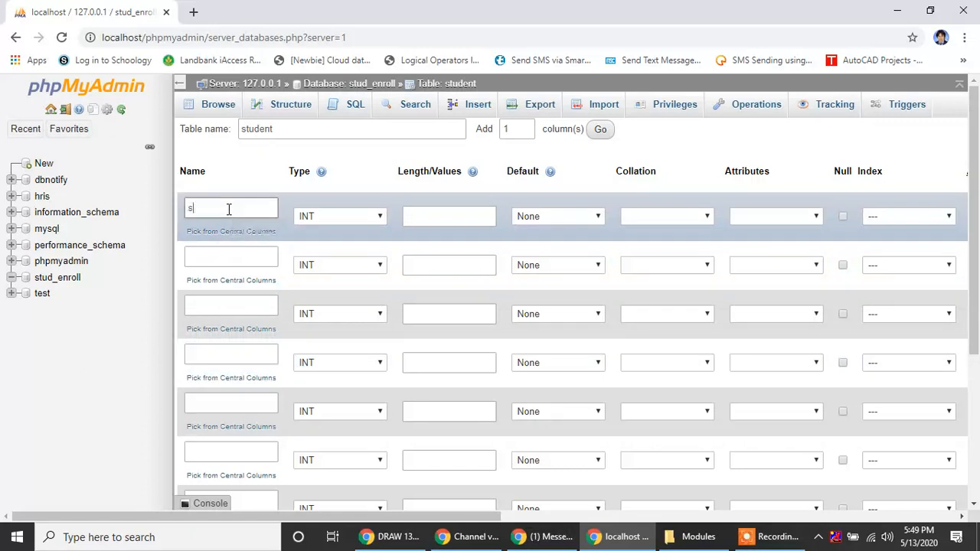
{"action": "type", "text": "tdudid"}
{"action": "left_click", "coordinate": [201, 207]}
{"action": "type", "text": "\\"}
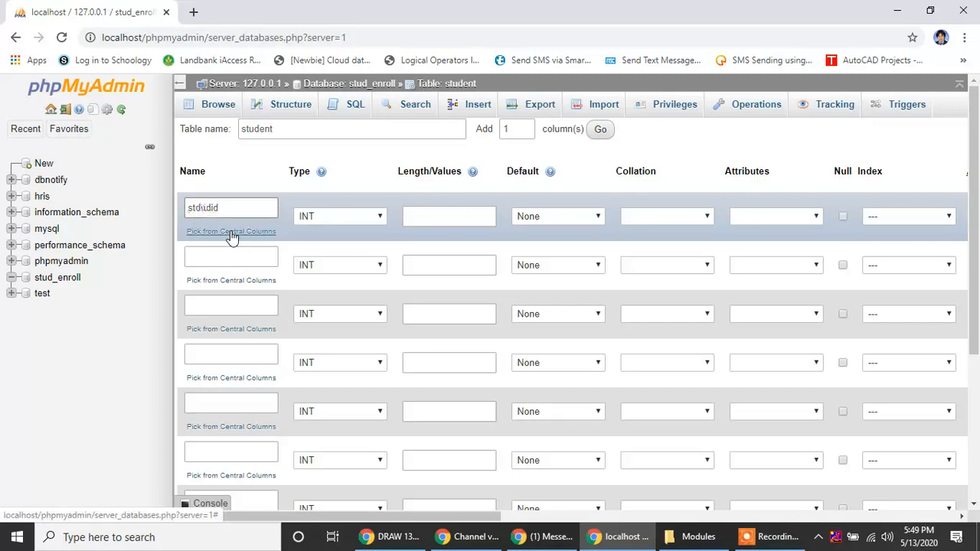
{"action": "key", "text": "BackSpace"}
{"action": "key", "text": "BackSpace"}
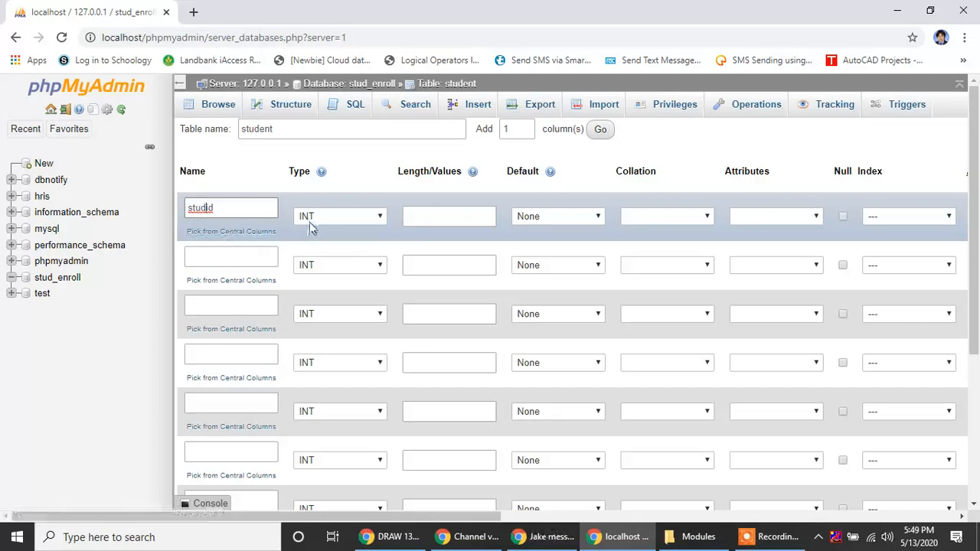
- Keep INT as the data type of the studid column and set its length to 11
{"action": "left_click", "coordinate": [379, 216]}
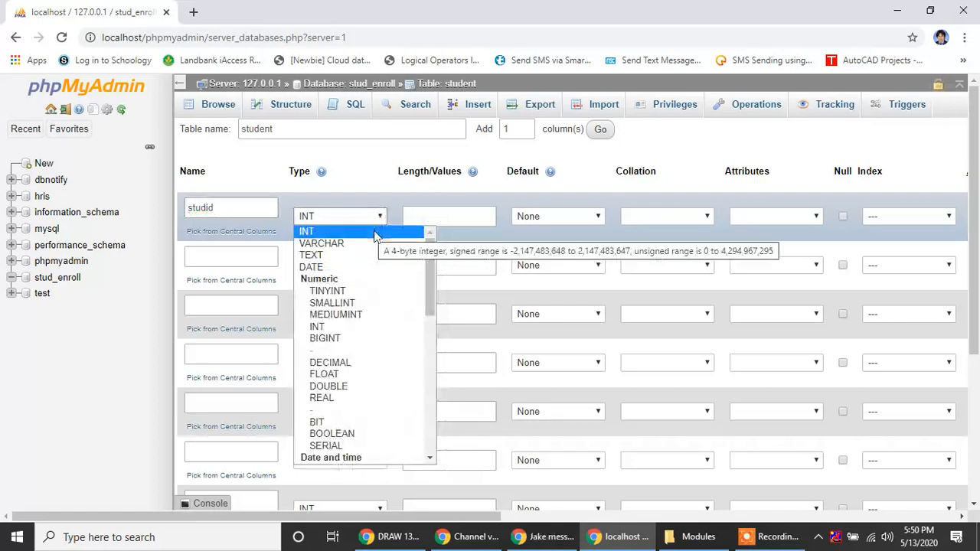
{"action": "scroll", "coordinate": [375, 378], "scroll_direction": "down", "scroll_amount": 3}
{"action": "scroll", "coordinate": [376, 377], "scroll_direction": "down", "scroll_amount": 3}
{"action": "scroll", "coordinate": [376, 376], "scroll_direction": "up", "scroll_amount": 8}
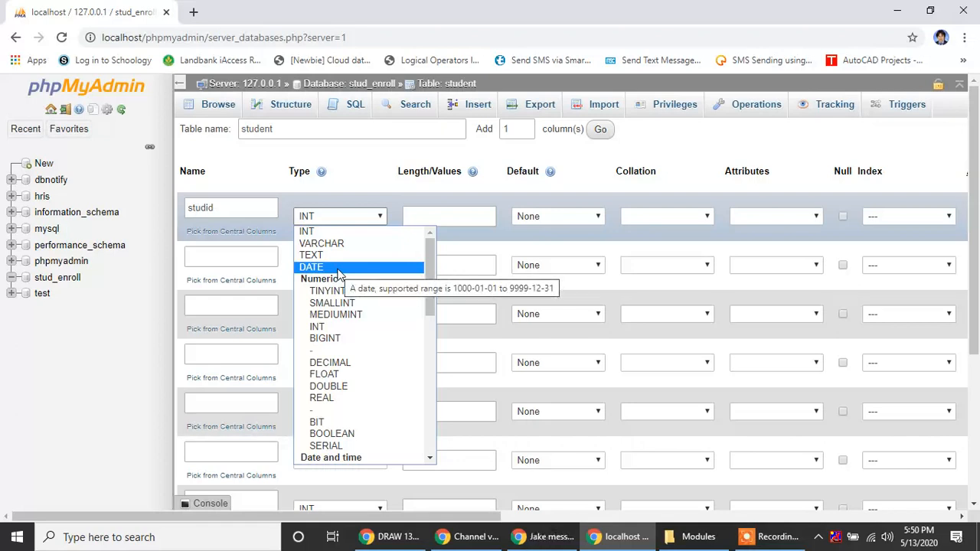
{"action": "left_click", "coordinate": [364, 232]}
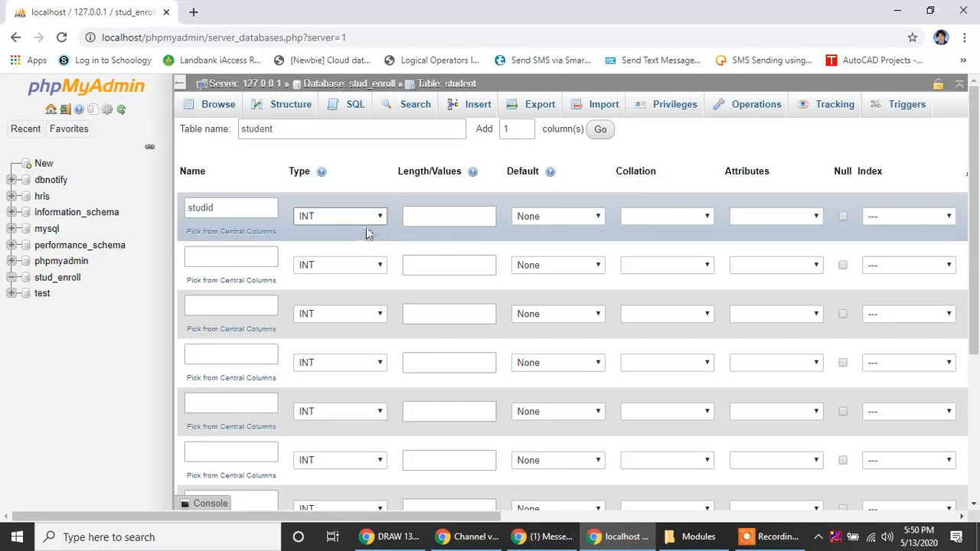
{"action": "left_click", "coordinate": [448, 217]}
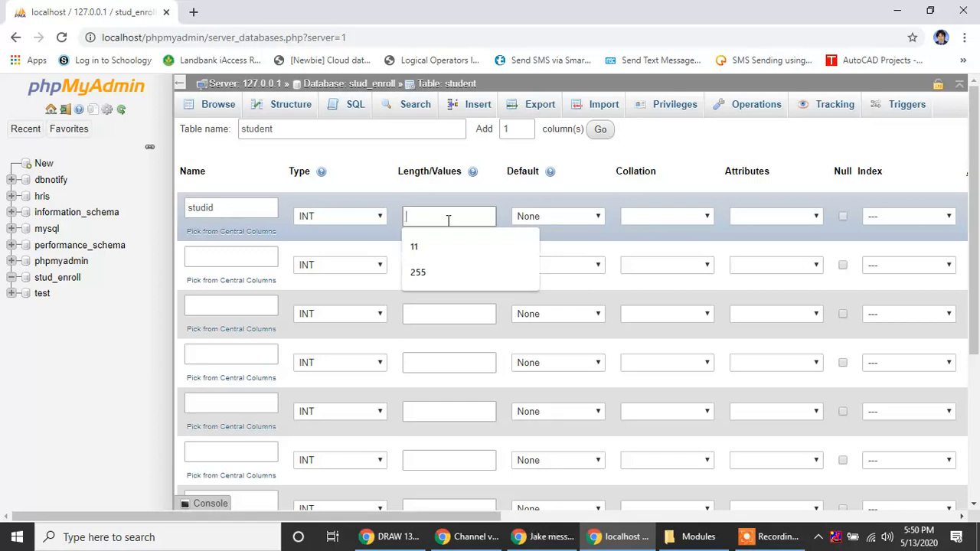
{"action": "left_click", "coordinate": [433, 246]}
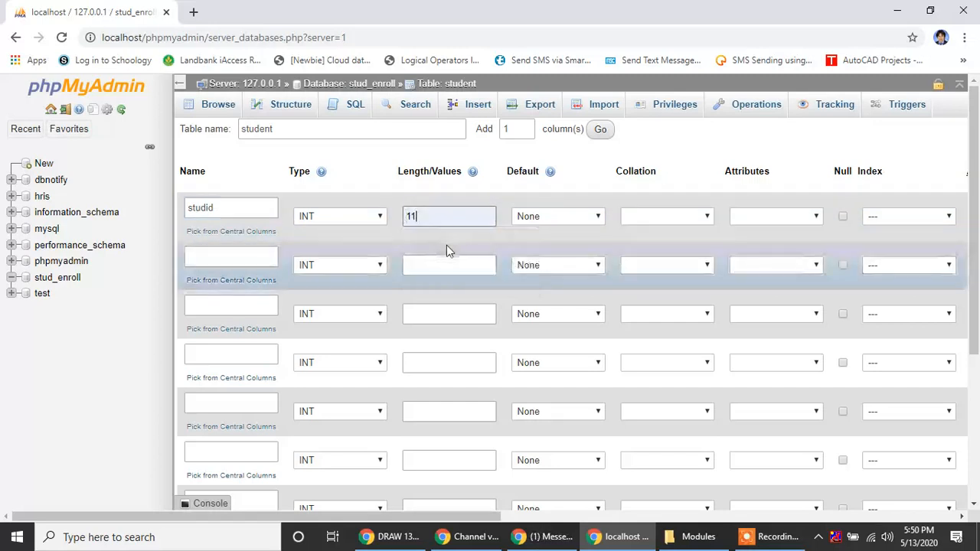
{"action": "left_click", "coordinate": [601, 218]}
{"action": "left_click", "coordinate": [603, 220]}
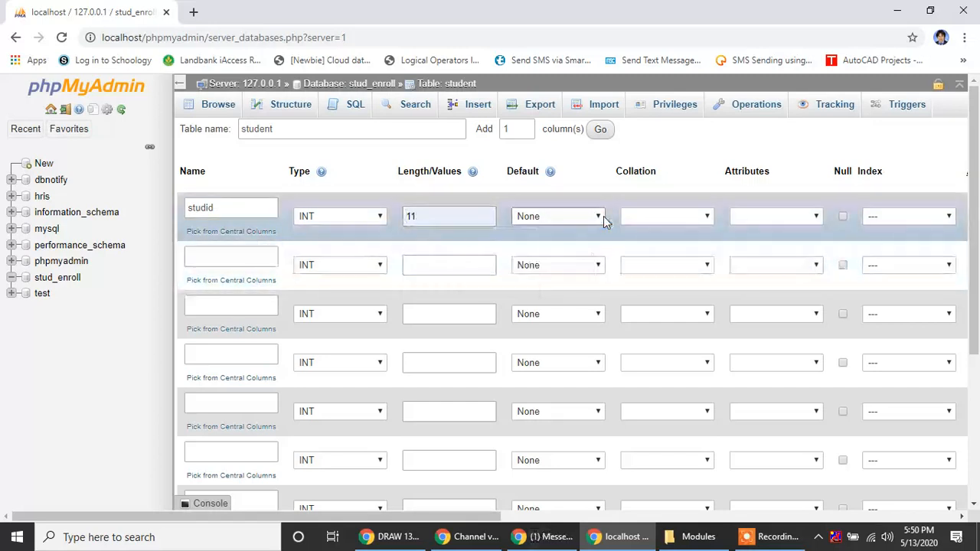
{"action": "left_click", "coordinate": [708, 218]}
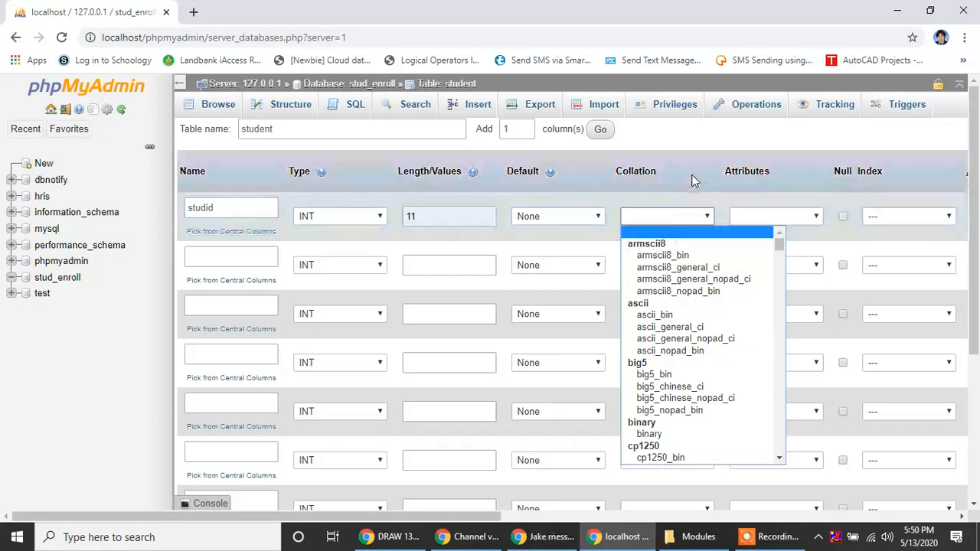
{"action": "left_click", "coordinate": [686, 185]}
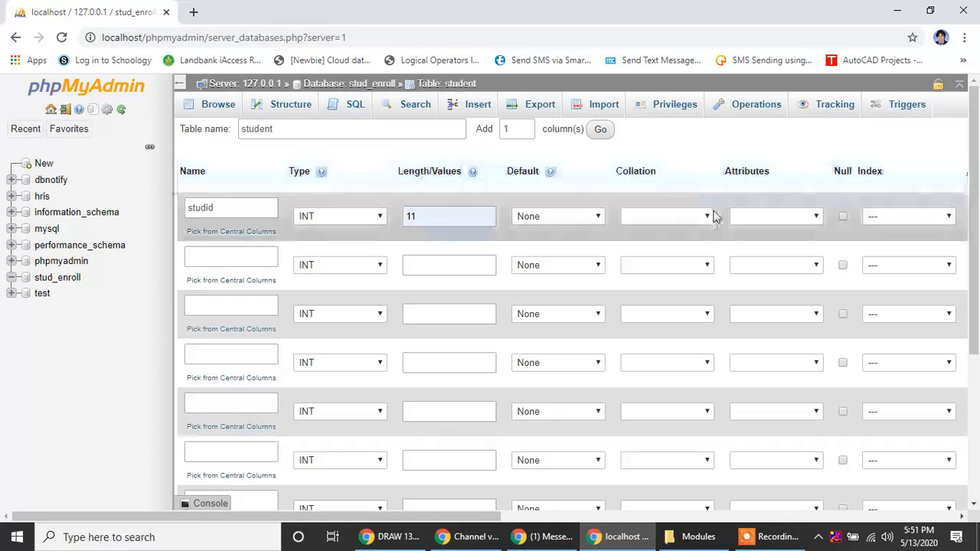
{"action": "left_click", "coordinate": [709, 216]}
{"action": "left_click", "coordinate": [709, 216]}
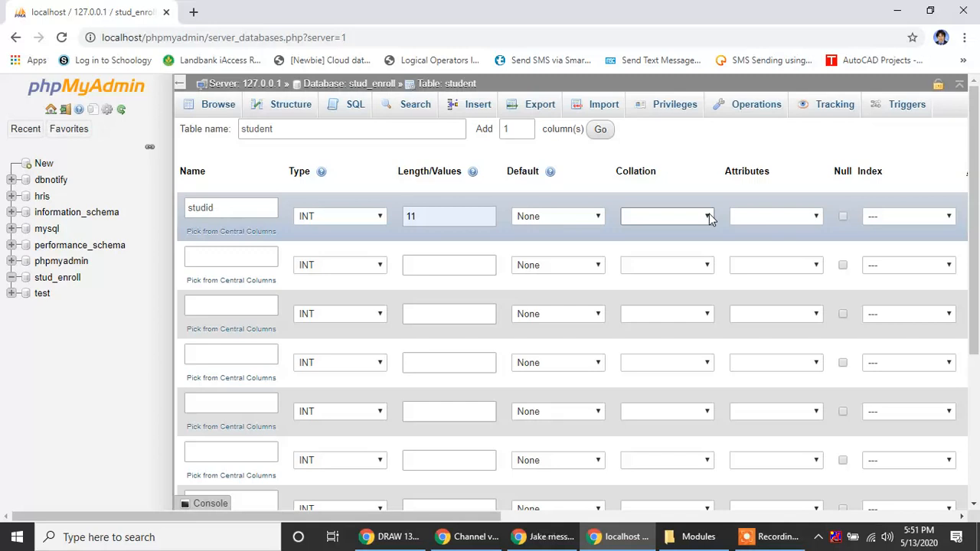
- Give the studid column the UNSIGNED attribute and make it the auto-incrementing PRIMARY key
{"action": "left_click", "coordinate": [817, 219]}
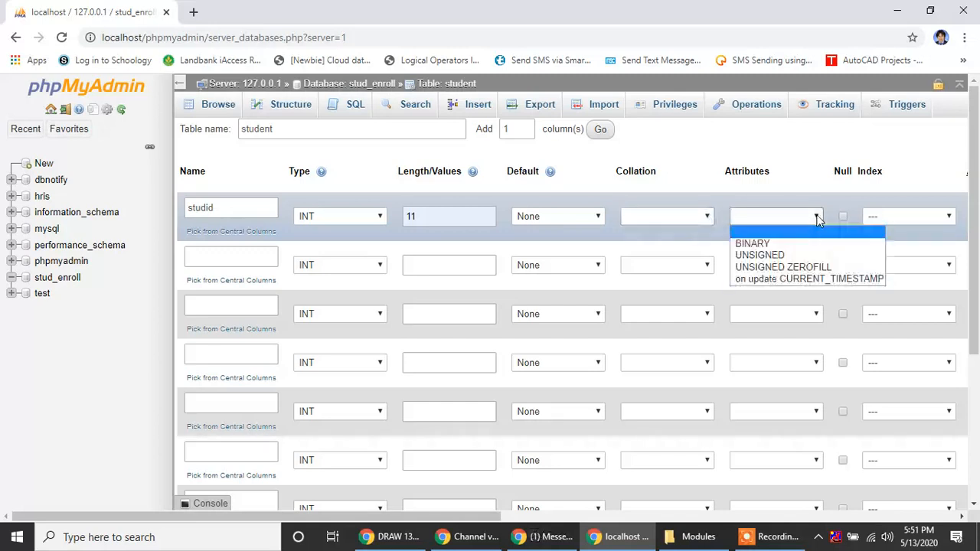
{"action": "left_click", "coordinate": [789, 255]}
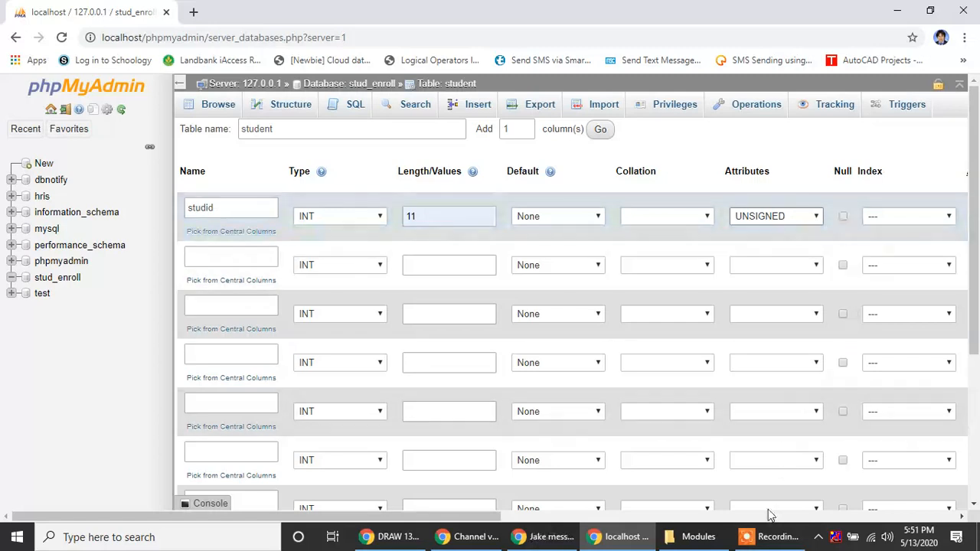
{"action": "left_click_drag", "start_coordinate": [485, 523], "coordinate": [686, 523]}
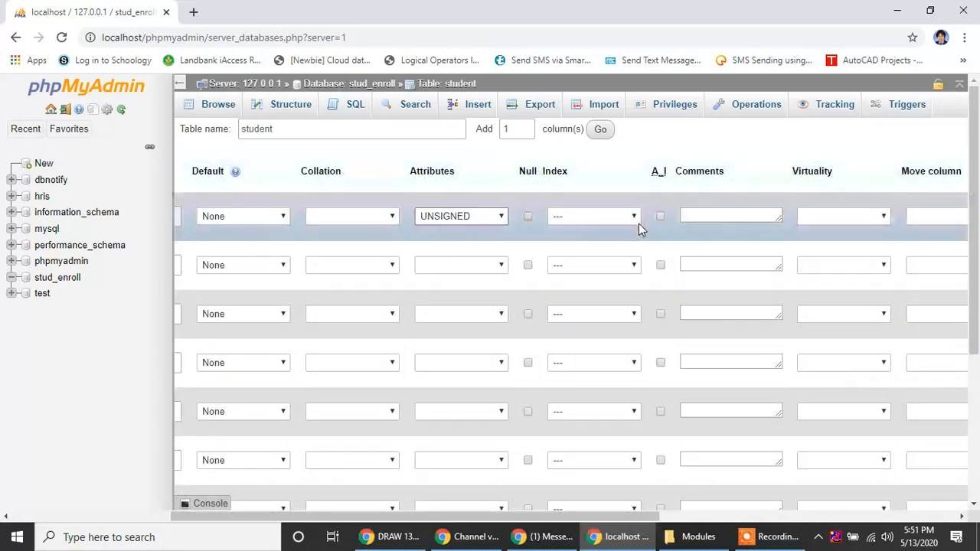
{"action": "left_click", "coordinate": [635, 220]}
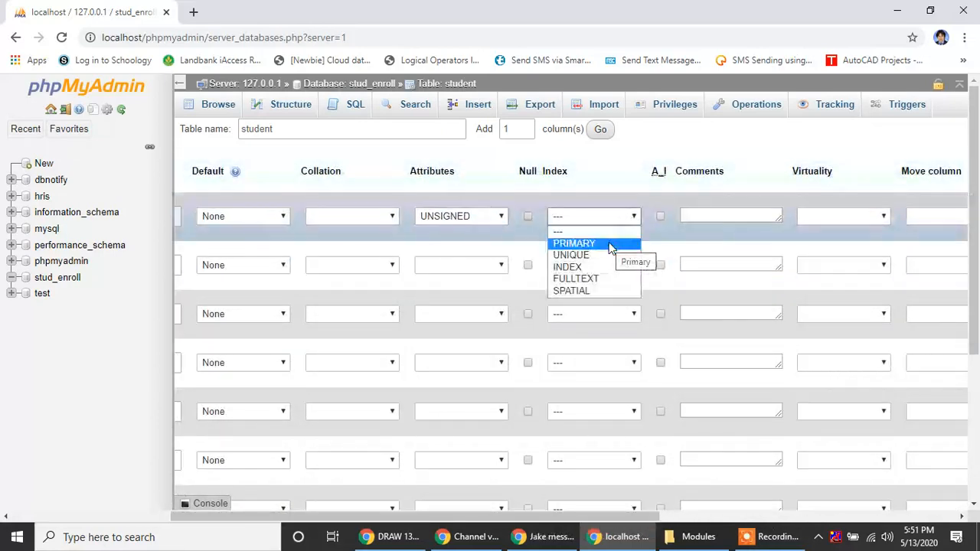
{"action": "left_click", "coordinate": [611, 244]}
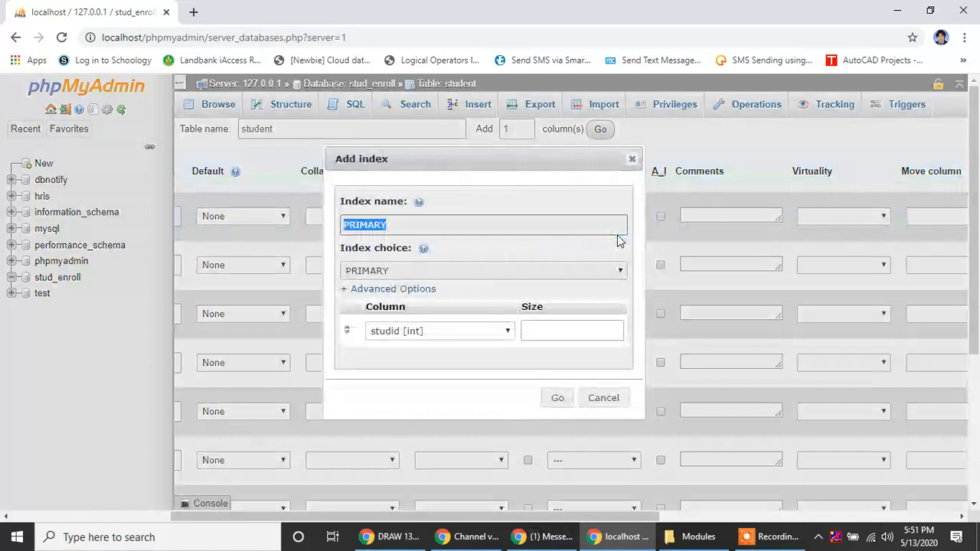
{"action": "left_click", "coordinate": [561, 399]}
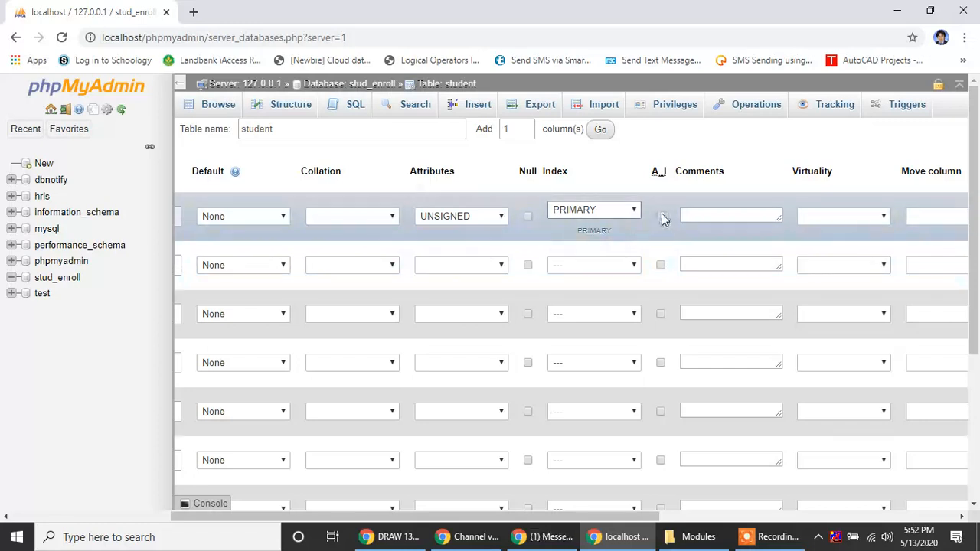
{"action": "left_click", "coordinate": [661, 217]}
- Define the second column as stdname with type VARCHAR and length 255
{"action": "left_click_drag", "start_coordinate": [617, 518], "coordinate": [429, 516]}
{"action": "left_click", "coordinate": [210, 259]}
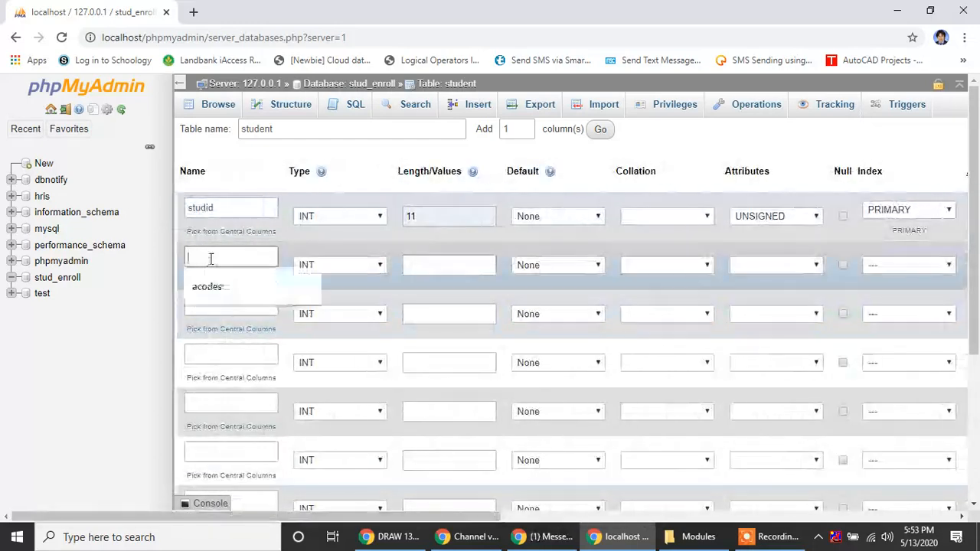
{"action": "left_click", "coordinate": [295, 245]}
{"action": "left_click", "coordinate": [213, 259]}
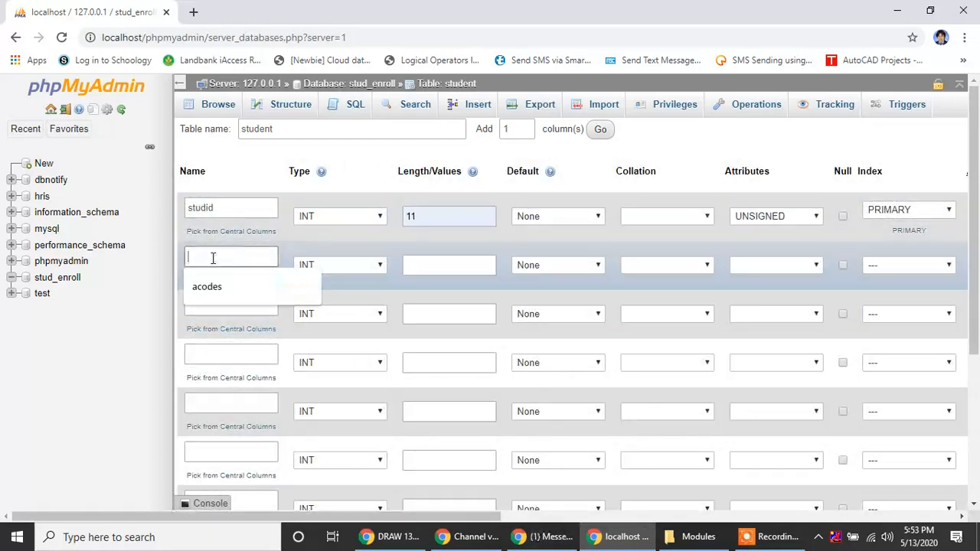
{"action": "type", "text": "stdnam"}
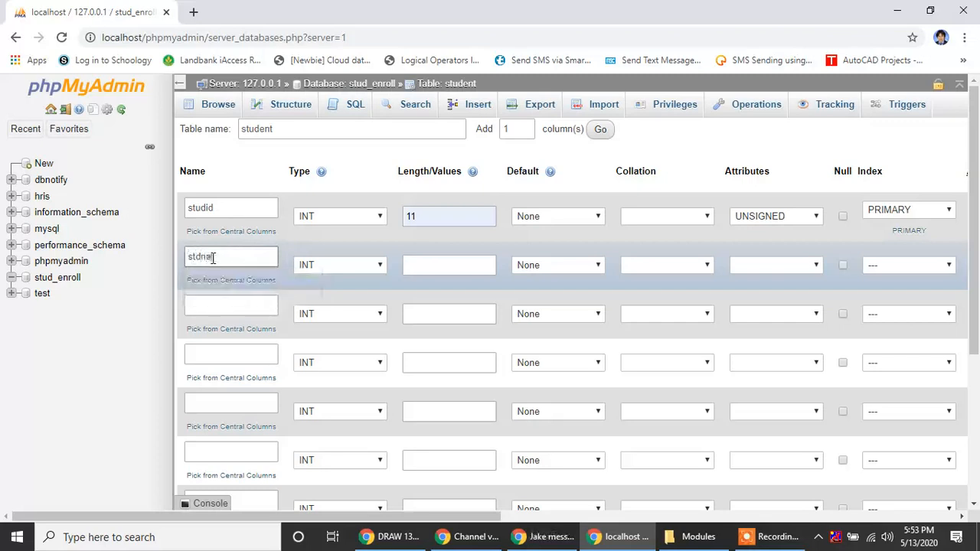
{"action": "type", "text": "e"}
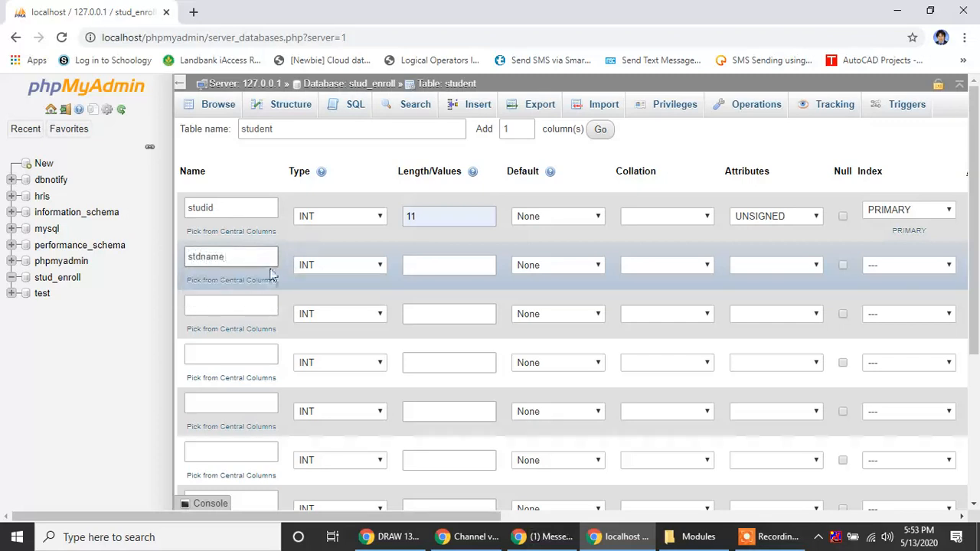
{"action": "left_click", "coordinate": [374, 267]}
{"action": "left_click", "coordinate": [367, 292]}
{"action": "left_click", "coordinate": [450, 268]}
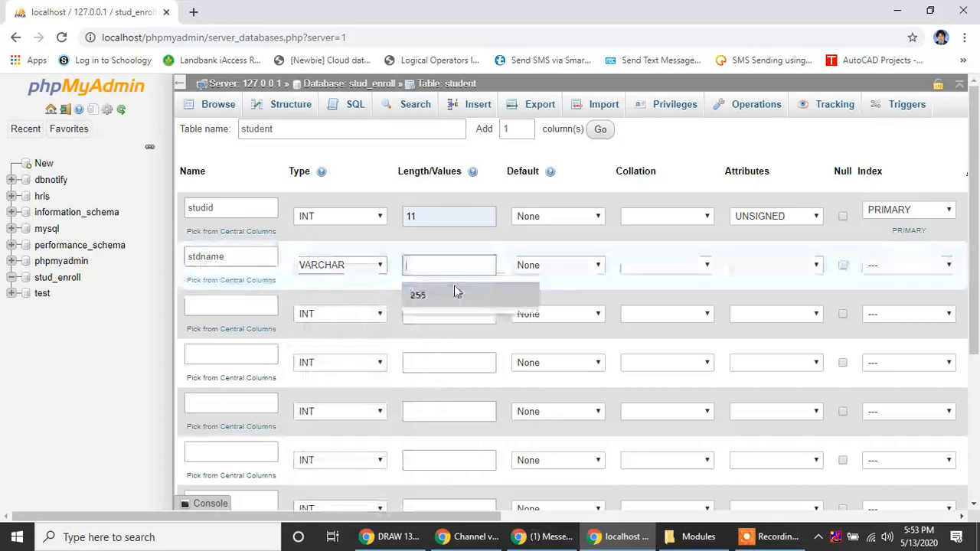
{"action": "type", "text": "255"}
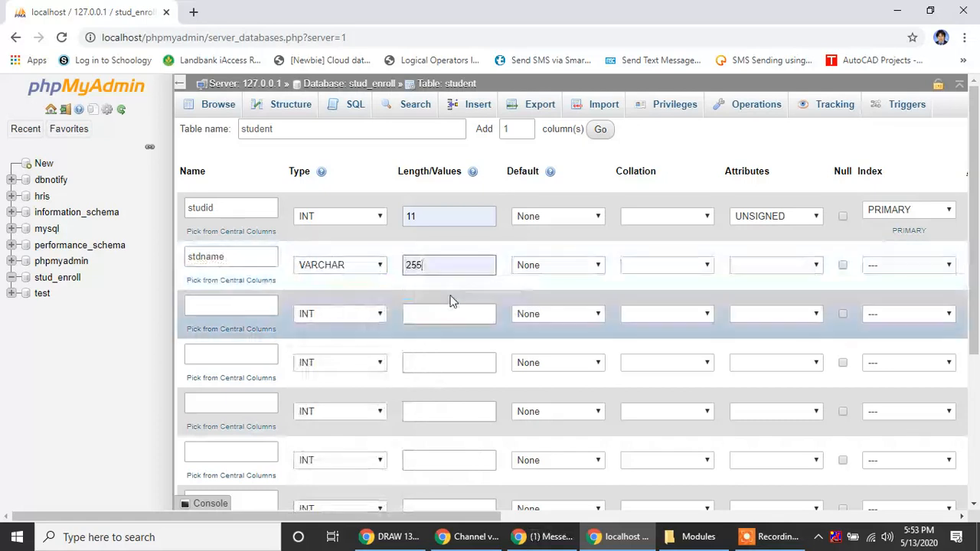
- Define the third column of the student table as studadd with type LONGTEXT
{"action": "left_click", "coordinate": [223, 304]}
{"action": "type", "text": "add"}
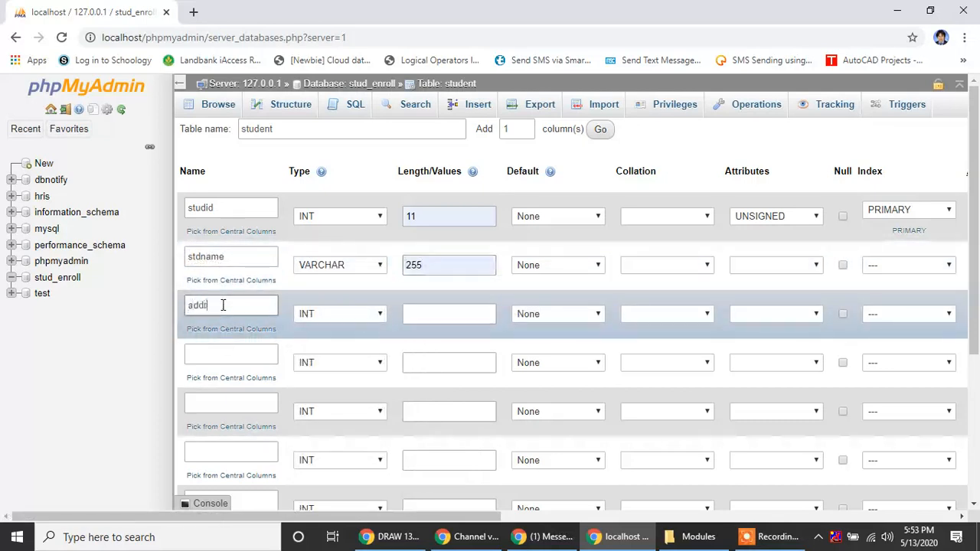
{"action": "type", "text": "r"}
{"action": "key", "text": "BackSpace"}
{"action": "key", "text": "BackSpace"}
{"action": "type", "text": "s"}
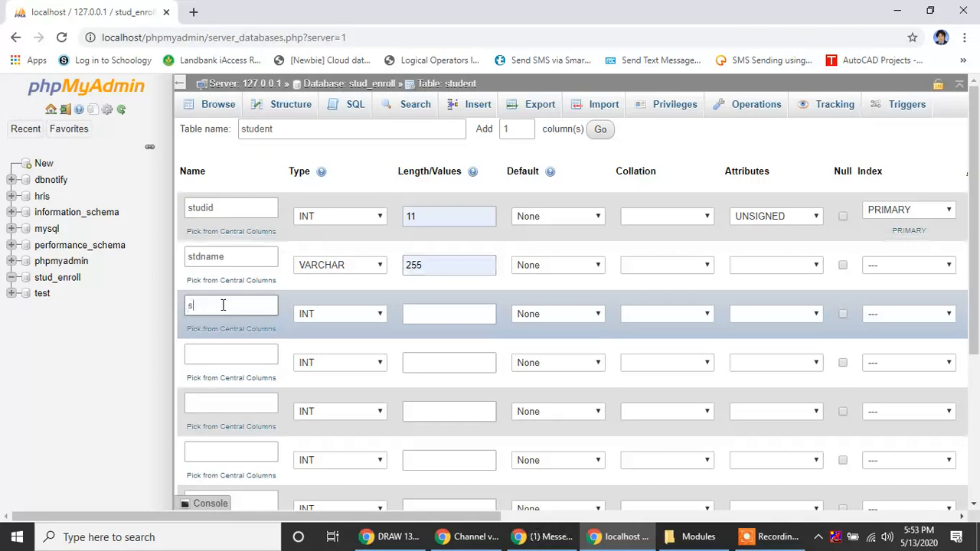
{"action": "type", "text": "tudad"}
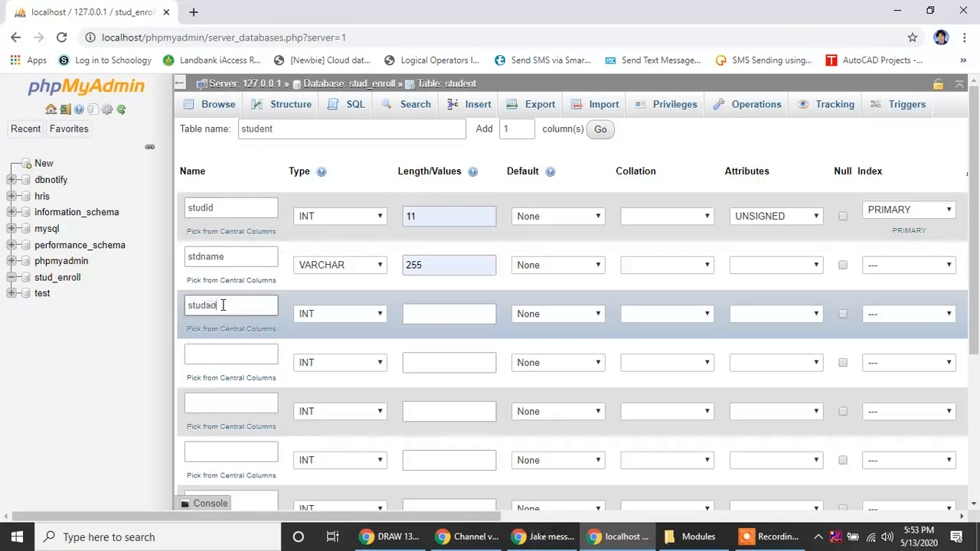
{"action": "type", "text": "d"}
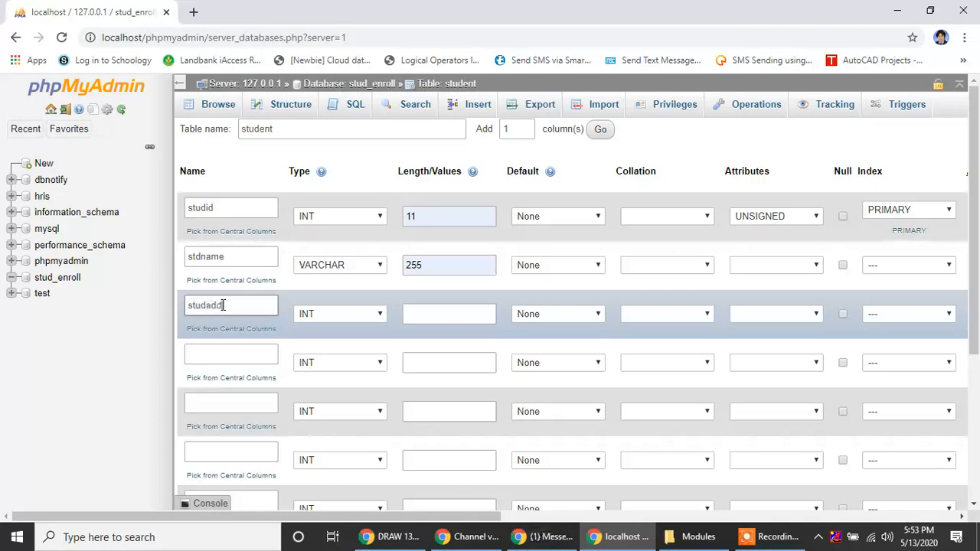
{"action": "left_click", "coordinate": [383, 320]}
{"action": "scroll", "coordinate": [374, 255], "scroll_direction": "down", "scroll_amount": 5}
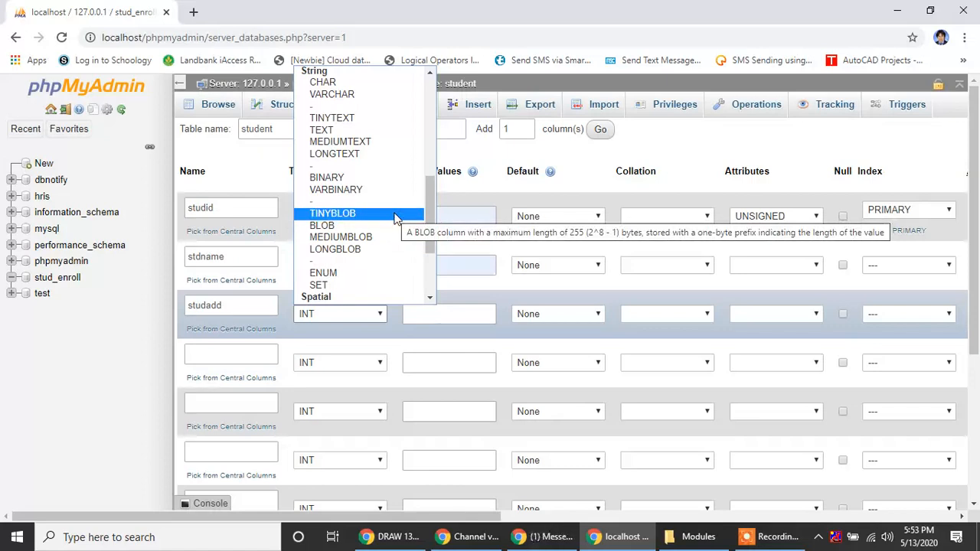
{"action": "left_click", "coordinate": [386, 154]}
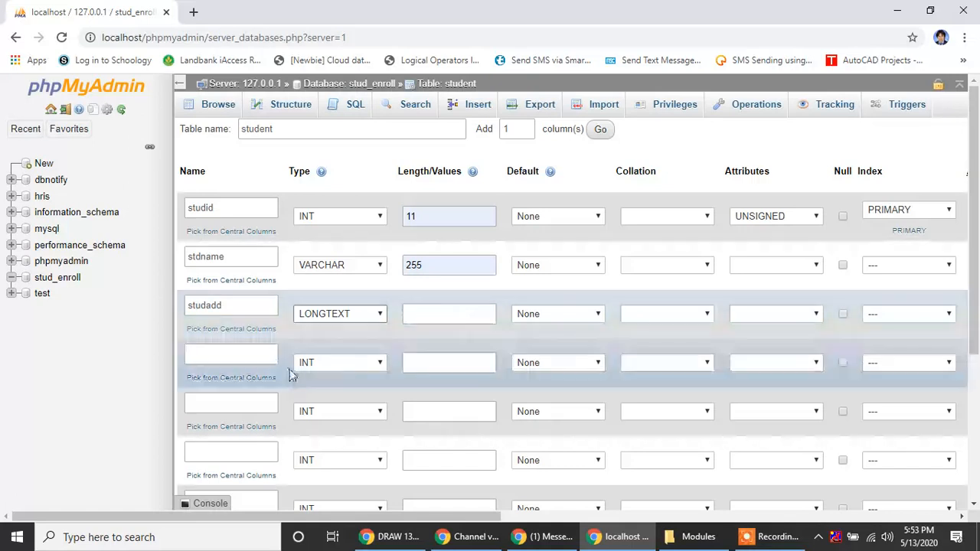
- Define the fourth column as age with type VARCHAR and length 255
{"action": "left_click", "coordinate": [242, 356]}
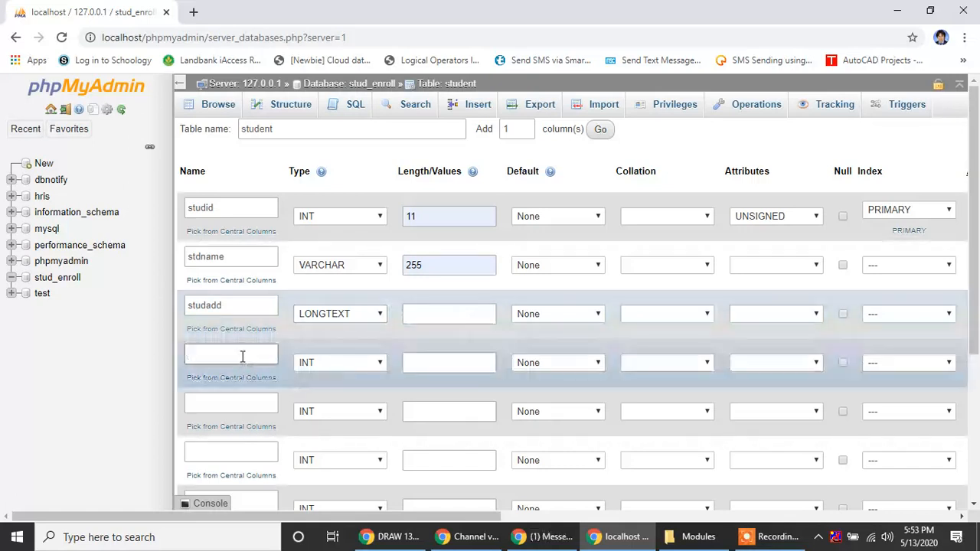
{"action": "type", "text": "a"}
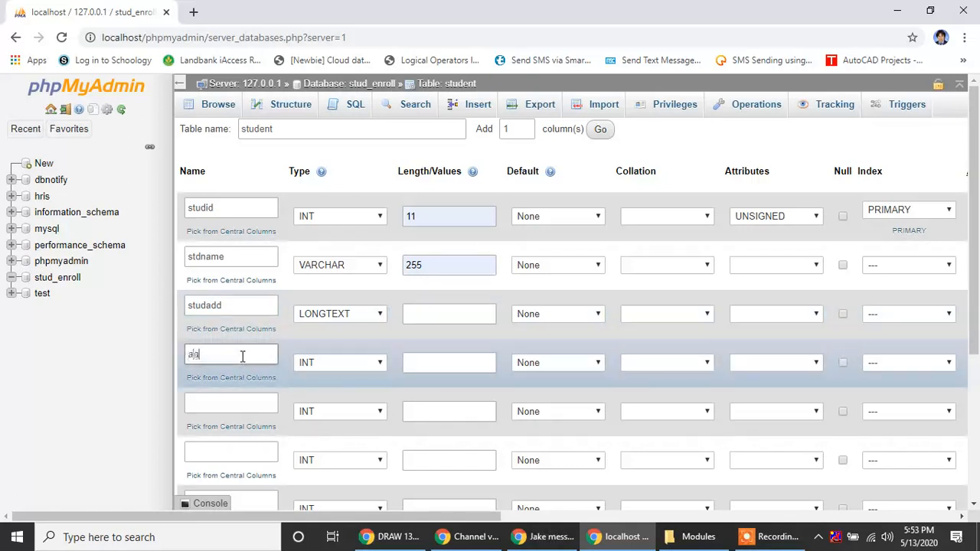
{"action": "type", "text": "ge"}
{"action": "left_click", "coordinate": [412, 362]}
{"action": "left_click", "coordinate": [379, 364]}
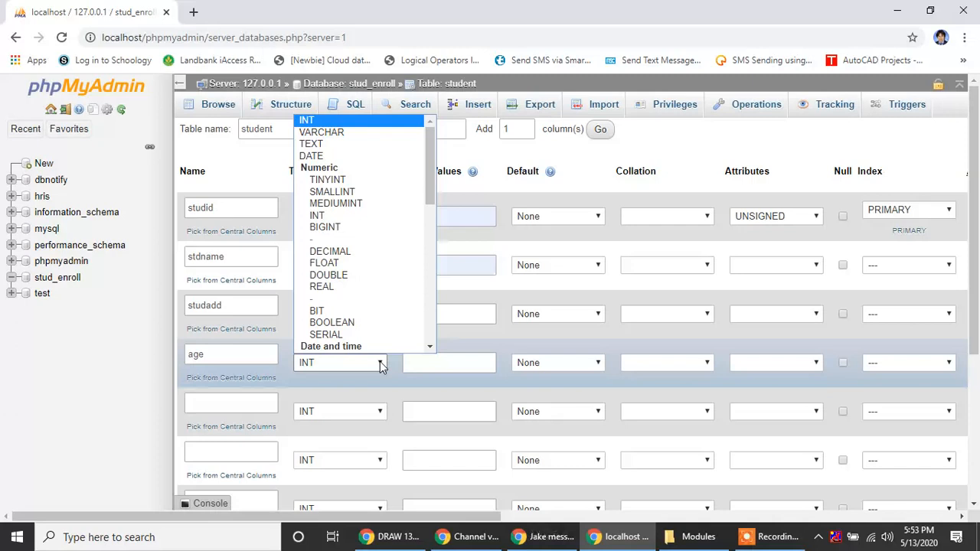
{"action": "scroll", "coordinate": [371, 200], "scroll_direction": "down", "scroll_amount": 1}
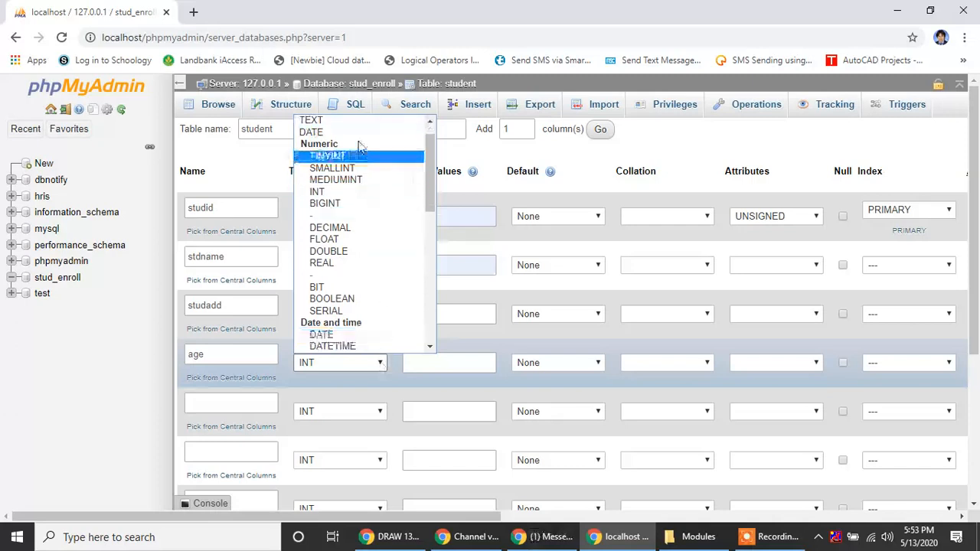
{"action": "left_click_drag", "start_coordinate": [431, 163], "coordinate": [431, 153]}
{"action": "left_click", "coordinate": [330, 132]}
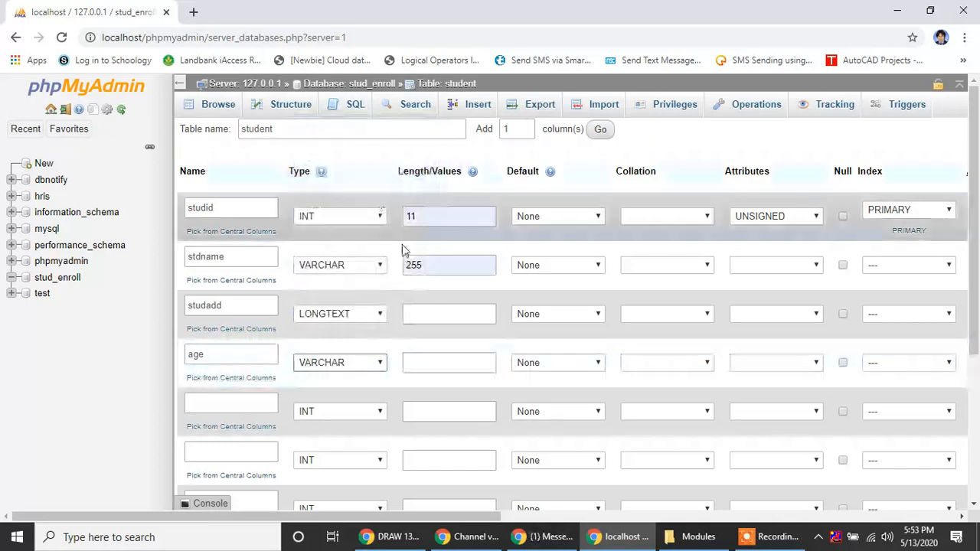
{"action": "left_click", "coordinate": [422, 366]}
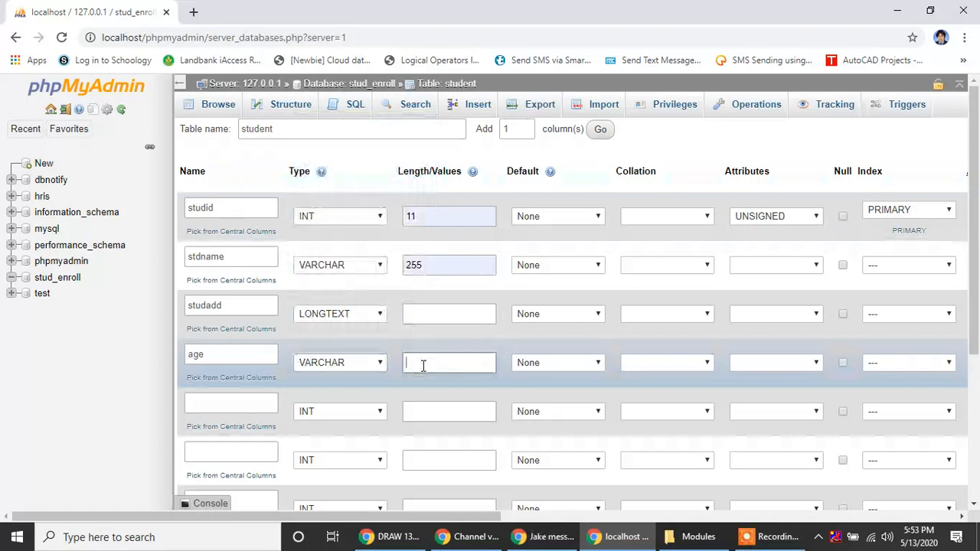
{"action": "type", "text": "255"}
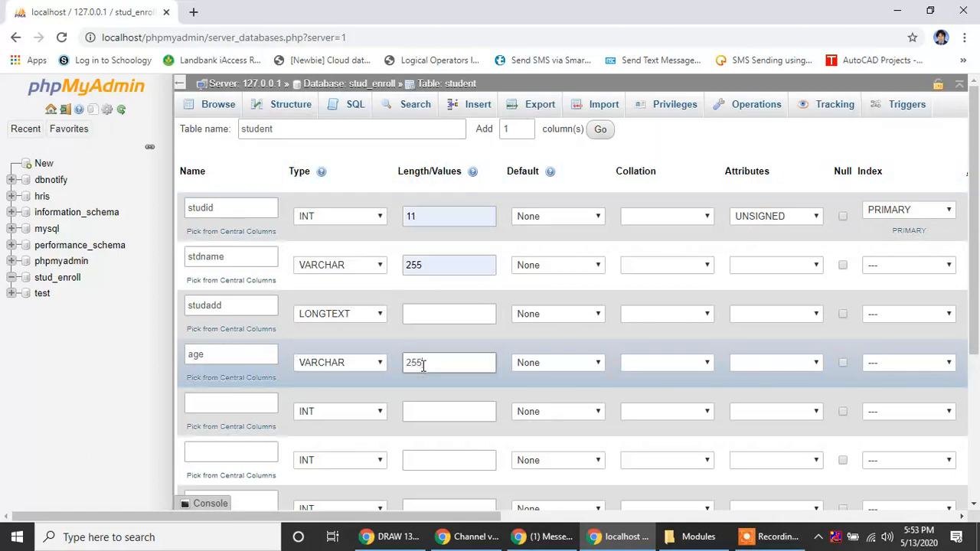
- Define the fifth column as gender with type VARCHAR and length 255
{"action": "left_click", "coordinate": [218, 404]}
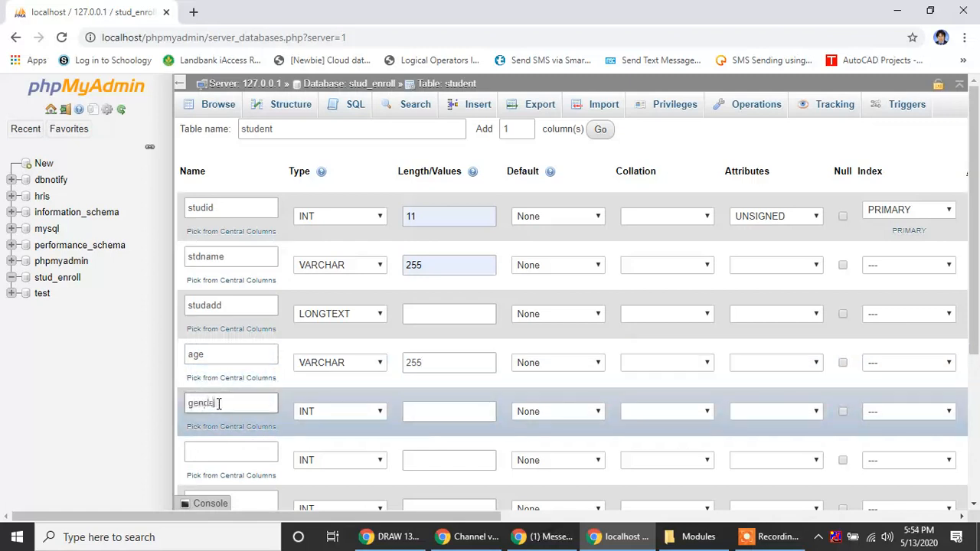
{"action": "type", "text": "r"}
{"action": "left_click", "coordinate": [383, 412]}
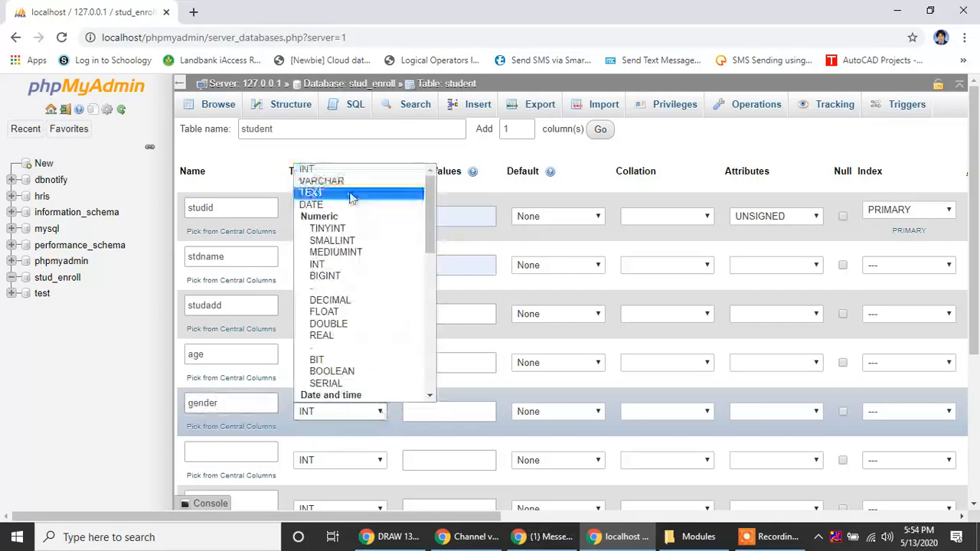
{"action": "left_click", "coordinate": [343, 175]}
{"action": "left_click", "coordinate": [427, 408]}
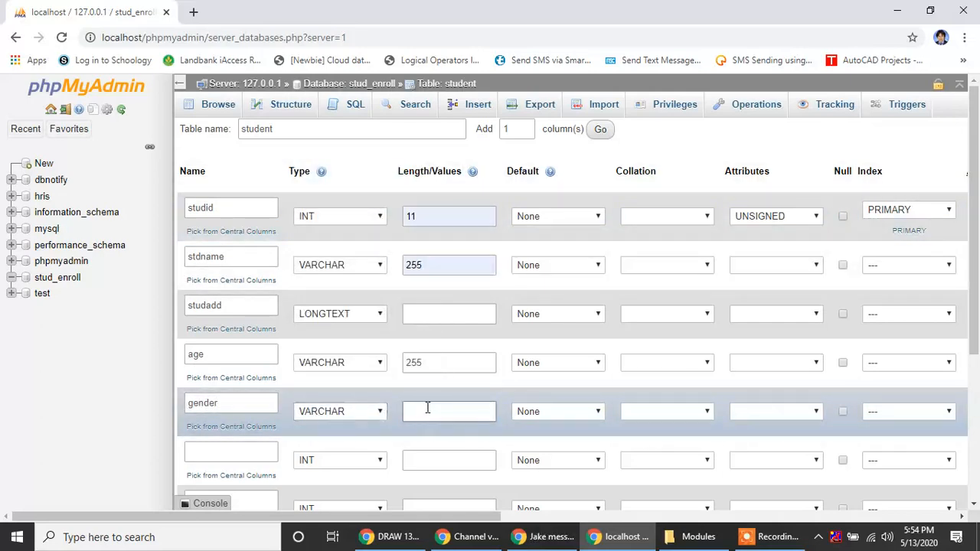
{"action": "type", "text": "255"}
- Define the sixth column as contactno with type VARCHAR and length 255
{"action": "scroll", "coordinate": [337, 400], "scroll_direction": "down", "scroll_amount": 2}
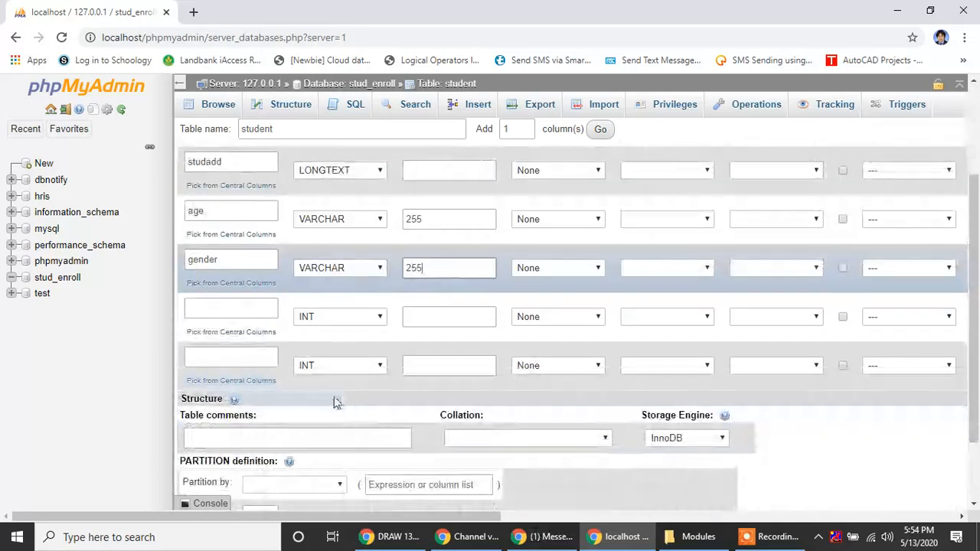
{"action": "left_click", "coordinate": [260, 307]}
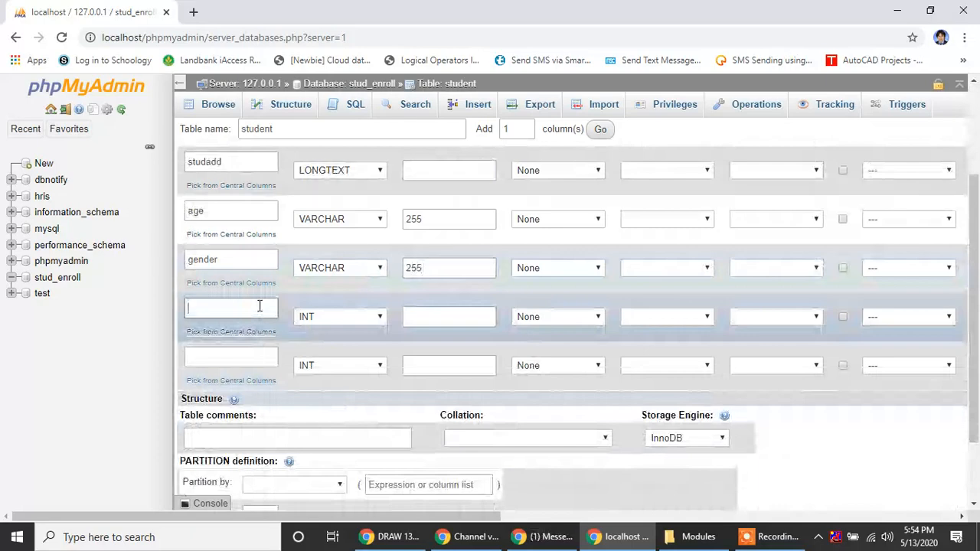
{"action": "type", "text": "conta"}
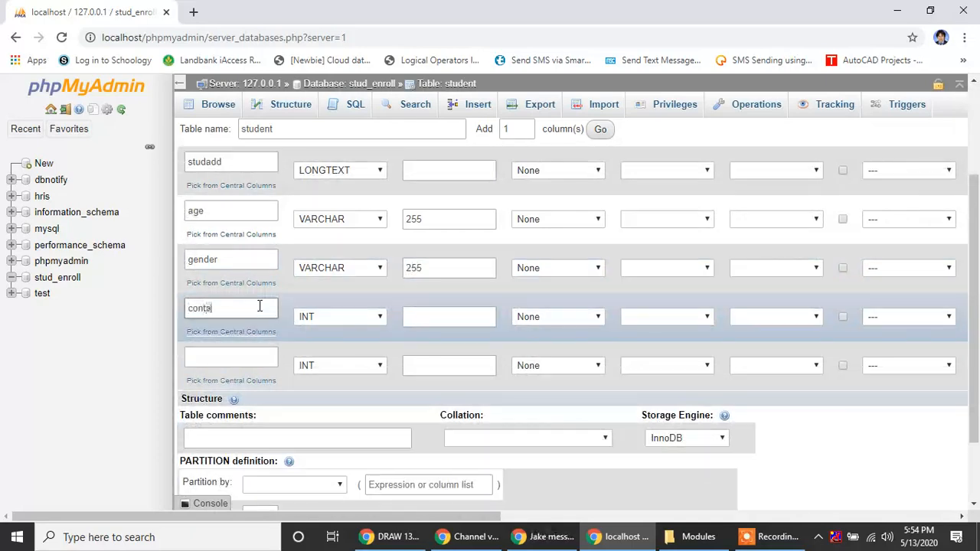
{"action": "type", "text": "ctno"}
{"action": "left_click", "coordinate": [376, 316]}
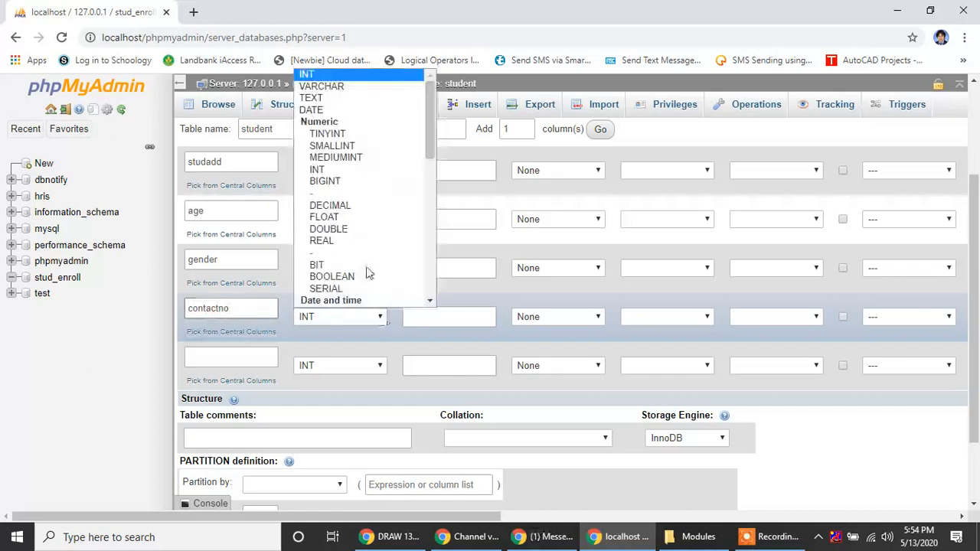
{"action": "left_click", "coordinate": [322, 83]}
{"action": "left_click", "coordinate": [417, 312]}
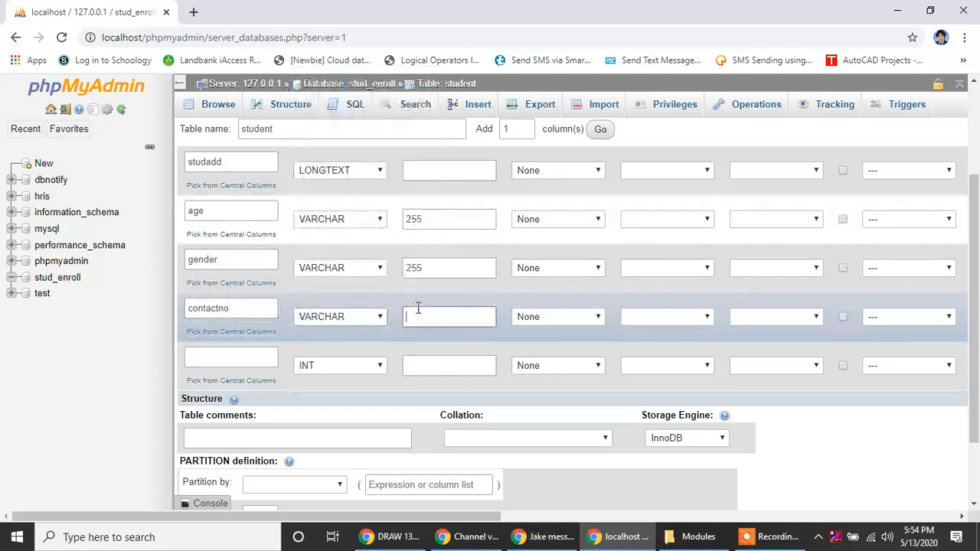
{"action": "type", "text": "255"}
- Define the seventh column as cstatus with type VARCHAR and length 255
{"action": "left_click", "coordinate": [258, 358]}
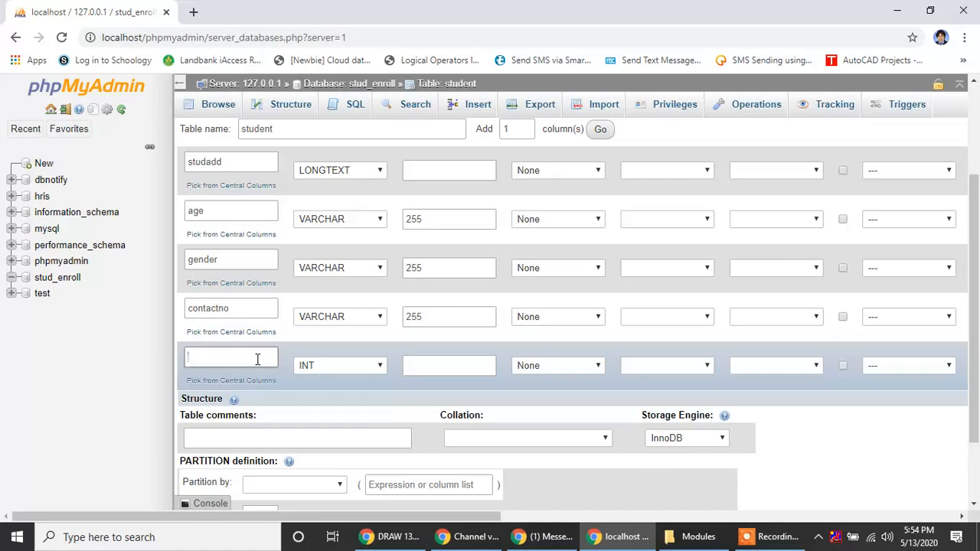
{"action": "scroll", "coordinate": [253, 360], "scroll_direction": "up", "scroll_amount": 2}
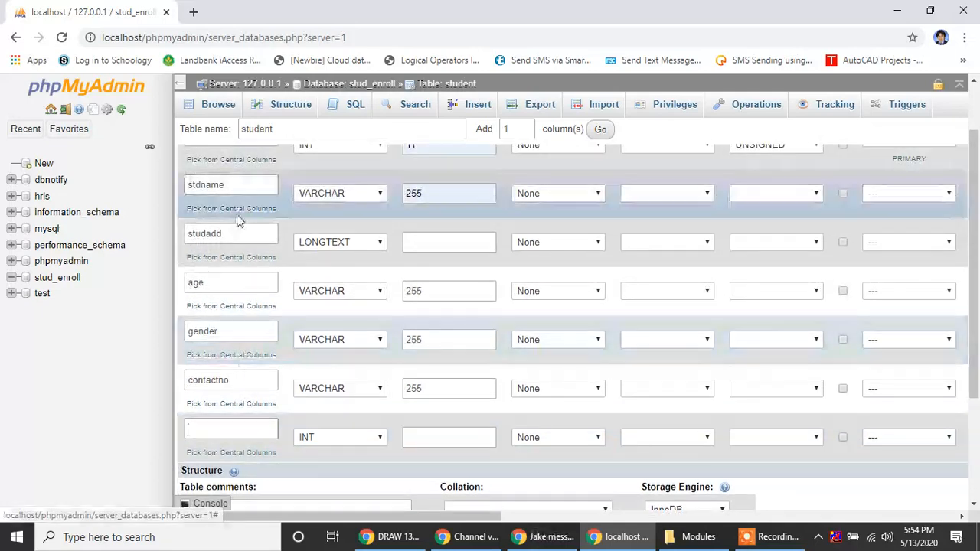
{"action": "scroll", "coordinate": [240, 214], "scroll_direction": "up", "scroll_amount": 1}
{"action": "scroll", "coordinate": [240, 214], "scroll_direction": "down", "scroll_amount": 2}
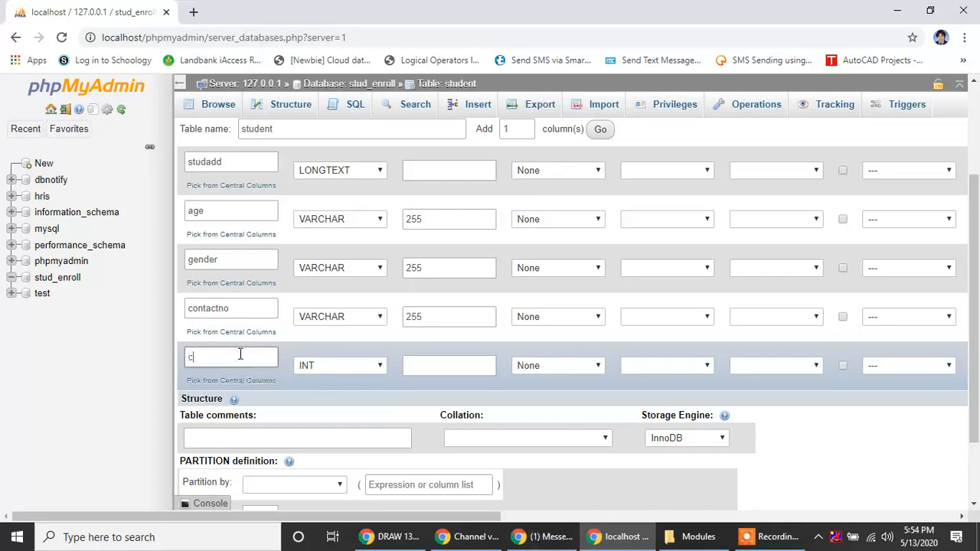
{"action": "type", "text": "atus"}
{"action": "left_click", "coordinate": [381, 366]}
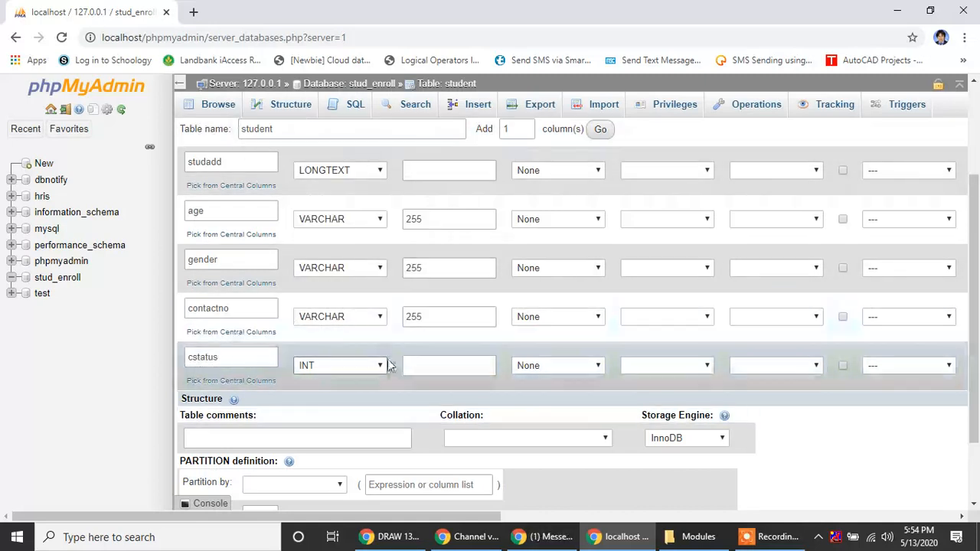
{"action": "left_click", "coordinate": [383, 365]}
{"action": "left_click", "coordinate": [363, 142]}
{"action": "left_click", "coordinate": [436, 360]}
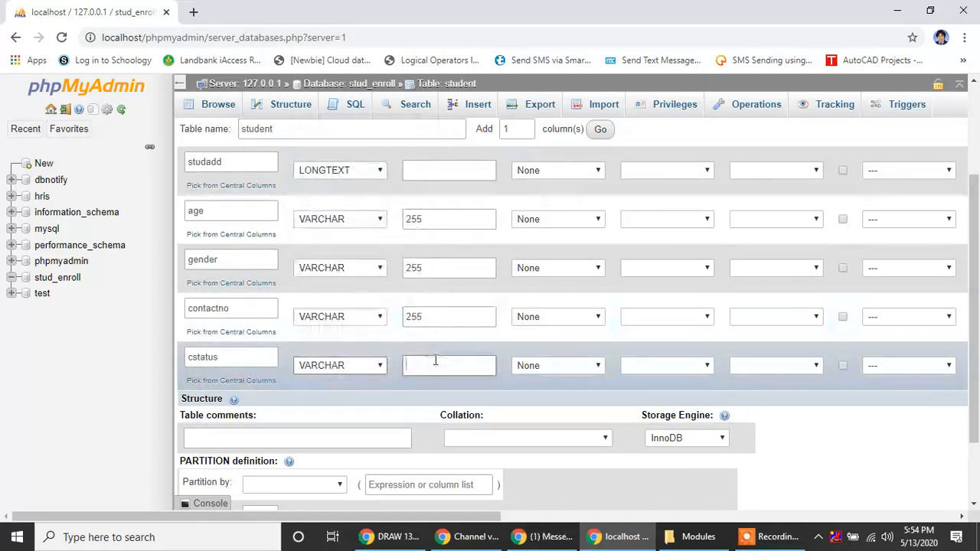
{"action": "type", "text": "255"}
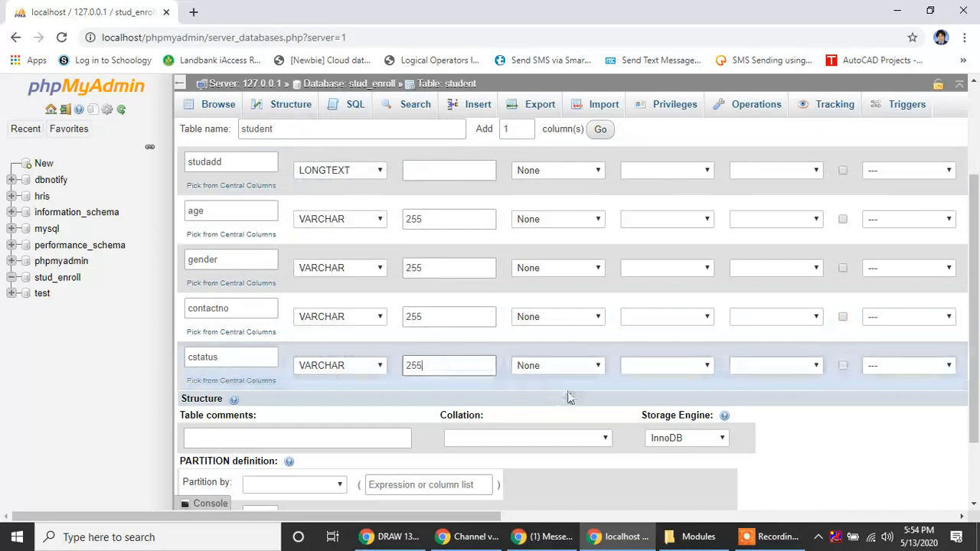
- Review all the column definitions of the student table and save the table
{"action": "scroll", "coordinate": [567, 392], "scroll_direction": "down", "scroll_amount": 1}
{"action": "scroll", "coordinate": [539, 359], "scroll_direction": "up", "scroll_amount": 4}
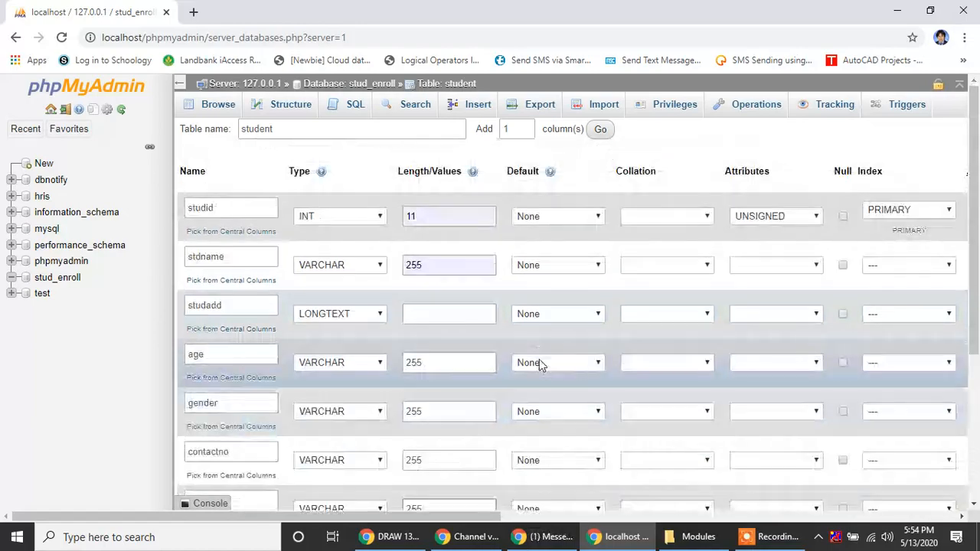
{"action": "scroll", "coordinate": [429, 299], "scroll_direction": "down", "scroll_amount": 3}
{"action": "scroll", "coordinate": [429, 298], "scroll_direction": "down", "scroll_amount": 2}
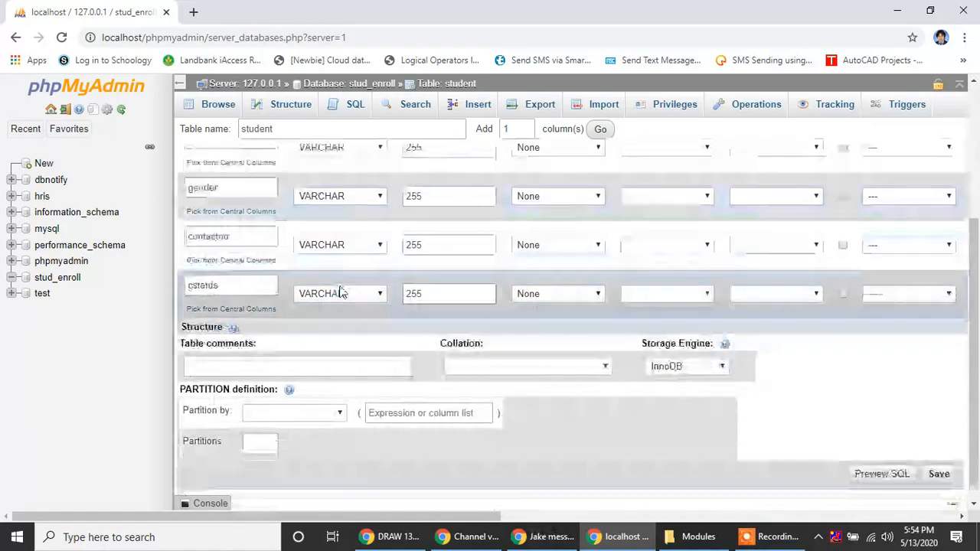
{"action": "scroll", "coordinate": [341, 291], "scroll_direction": "up", "scroll_amount": 5}
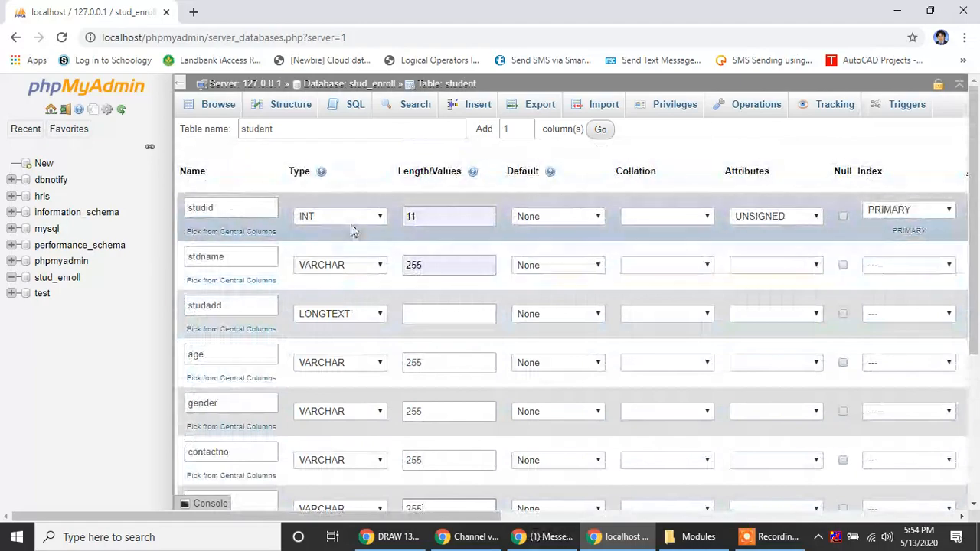
{"action": "scroll", "coordinate": [444, 238], "scroll_direction": "down", "scroll_amount": 4}
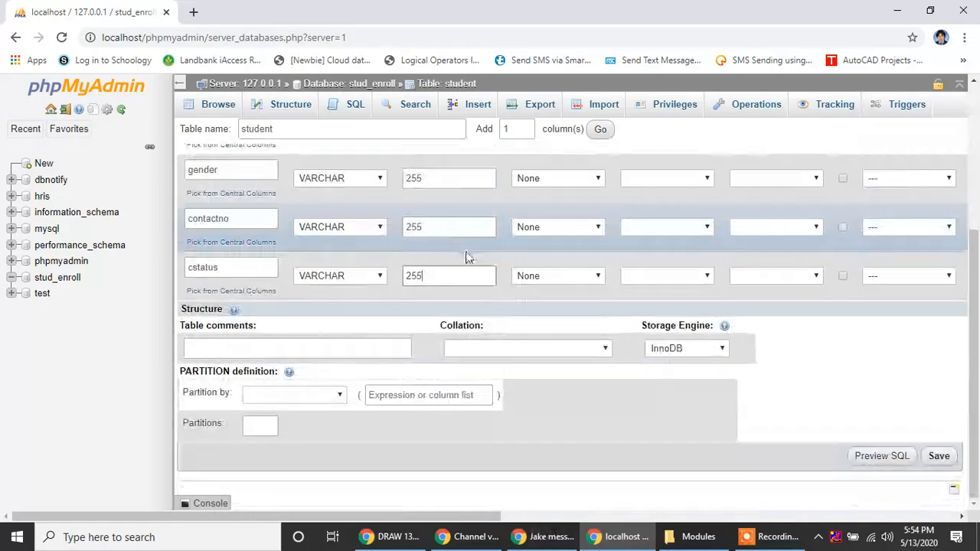
{"action": "scroll", "coordinate": [468, 249], "scroll_direction": "up", "scroll_amount": 5}
{"action": "scroll", "coordinate": [475, 252], "scroll_direction": "down", "scroll_amount": 5}
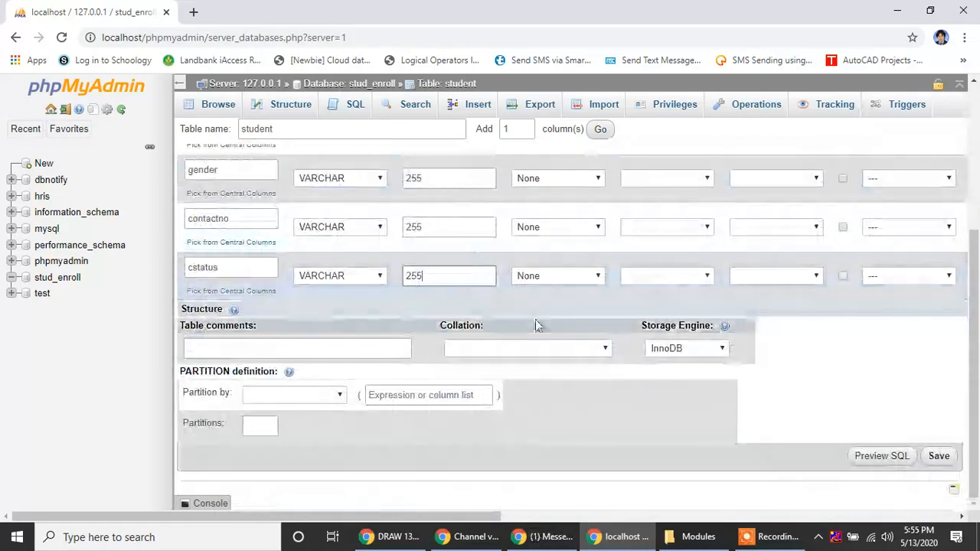
{"action": "left_click", "coordinate": [940, 457]}
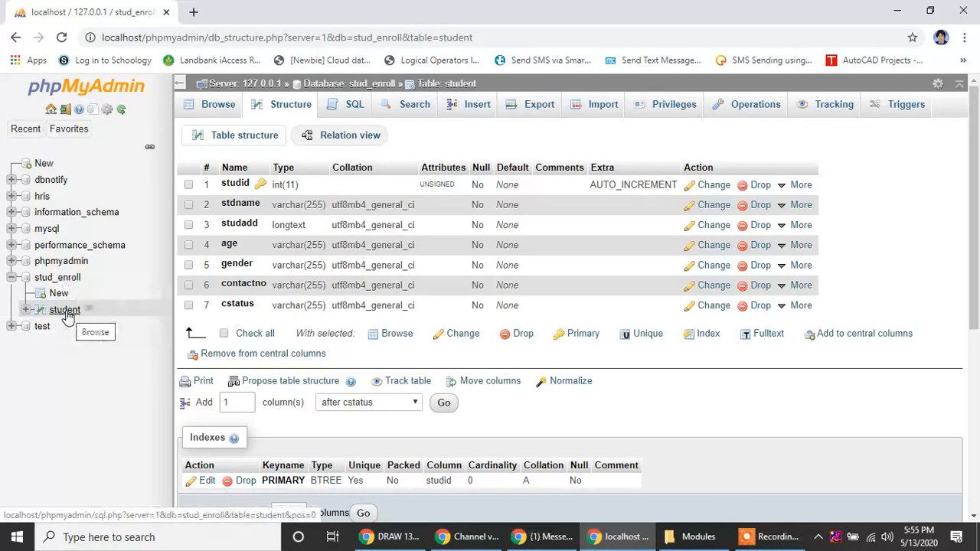
- Expand the student table under stud_enroll in the database tree to list its columns
{"action": "left_click", "coordinate": [26, 309]}
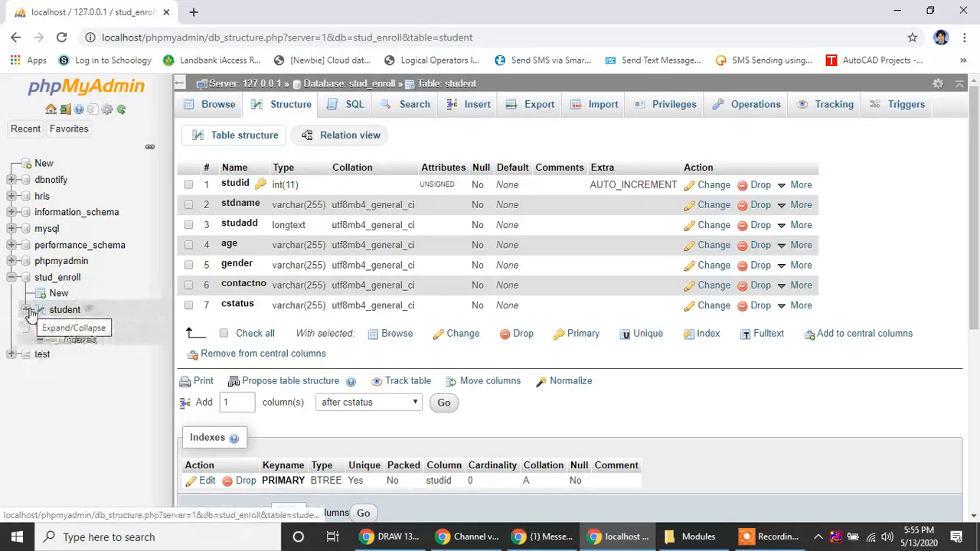
{"action": "left_click", "coordinate": [39, 326]}
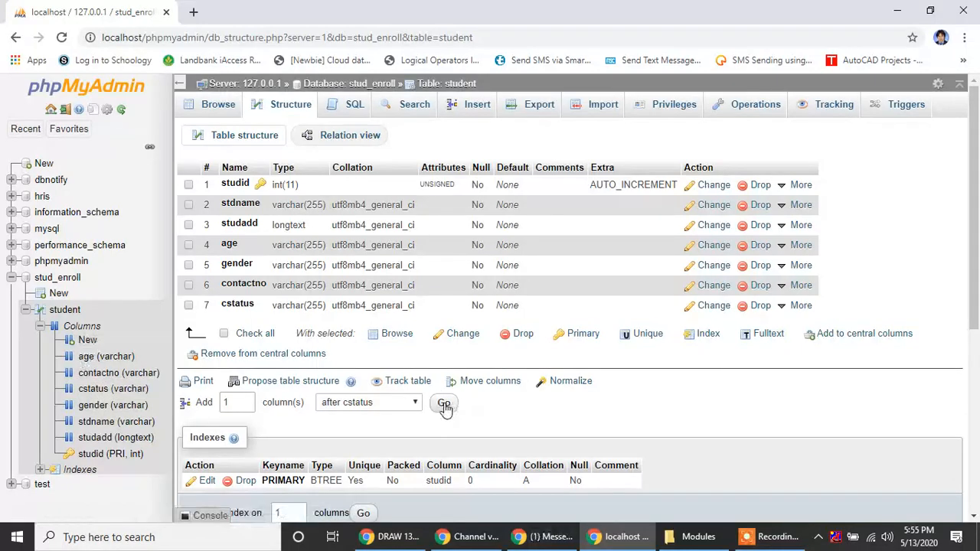
- Start adding one new column after cstatus in the student table
{"action": "left_click", "coordinate": [414, 410]}
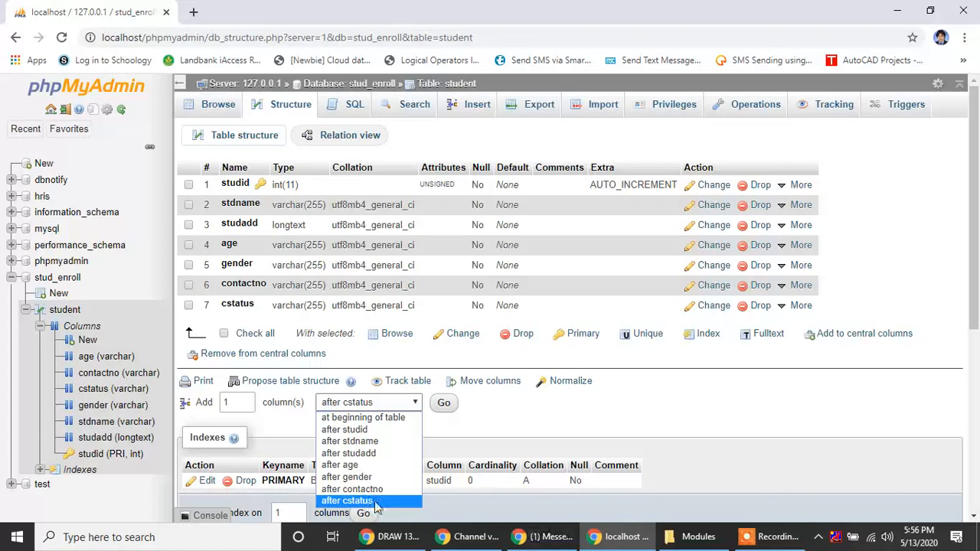
{"action": "left_click", "coordinate": [489, 444]}
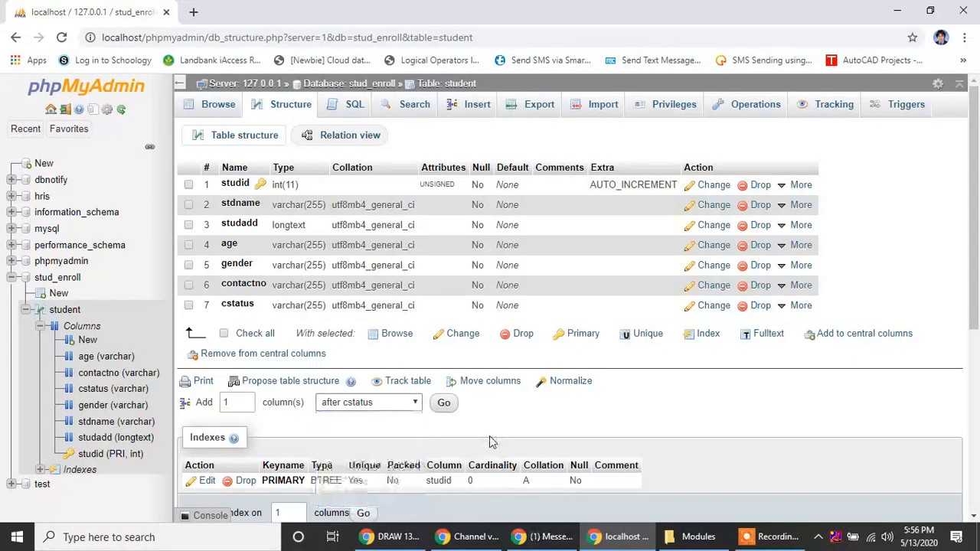
{"action": "left_click", "coordinate": [419, 408]}
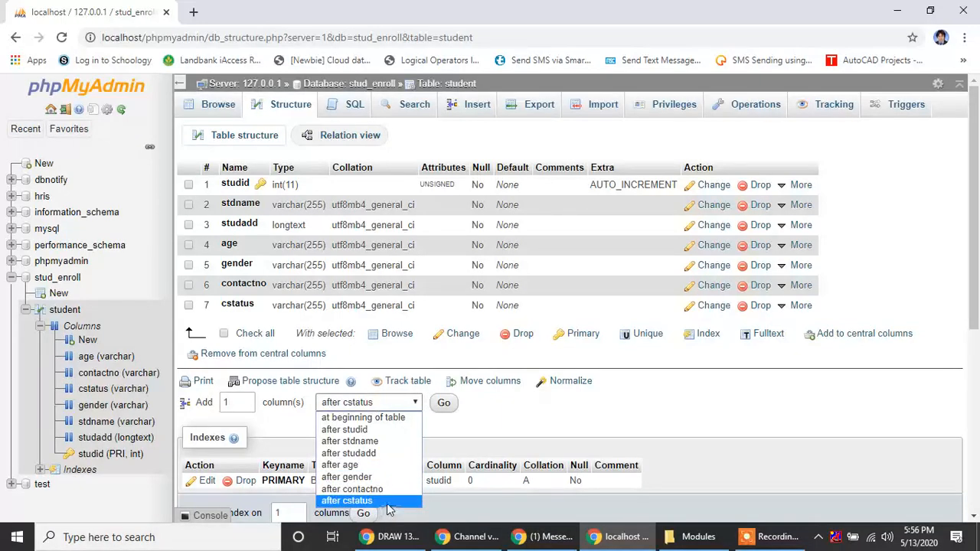
{"action": "left_click", "coordinate": [479, 425]}
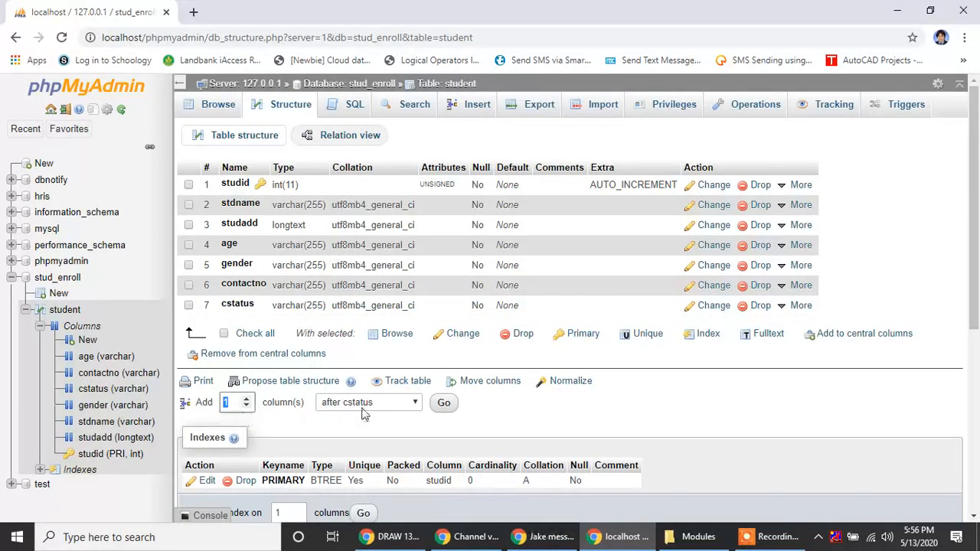
{"action": "left_click", "coordinate": [444, 403]}
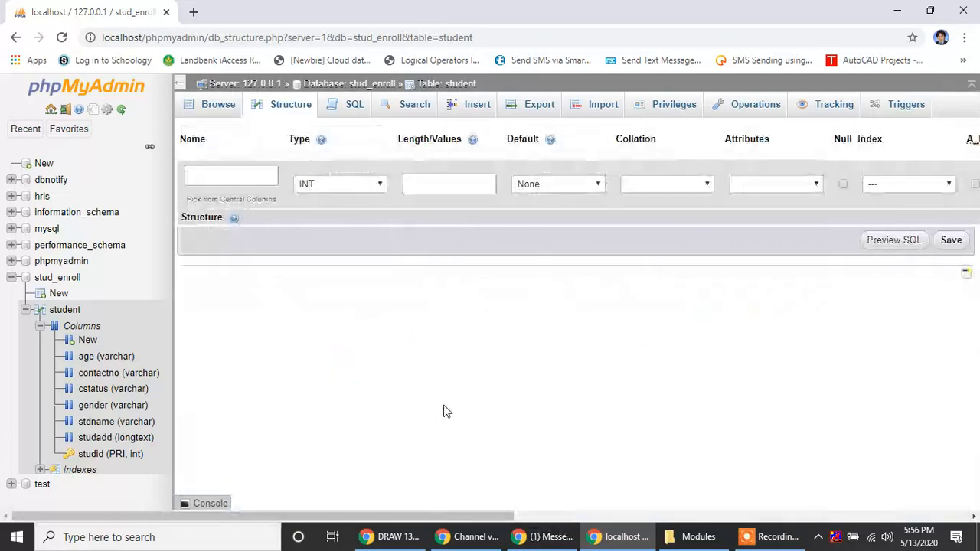
- Define the new column as studcourse with type VARCHAR and length 255, and save it
{"action": "left_click", "coordinate": [250, 173]}
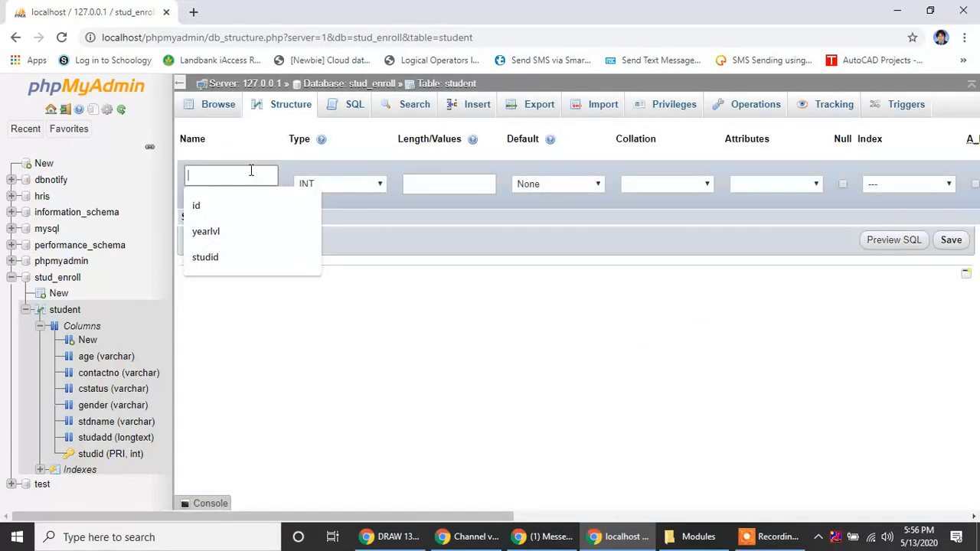
{"action": "type", "text": "stud"}
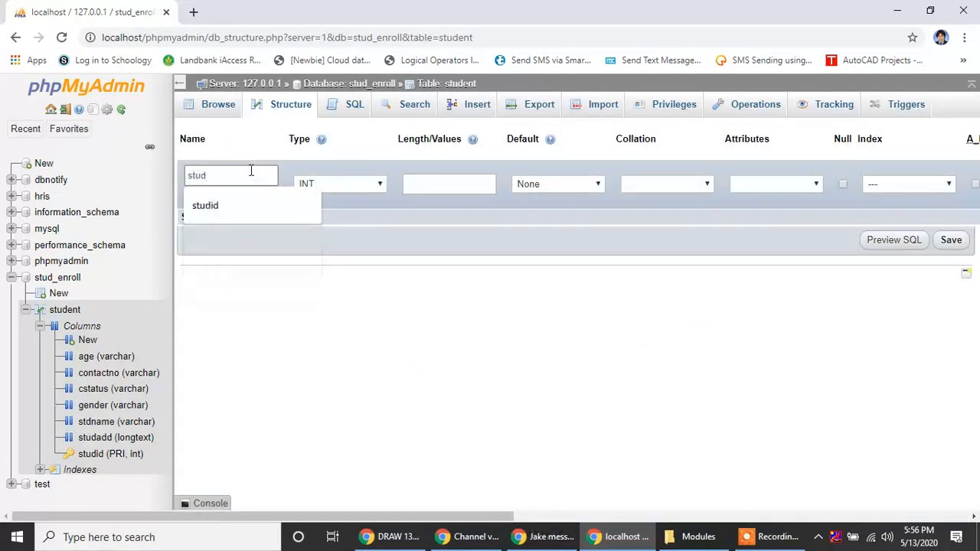
{"action": "type", "text": "course"}
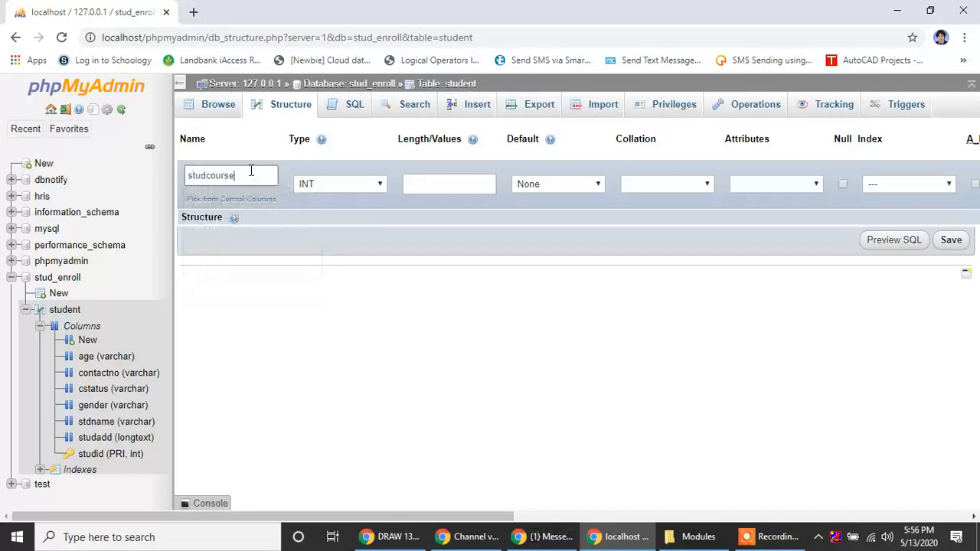
{"action": "left_click", "coordinate": [377, 184]}
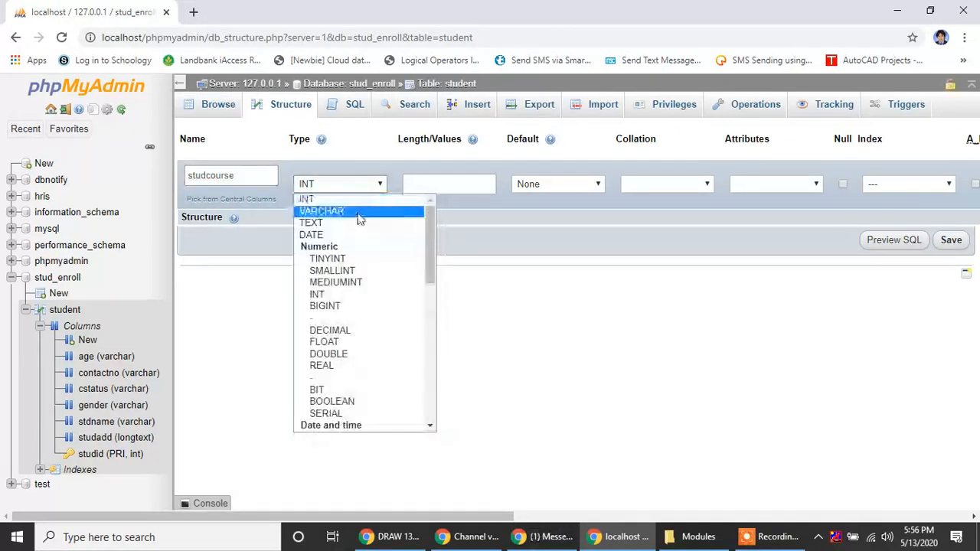
{"action": "left_click", "coordinate": [337, 212]}
{"action": "left_click", "coordinate": [439, 191]}
{"action": "left_click", "coordinate": [452, 244]}
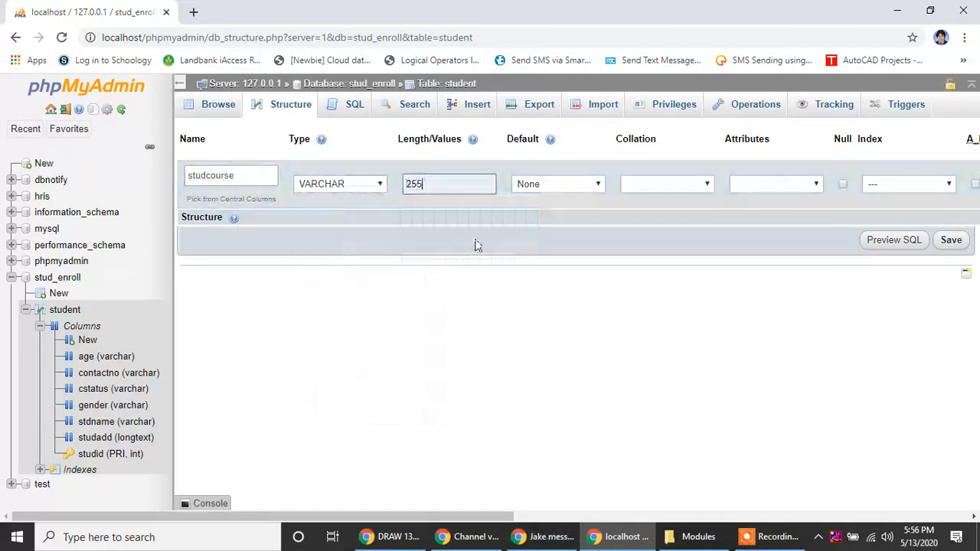
{"action": "left_click", "coordinate": [952, 240]}
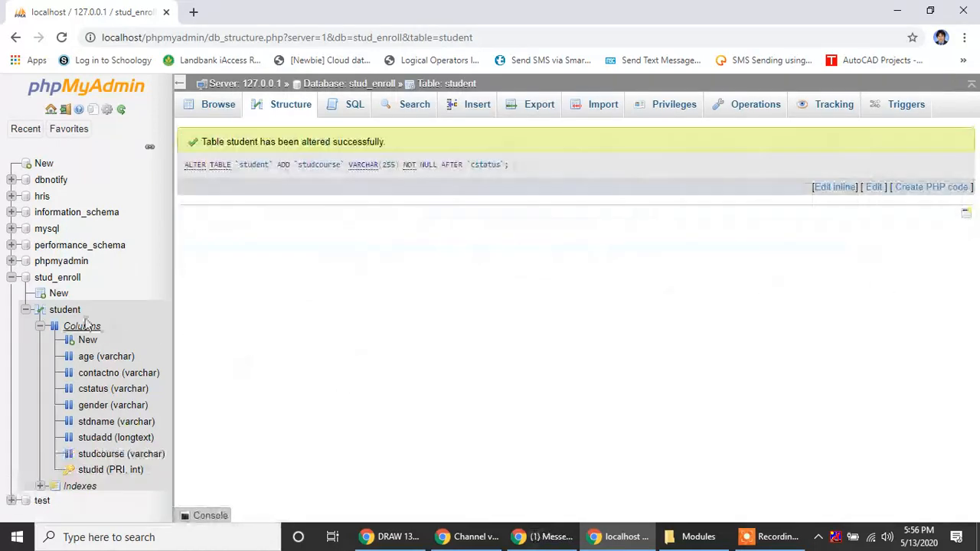
- Open the student table's structure and review its column list
{"action": "left_click", "coordinate": [72, 281]}
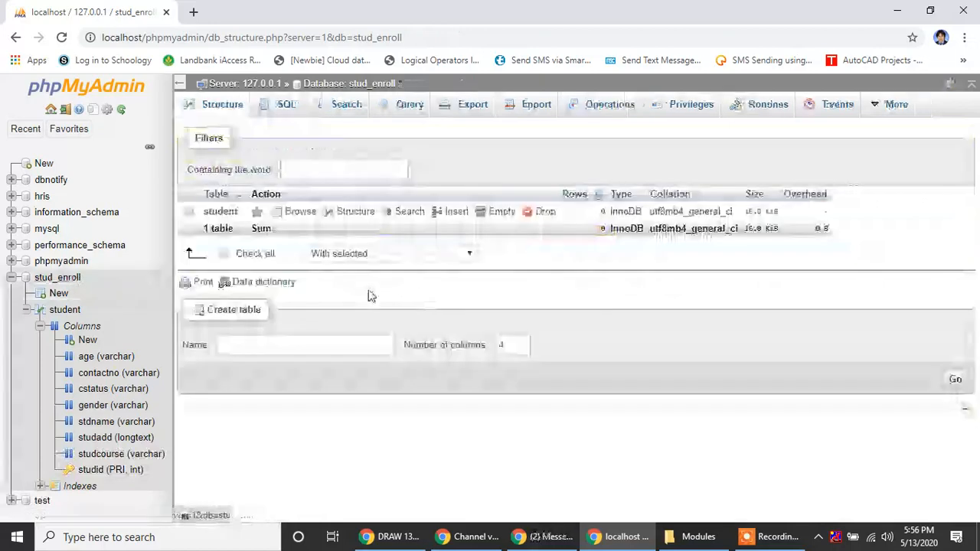
{"action": "left_click", "coordinate": [68, 311]}
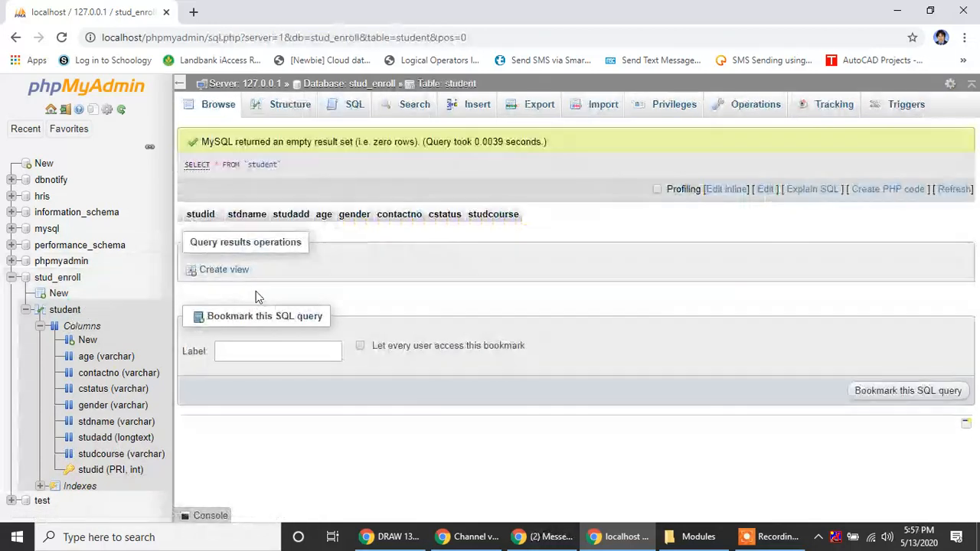
{"action": "left_click", "coordinate": [88, 330]}
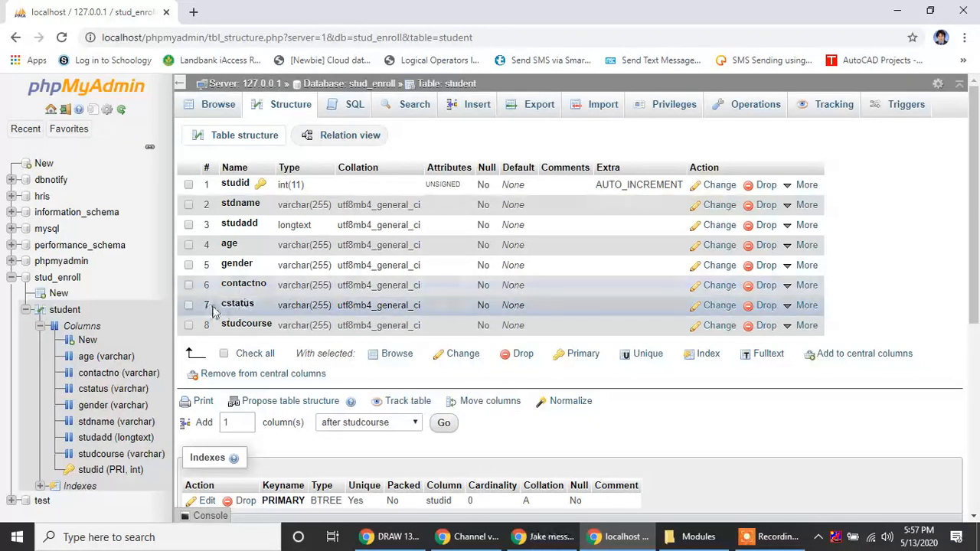
- Go to the stud_enroll database overview and examine the name and column count settings for creating another table
{"action": "left_click", "coordinate": [65, 280]}
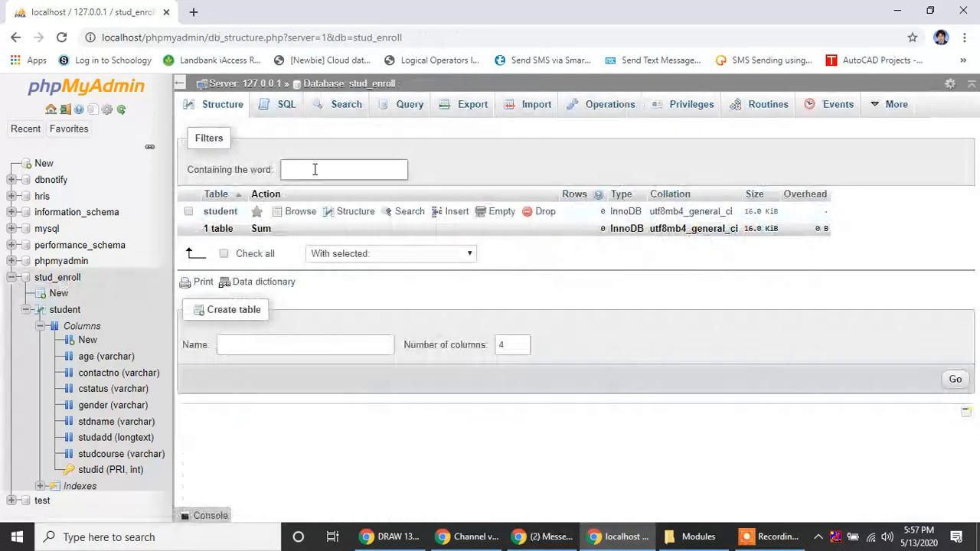
{"action": "left_click", "coordinate": [306, 346]}
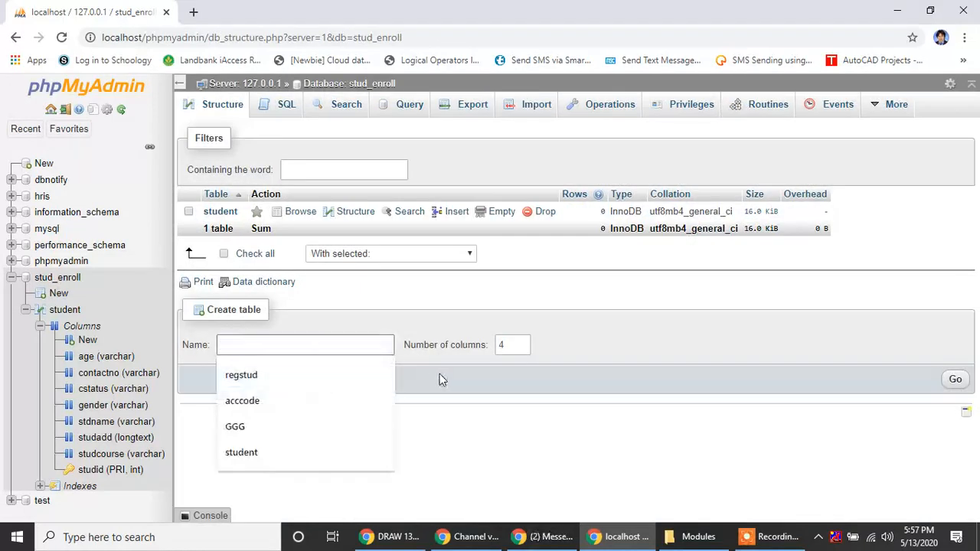
{"action": "left_click", "coordinate": [287, 372]}
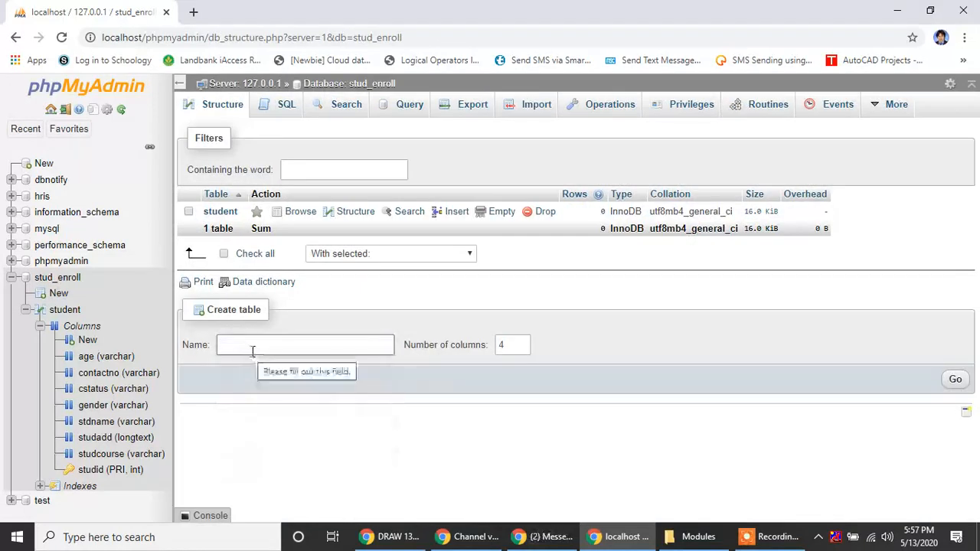
{"action": "left_click", "coordinate": [255, 346]}
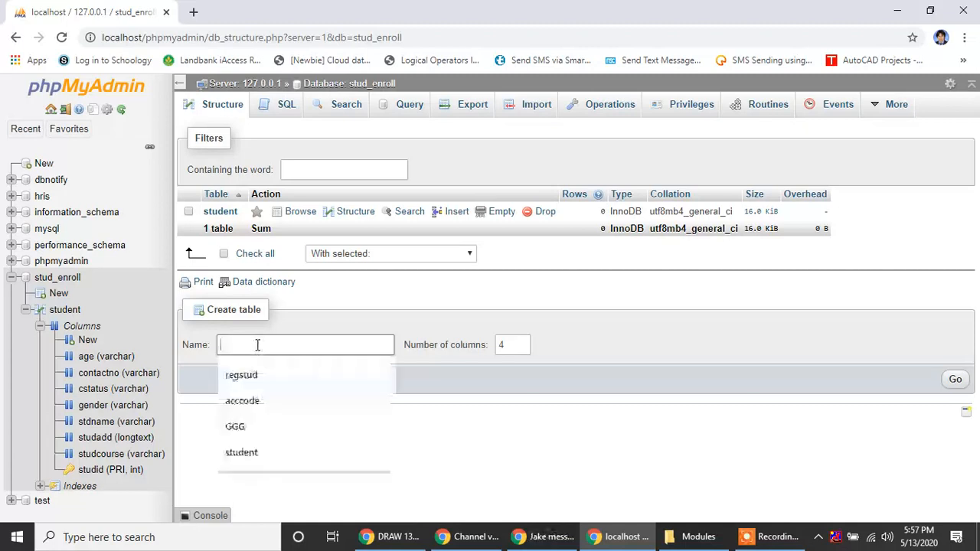
{"action": "left_click", "coordinate": [58, 279]}
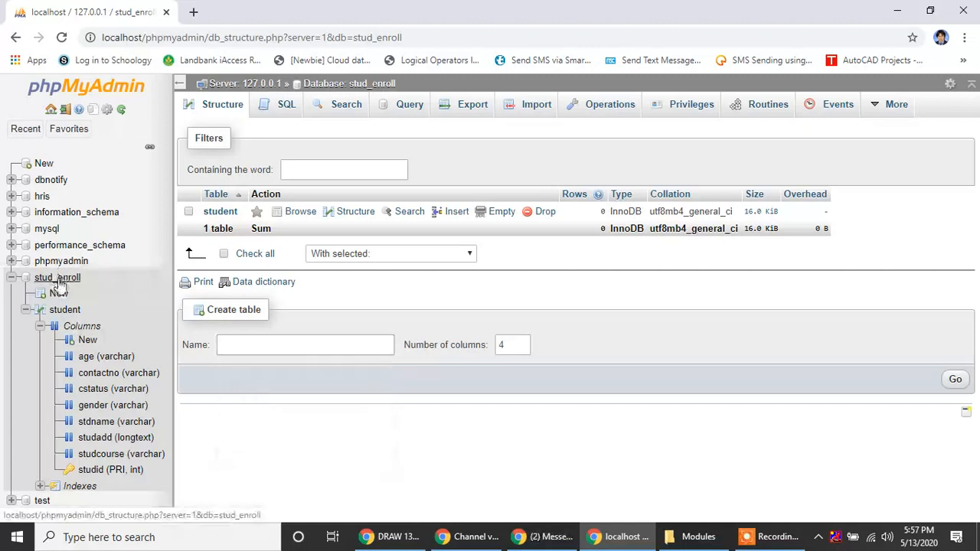
{"action": "left_click", "coordinate": [263, 343]}
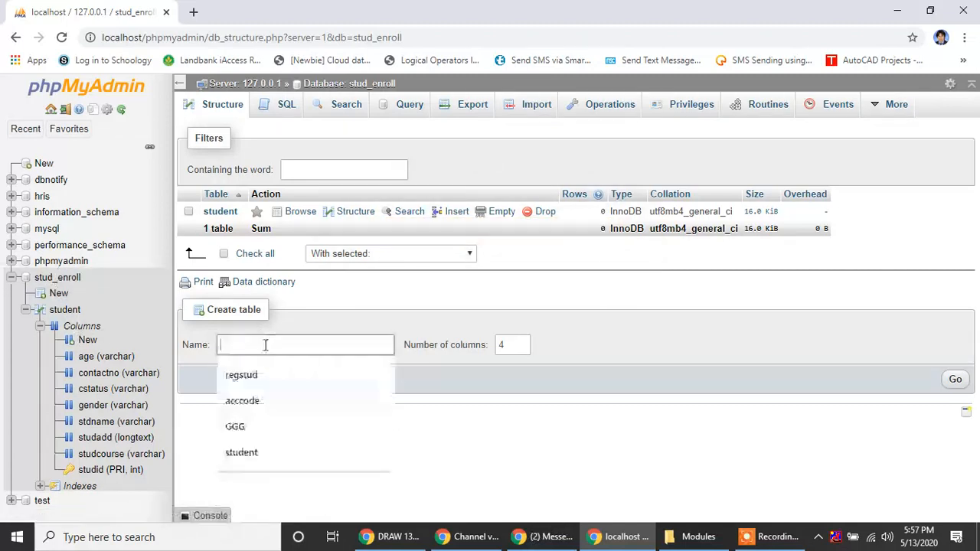
{"action": "left_click", "coordinate": [520, 387]}
{"action": "left_click", "coordinate": [308, 349]}
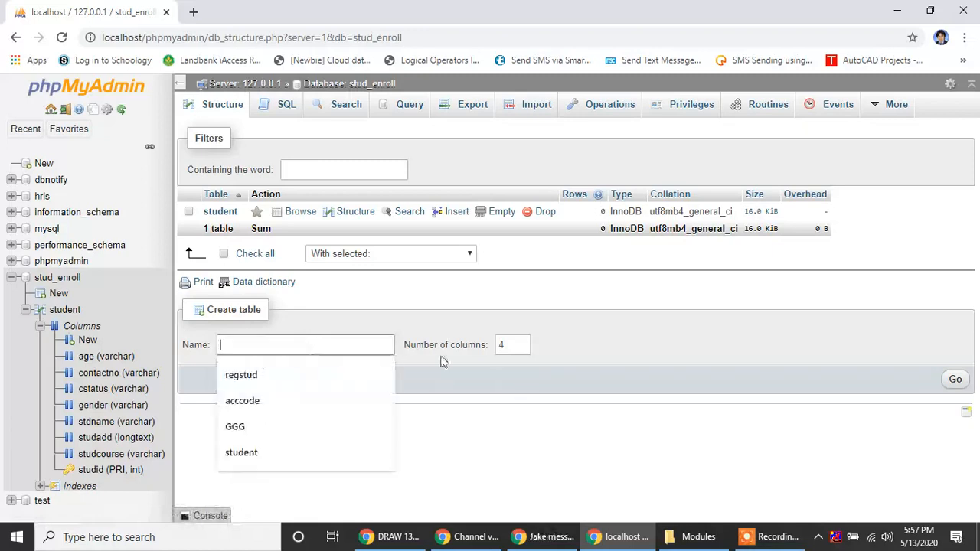
{"action": "left_click", "coordinate": [508, 345]}
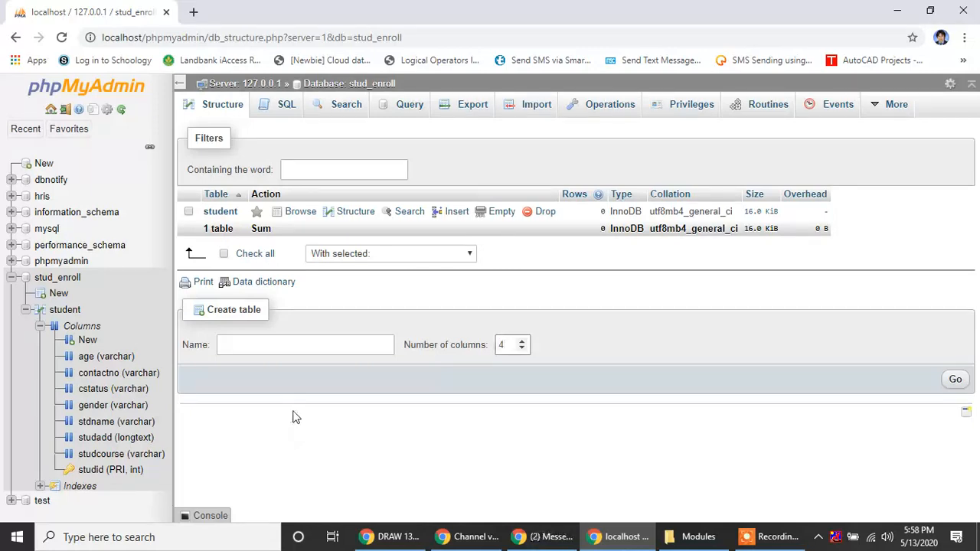
- Switch to the Modules folder, open the Midterm task document in Word, and read the first Assessment 2 instruction
{"action": "left_click", "coordinate": [693, 537]}
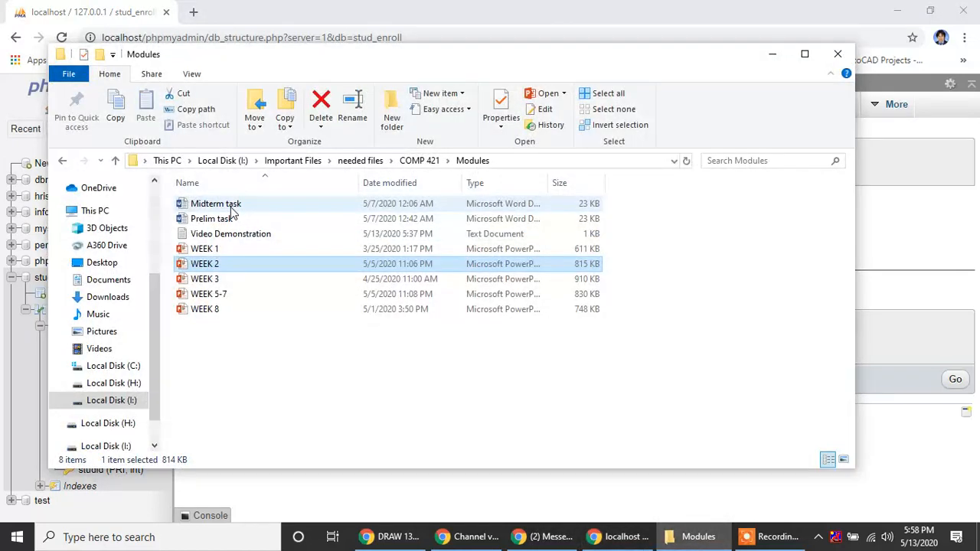
{"action": "double_click", "coordinate": [225, 208]}
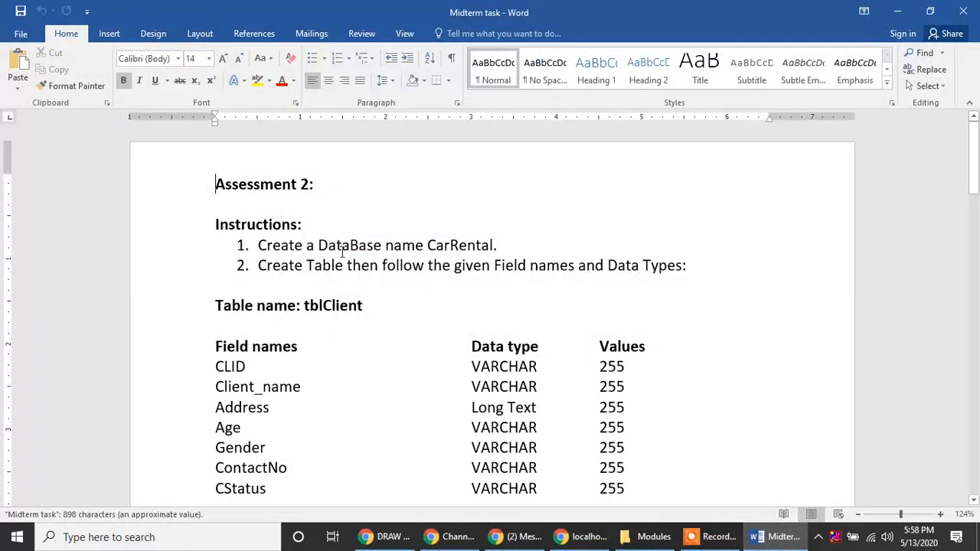
{"action": "scroll", "coordinate": [357, 246], "scroll_direction": "down", "scroll_amount": 1}
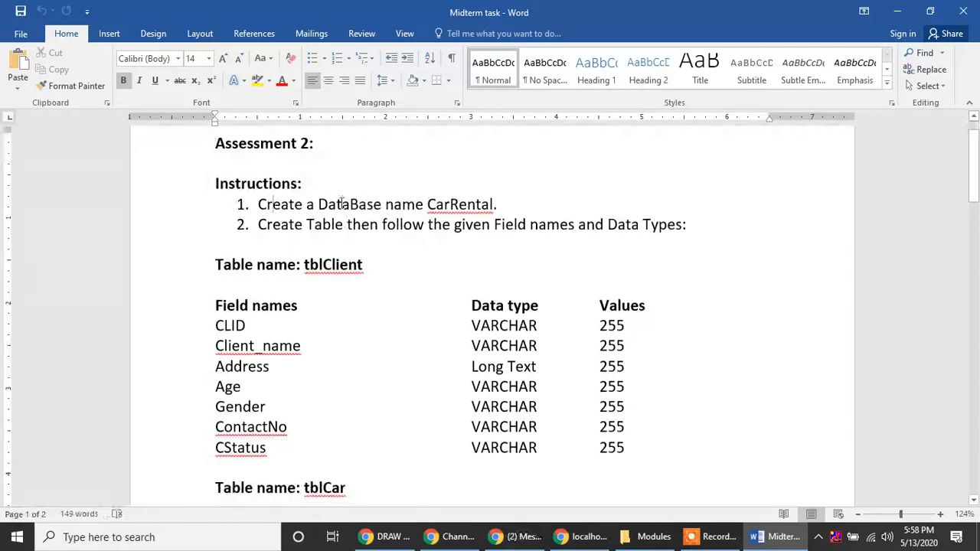
{"action": "left_click_drag", "start_coordinate": [259, 204], "coordinate": [514, 202]}
{"action": "left_click", "coordinate": [406, 224]}
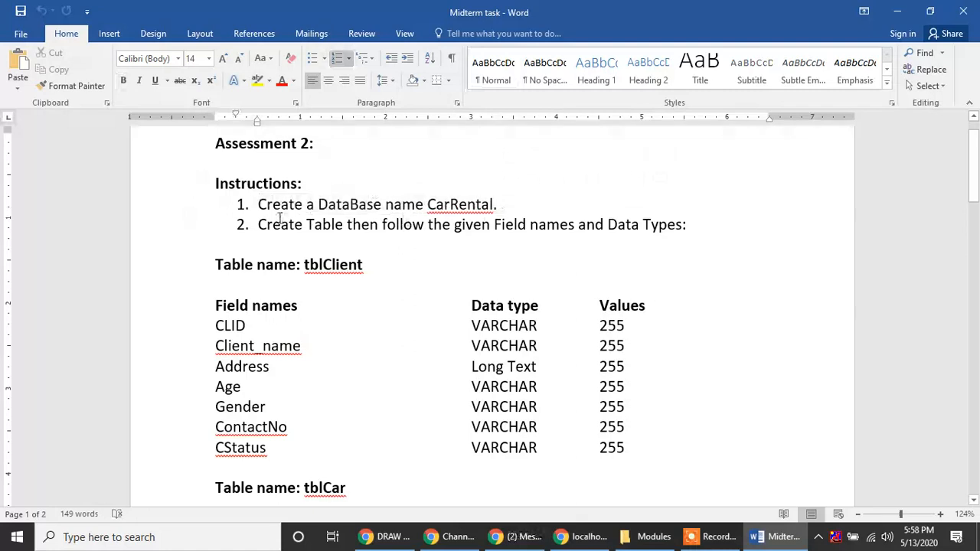
- Insert the word "name" after "Create Table" in the second instruction
{"action": "left_click_drag", "start_coordinate": [259, 224], "coordinate": [572, 243]}
{"action": "left_click", "coordinate": [348, 224]}
{"action": "type", "text": "name"}
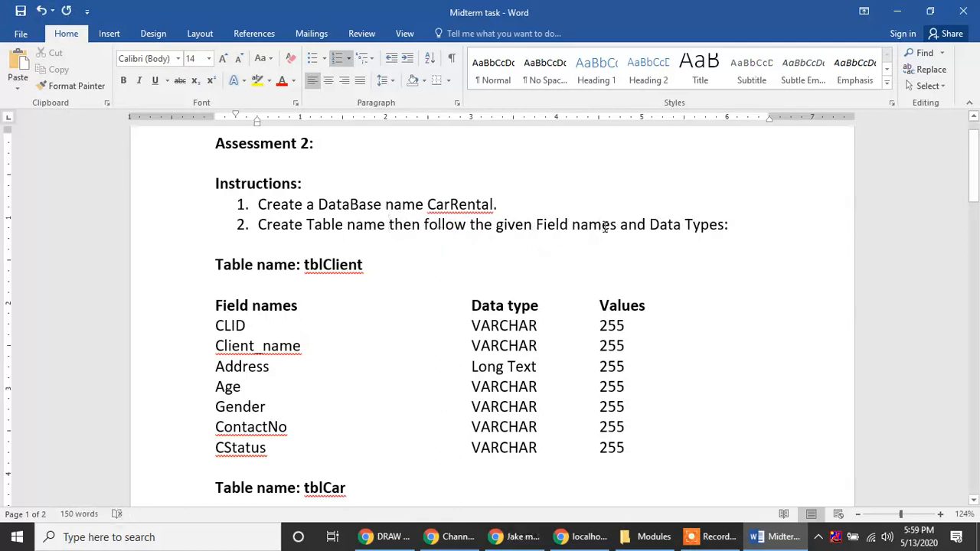
- Replace the "and" between "Field names" and "Data Types" in the second instruction with a comma
{"action": "left_click", "coordinate": [726, 224]}
{"action": "key", "text": "BackSpace"}
{"action": "key", "text": "BackSpace"}
{"action": "key", "text": "BackSpace"}
{"action": "key", "text": "BackSpace"}
{"action": "key", "text": "BackSpace"}
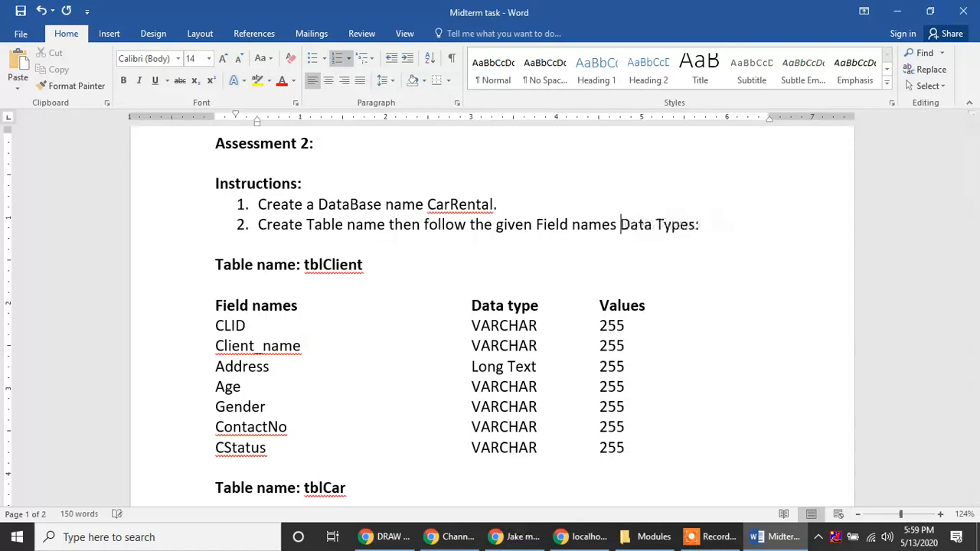
{"action": "type", "text": ","}
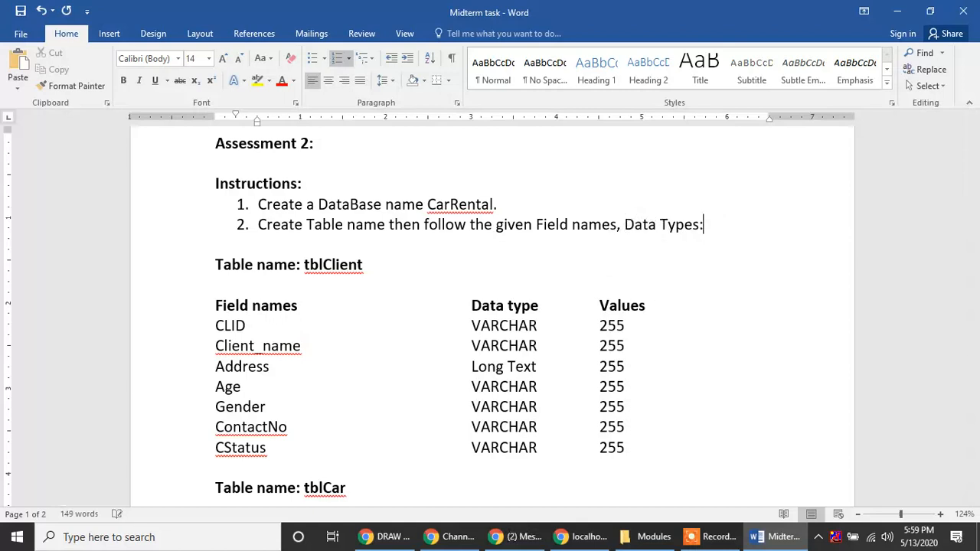
- Add ", and Value" after "Data Types" before the colon ending the second instruction
{"action": "key", "text": "Left"}
{"action": "type", "text": ", and "}
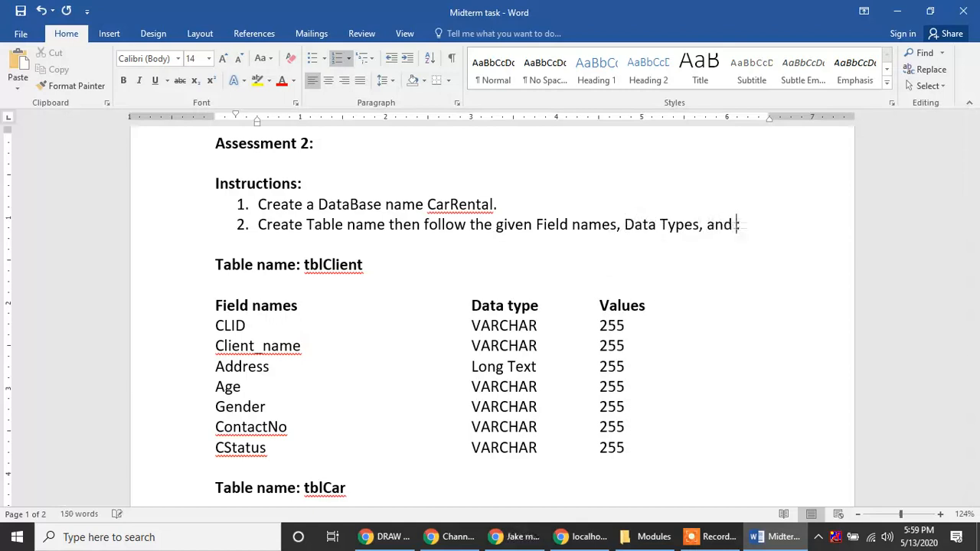
{"action": "type", "text": "value"}
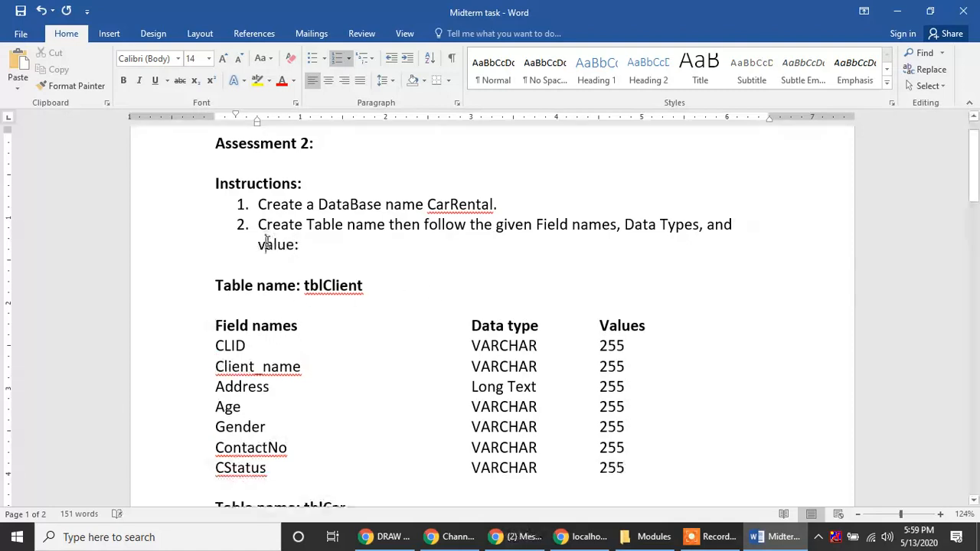
{"action": "key", "text": "BackSpace"}
{"action": "type", "text": "?"}
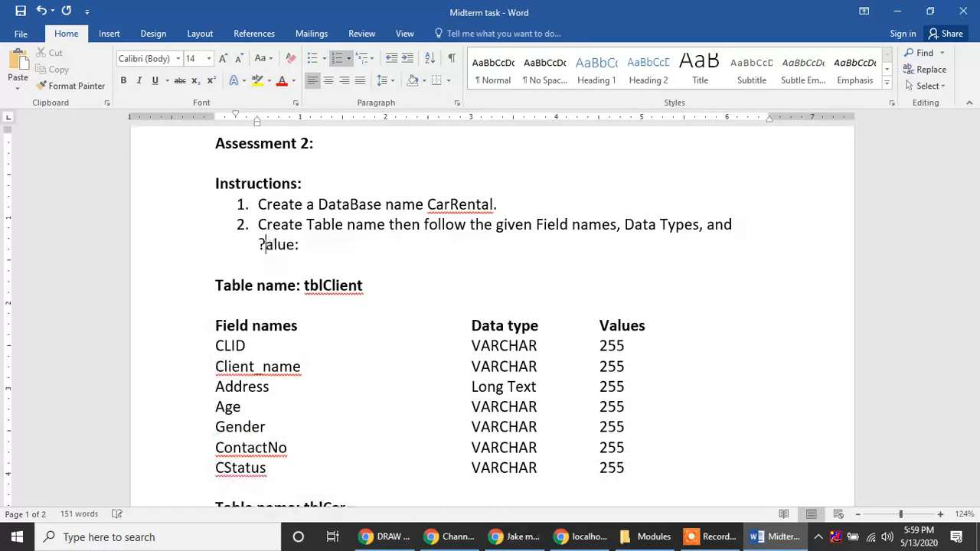
{"action": "key", "text": "BackSpace"}
{"action": "type", "text": "V"}
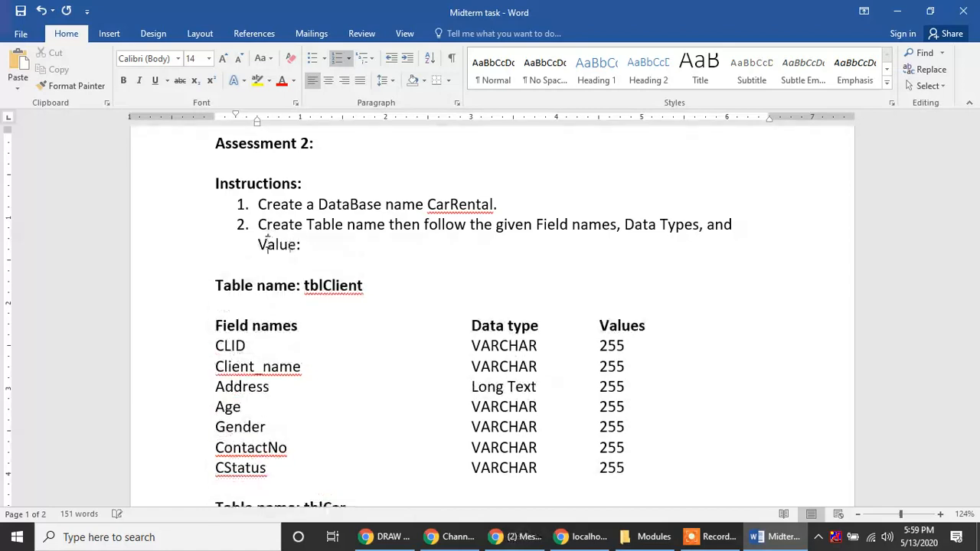
- Examine the field names, data types and values listed for the tblClient and tblCar tables
{"action": "left_click", "coordinate": [350, 307]}
{"action": "scroll", "coordinate": [398, 268], "scroll_direction": "down", "scroll_amount": 1}
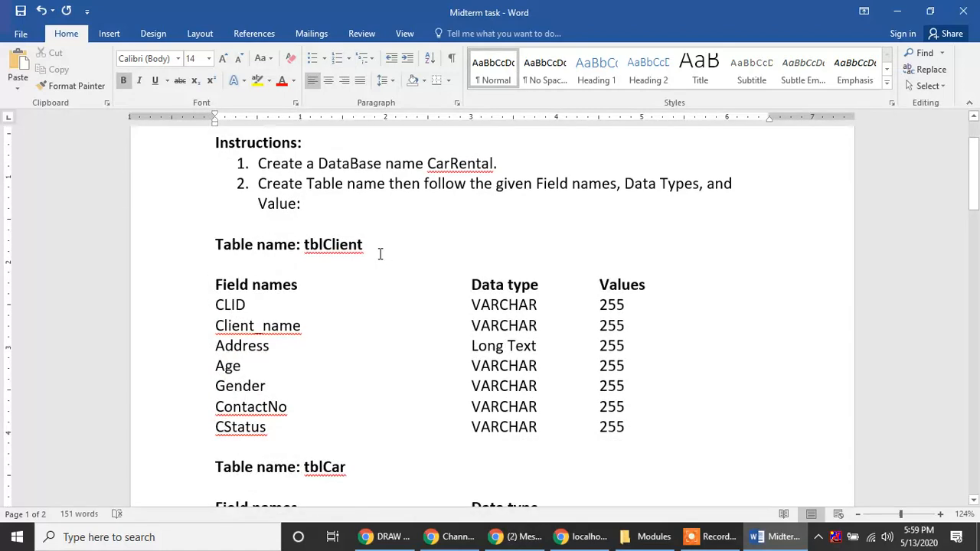
{"action": "scroll", "coordinate": [429, 291], "scroll_direction": "down", "scroll_amount": 2}
{"action": "left_click", "coordinate": [402, 208]}
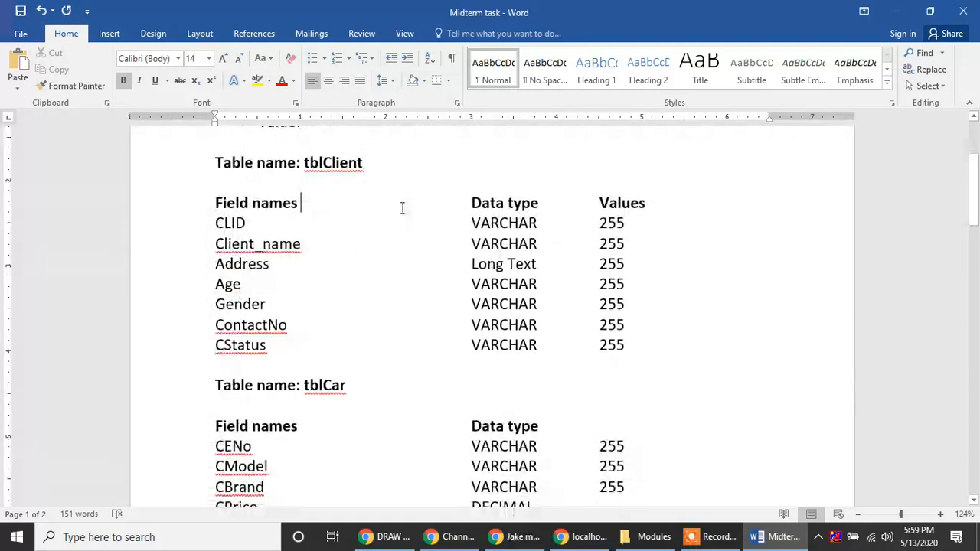
- Review the column headings and first field name of the tblClient and tblCar table specifications
{"action": "left_click", "coordinate": [547, 206]}
{"action": "left_click", "coordinate": [648, 207]}
{"action": "left_click_drag", "start_coordinate": [216, 222], "coordinate": [245, 223]}
{"action": "scroll", "coordinate": [367, 291], "scroll_direction": "down", "scroll_amount": 2}
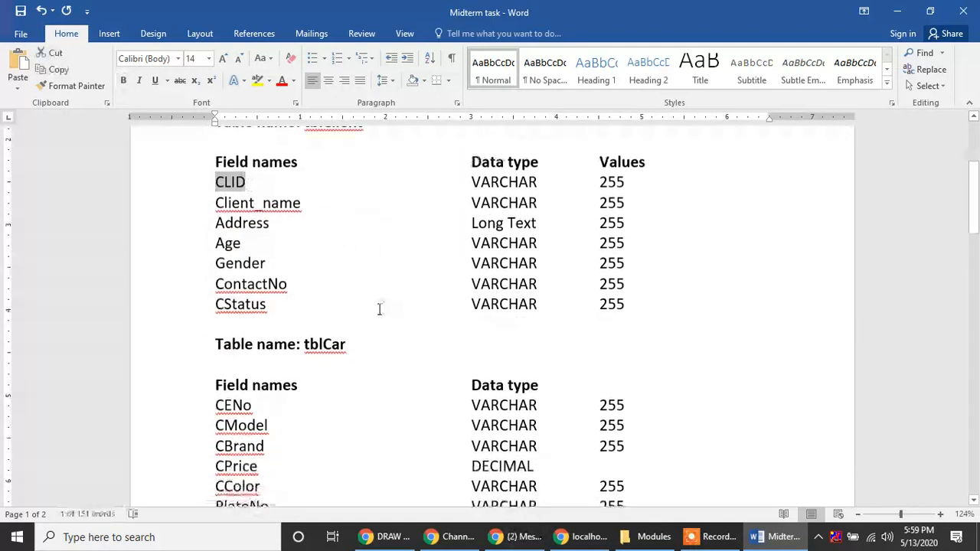
{"action": "left_click", "coordinate": [353, 345]}
{"action": "scroll", "coordinate": [357, 346], "scroll_direction": "down", "scroll_amount": 2}
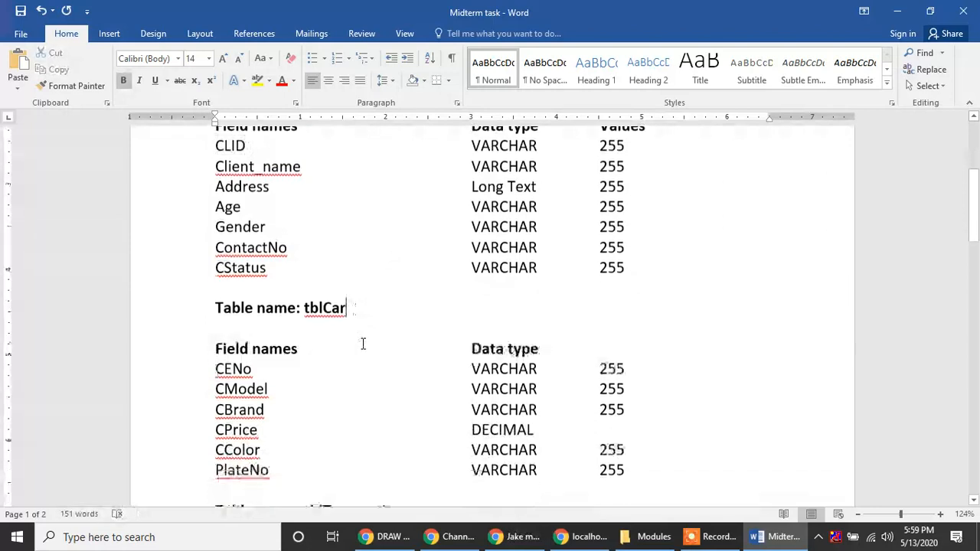
{"action": "left_click", "coordinate": [505, 303]}
{"action": "left_click", "coordinate": [609, 303]}
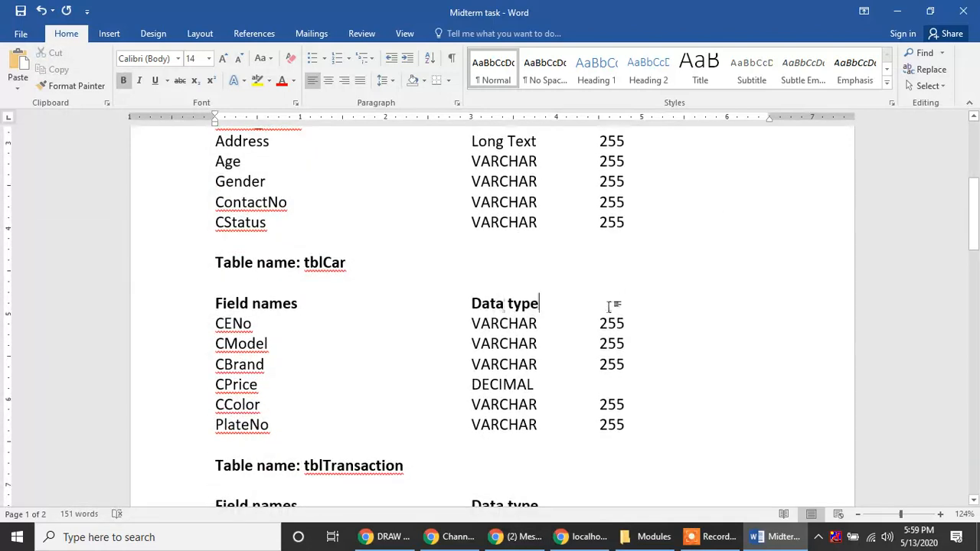
{"action": "double_click", "coordinate": [259, 325]}
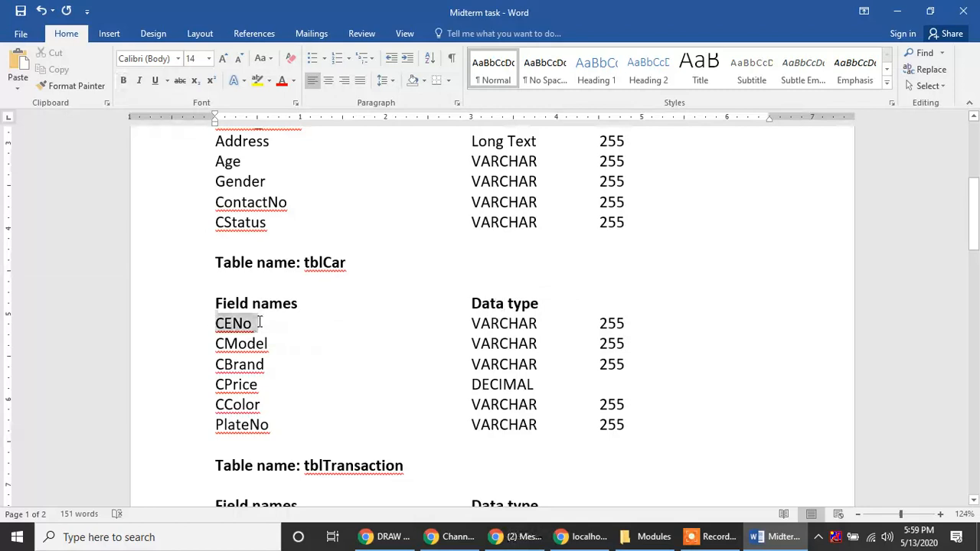
{"action": "scroll", "coordinate": [451, 374], "scroll_direction": "down", "scroll_amount": 2}
{"action": "scroll", "coordinate": [404, 368], "scroll_direction": "down", "scroll_amount": 2}
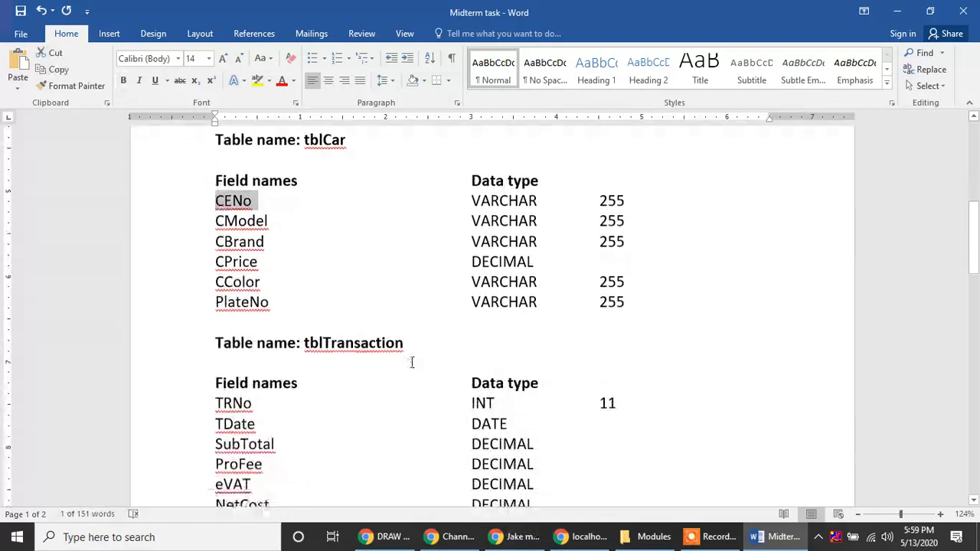
- Examine the tblTransaction specification, compare it with the preceding tables, and read the third instruction about inserting records
{"action": "left_click", "coordinate": [286, 383]}
{"action": "left_click", "coordinate": [476, 382]}
{"action": "left_click", "coordinate": [606, 383]}
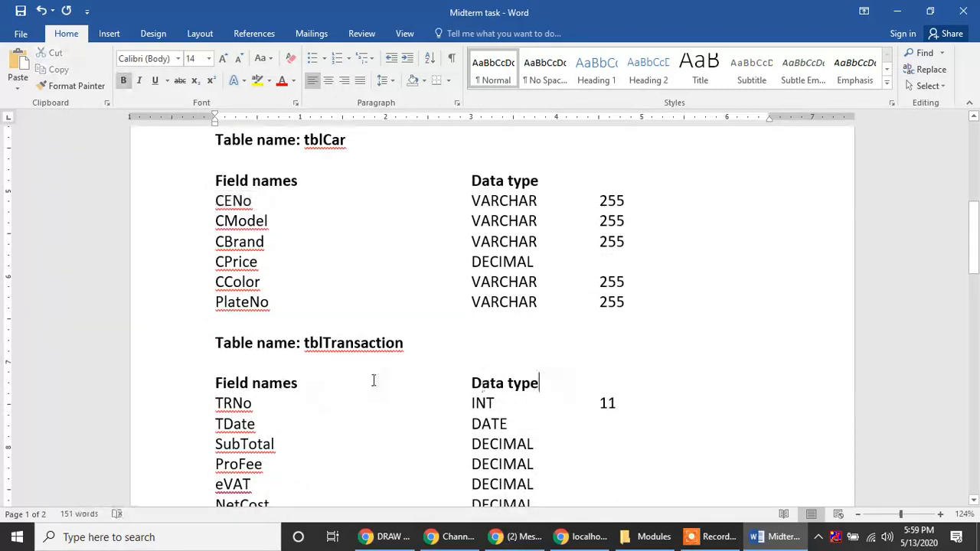
{"action": "scroll", "coordinate": [337, 371], "scroll_direction": "down", "scroll_amount": 2}
{"action": "left_click", "coordinate": [256, 322]}
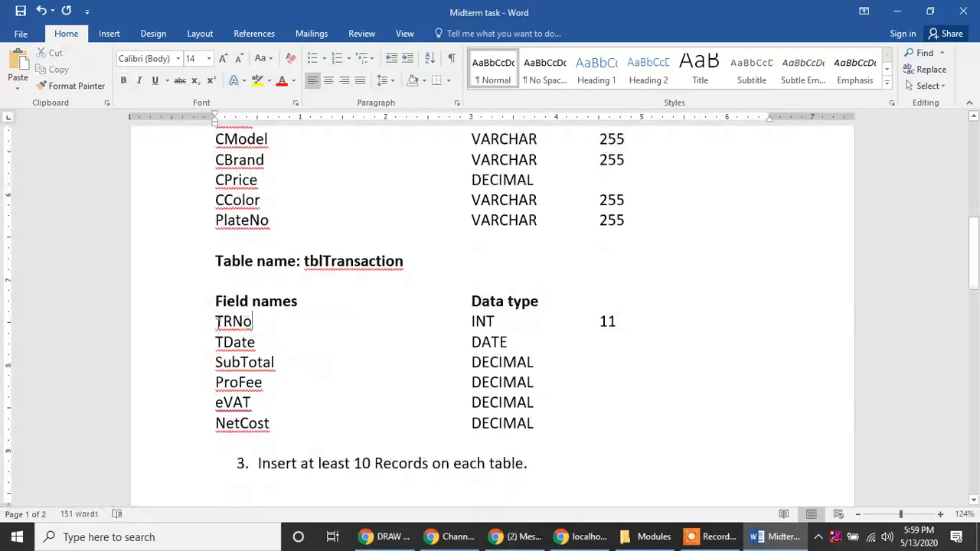
{"action": "left_click_drag", "start_coordinate": [217, 322], "coordinate": [258, 322]}
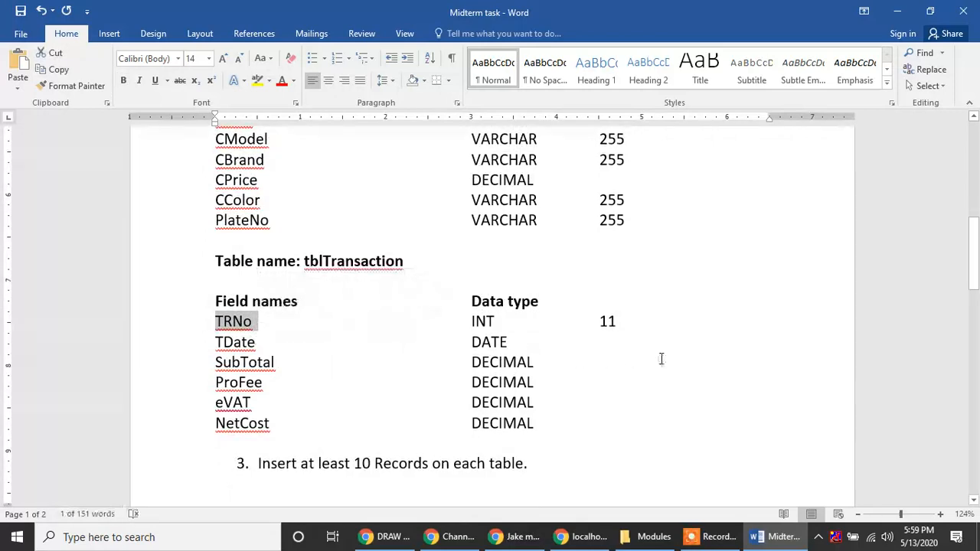
{"action": "scroll", "coordinate": [612, 360], "scroll_direction": "down", "scroll_amount": 1}
{"action": "scroll", "coordinate": [615, 357], "scroll_direction": "up", "scroll_amount": 2}
{"action": "scroll", "coordinate": [615, 357], "scroll_direction": "down", "scroll_amount": 3}
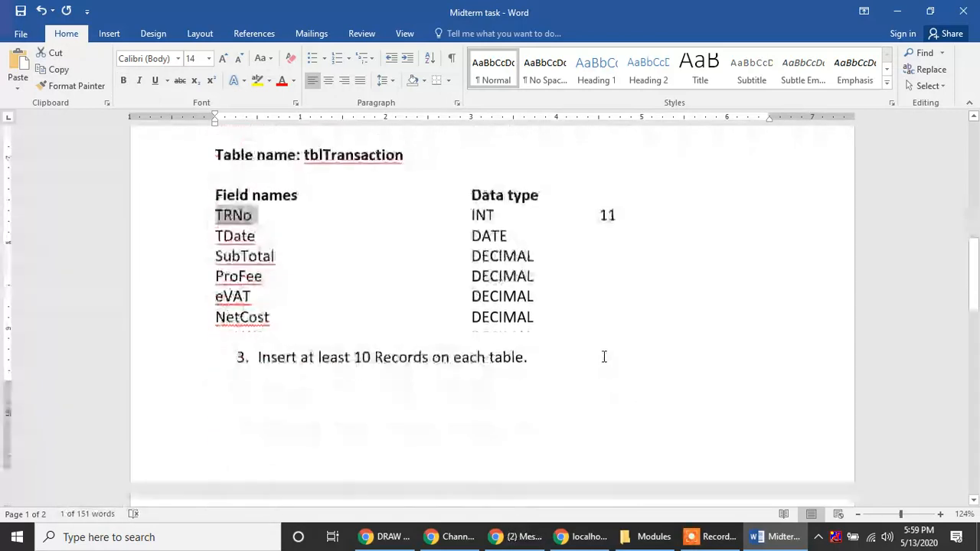
{"action": "scroll", "coordinate": [604, 357], "scroll_direction": "up", "scroll_amount": 4}
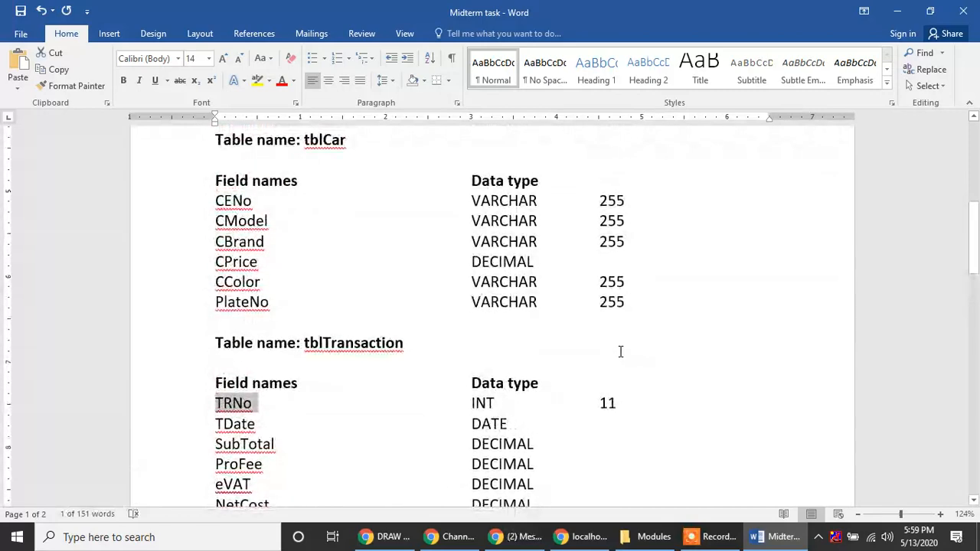
{"action": "scroll", "coordinate": [599, 410], "scroll_direction": "up", "scroll_amount": 5}
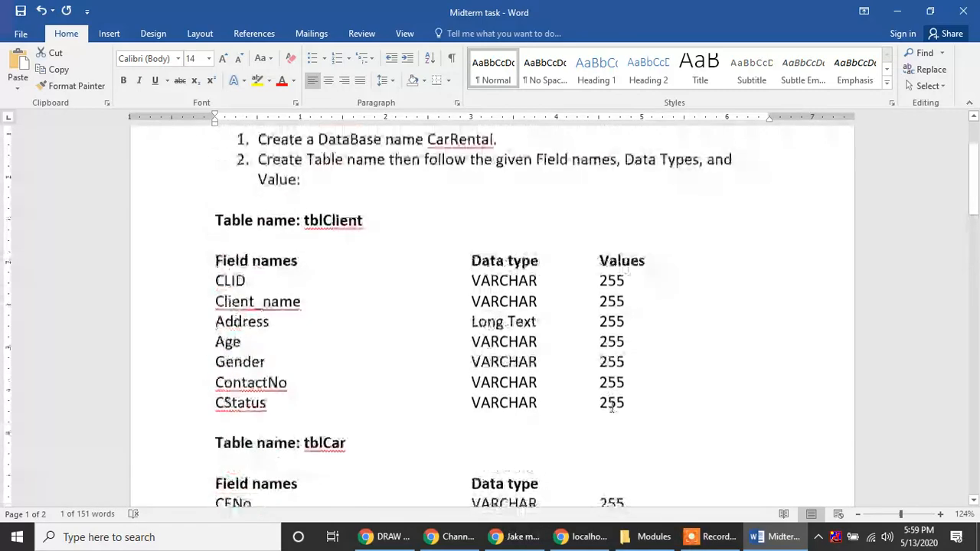
{"action": "scroll", "coordinate": [617, 396], "scroll_direction": "down", "scroll_amount": 4}
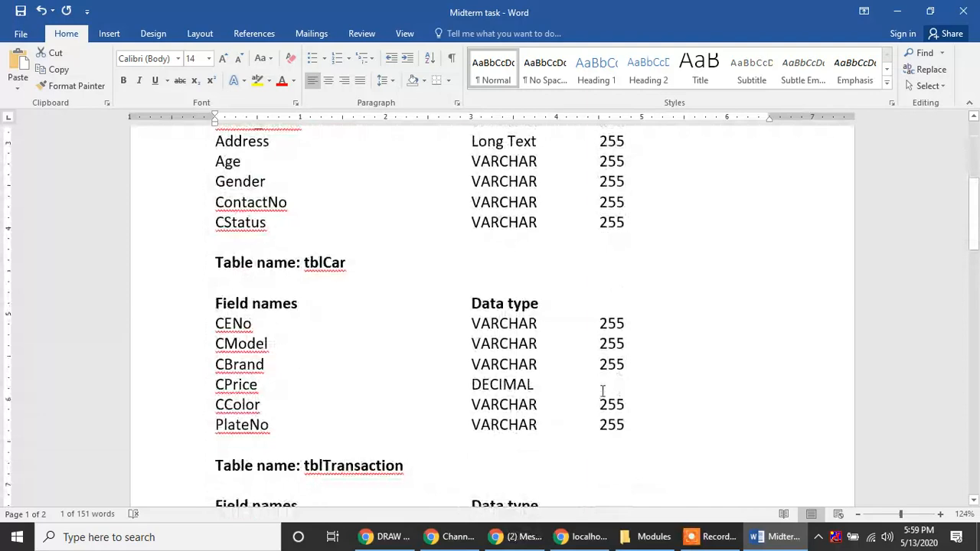
{"action": "scroll", "coordinate": [603, 392], "scroll_direction": "down", "scroll_amount": 5}
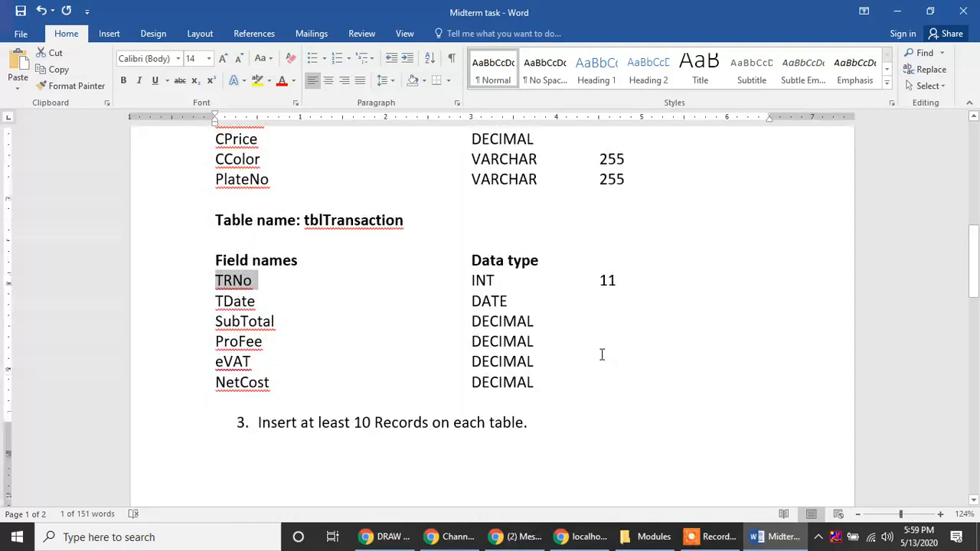
{"action": "scroll", "coordinate": [602, 354], "scroll_direction": "down", "scroll_amount": 2}
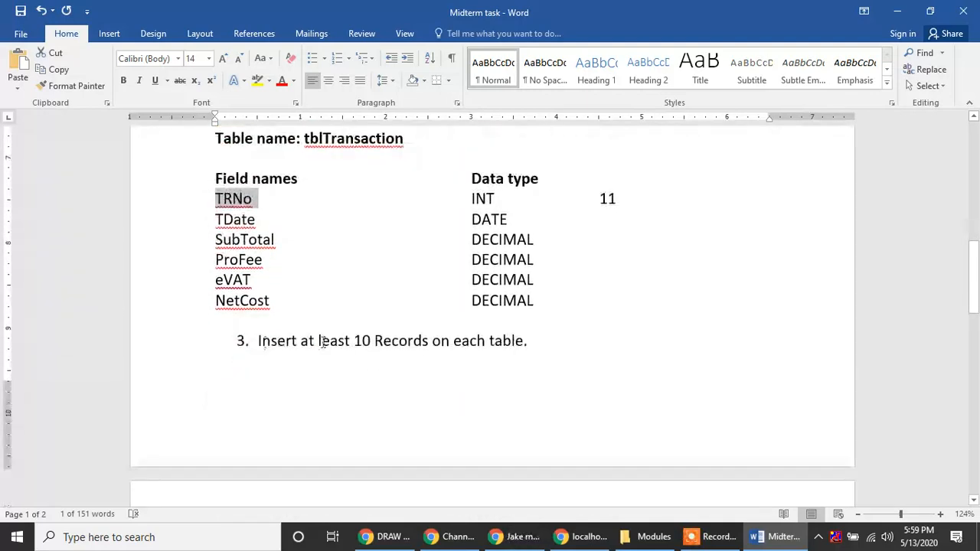
{"action": "left_click", "coordinate": [528, 340]}
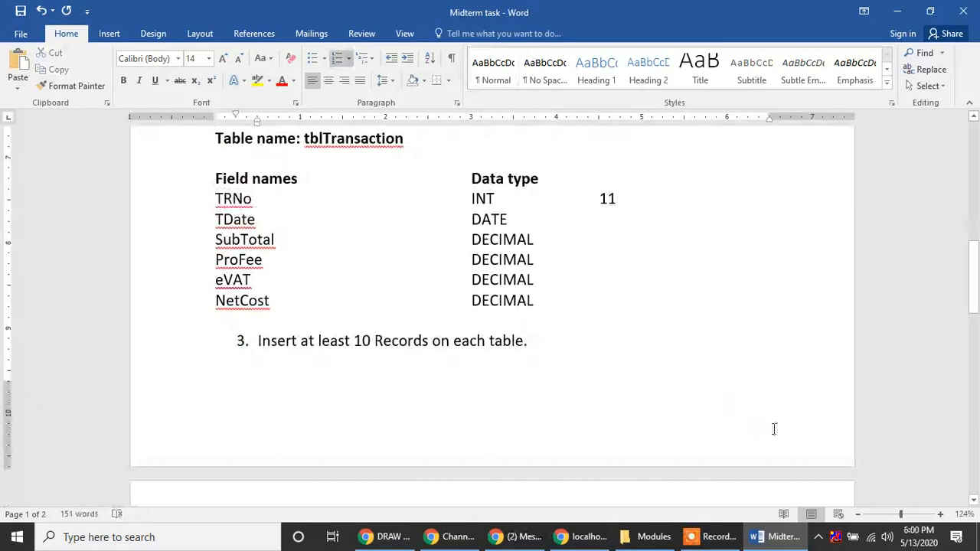
- Switch to phpMyAdmin, view the student table's columns in stud_enroll, and open its form for inserting rows
{"action": "left_click", "coordinate": [566, 534]}
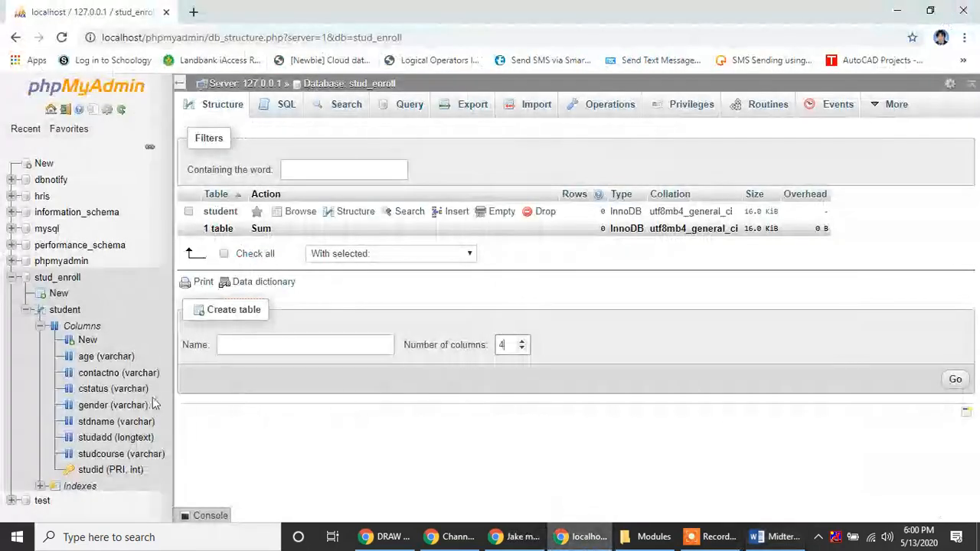
{"action": "left_click", "coordinate": [62, 310]}
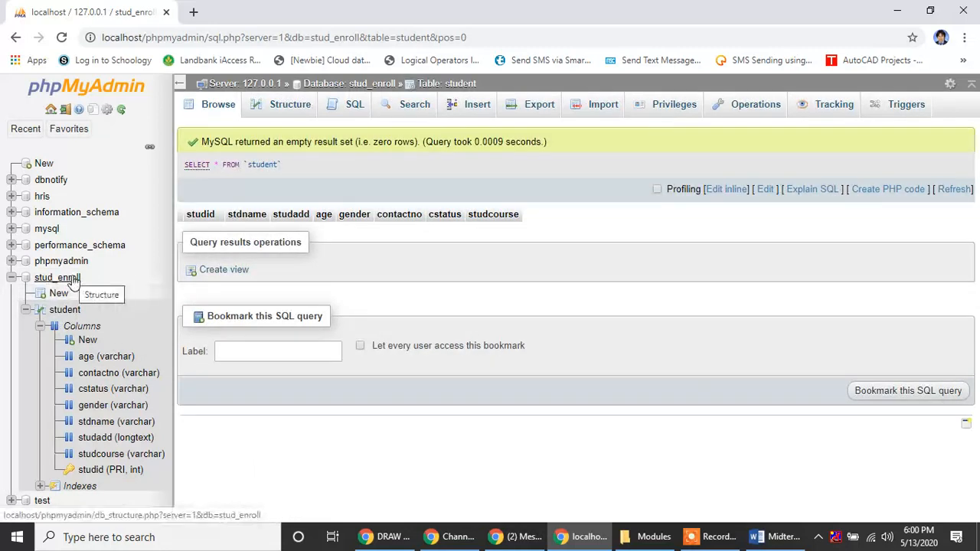
{"action": "left_click", "coordinate": [81, 327]}
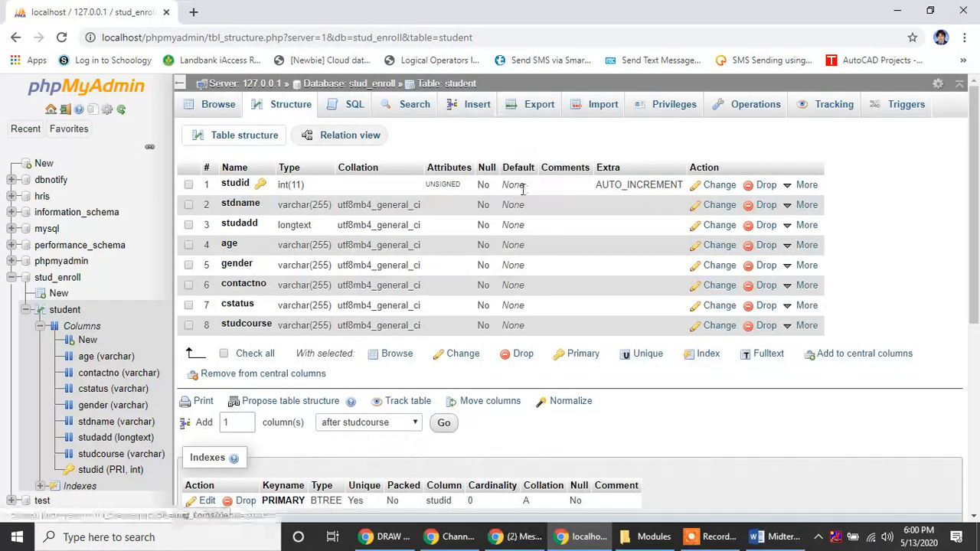
{"action": "left_click", "coordinate": [476, 106]}
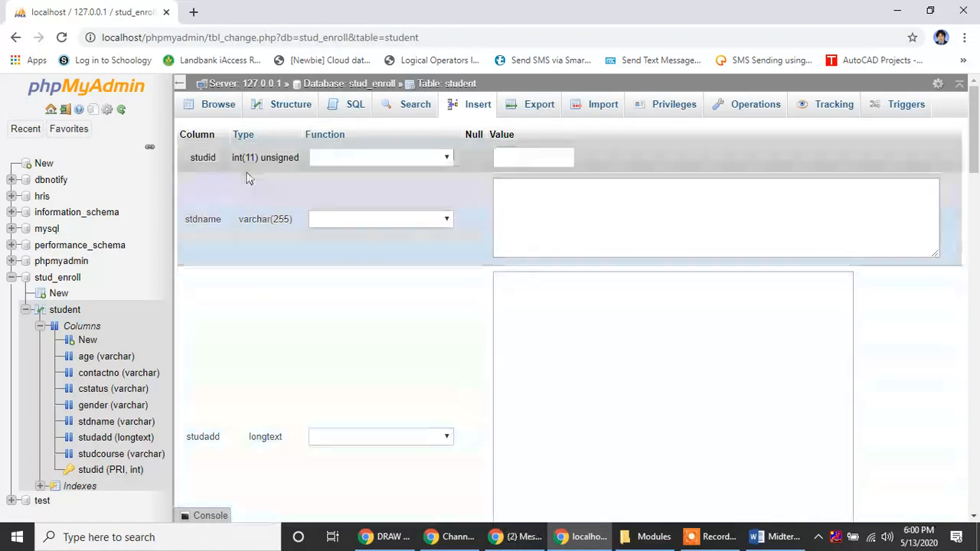
- Enter the first student's full name in stdname and the student's address in studadd
{"action": "left_click", "coordinate": [560, 209]}
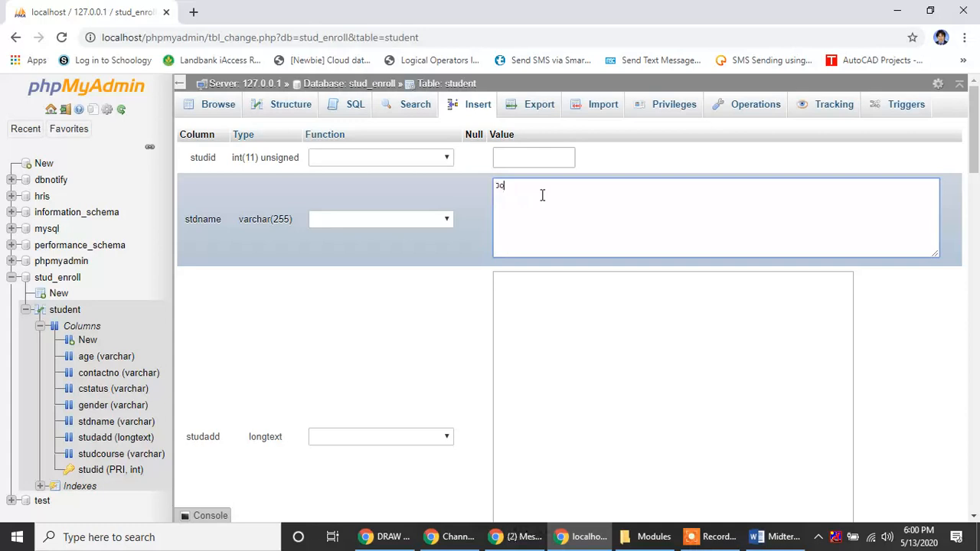
{"action": "type", "text": "se dela Cruz"}
{"action": "left_click", "coordinate": [547, 274]}
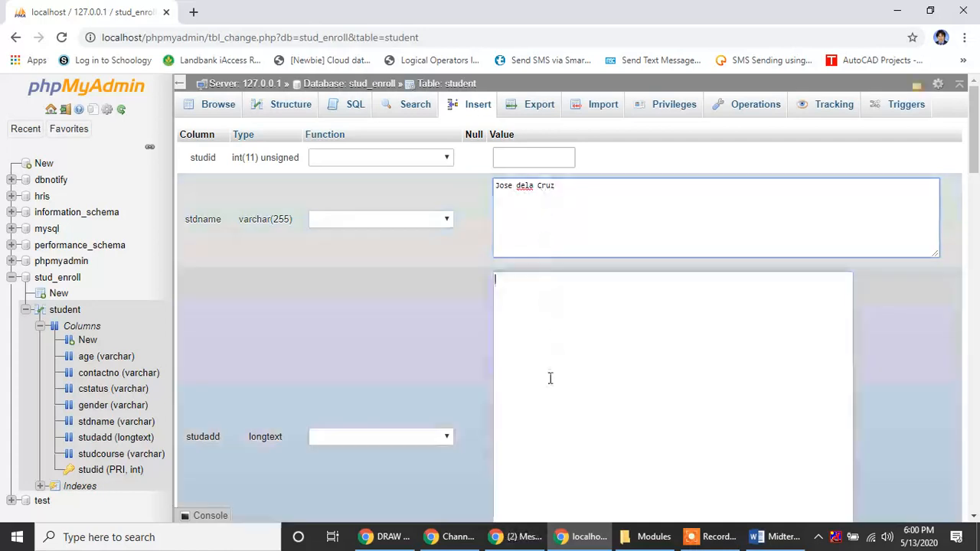
{"action": "scroll", "coordinate": [615, 347], "scroll_direction": "down", "scroll_amount": 3}
{"action": "type", "text": "ac"}
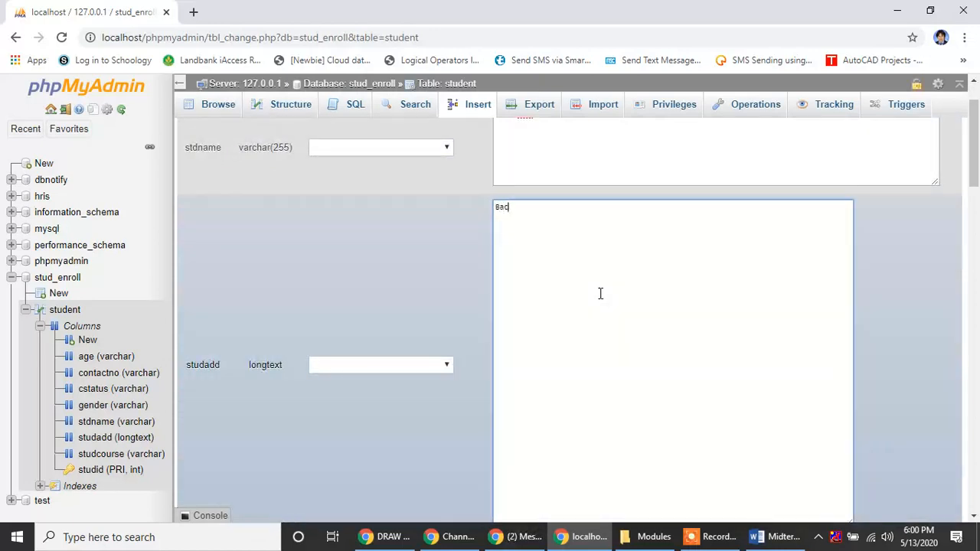
{"action": "type", "text": "acolod City"}
- Set the first student's age to 22 and gender to Male
{"action": "scroll", "coordinate": [600, 294], "scroll_direction": "down", "scroll_amount": 4}
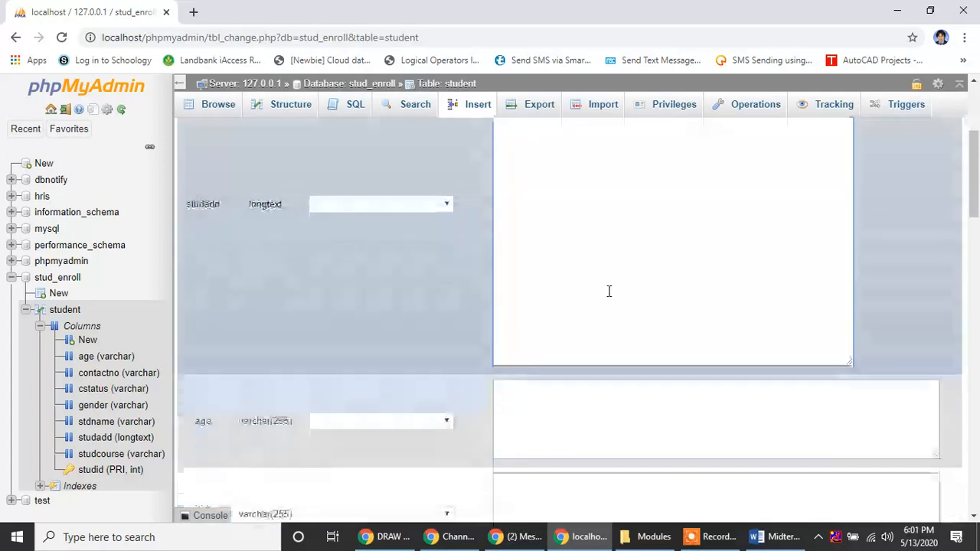
{"action": "left_click", "coordinate": [599, 298]}
{"action": "type", "text": "2"}
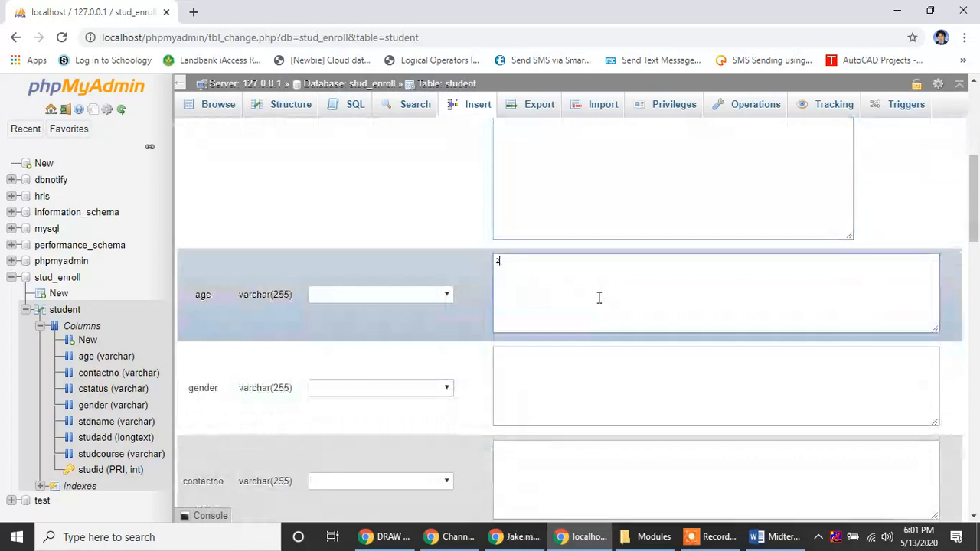
{"action": "type", "text": "2"}
{"action": "scroll", "coordinate": [599, 298], "scroll_direction": "down", "scroll_amount": 1}
{"action": "left_click", "coordinate": [598, 298]}
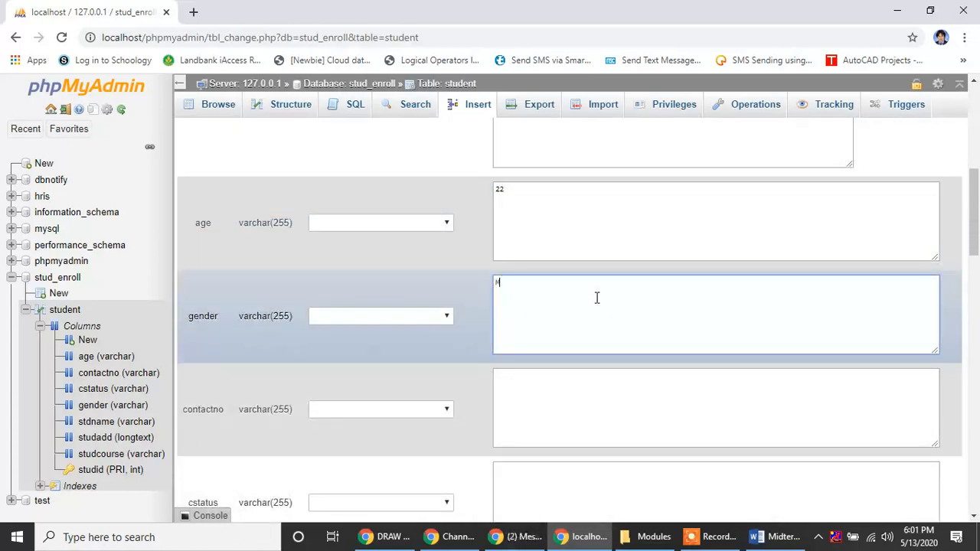
- Fill in the first student's contact number and set cstatus to Single
{"action": "scroll", "coordinate": [597, 298], "scroll_direction": "down", "scroll_amount": 2}
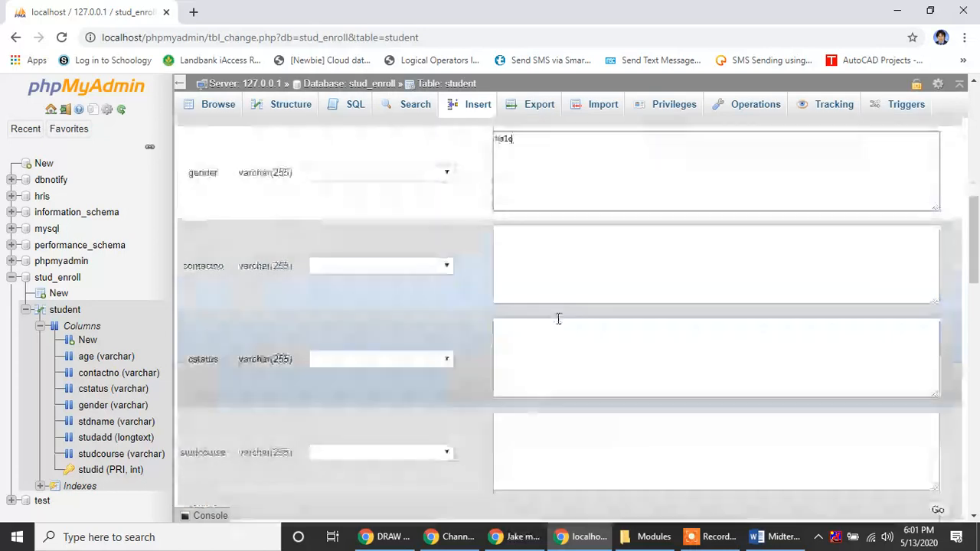
{"action": "left_click", "coordinate": [540, 261]}
{"action": "type", "text": "97786"}
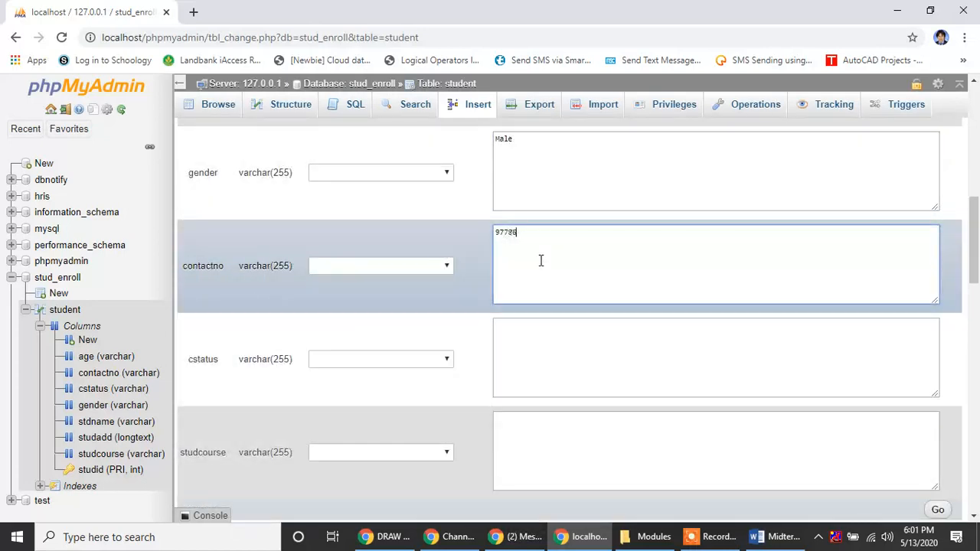
{"action": "type", "text": "8686"}
{"action": "left_click", "coordinate": [518, 342]}
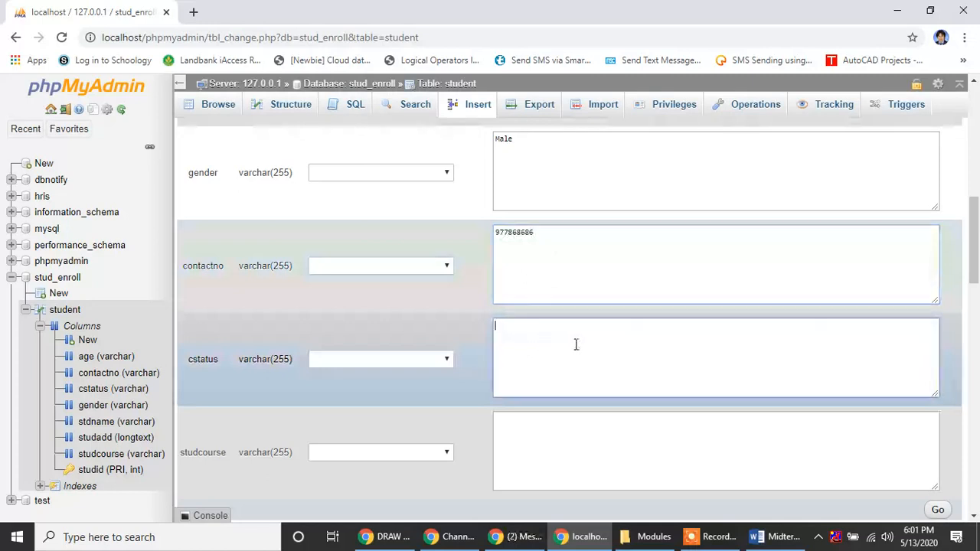
{"action": "type", "text": "Single"}
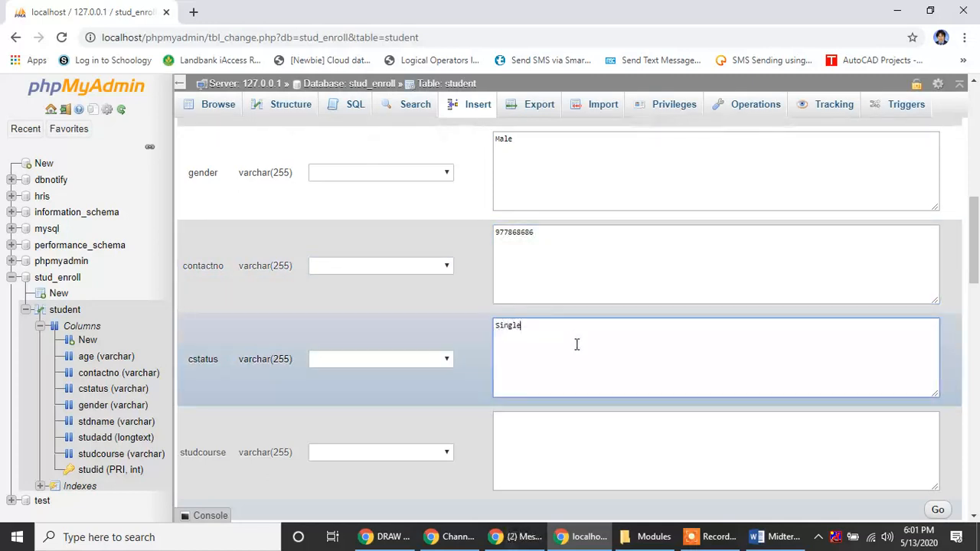
- Set the first student's studcourse to BSIT
{"action": "scroll", "coordinate": [582, 360], "scroll_direction": "down", "scroll_amount": 3}
{"action": "left_click", "coordinate": [551, 247]}
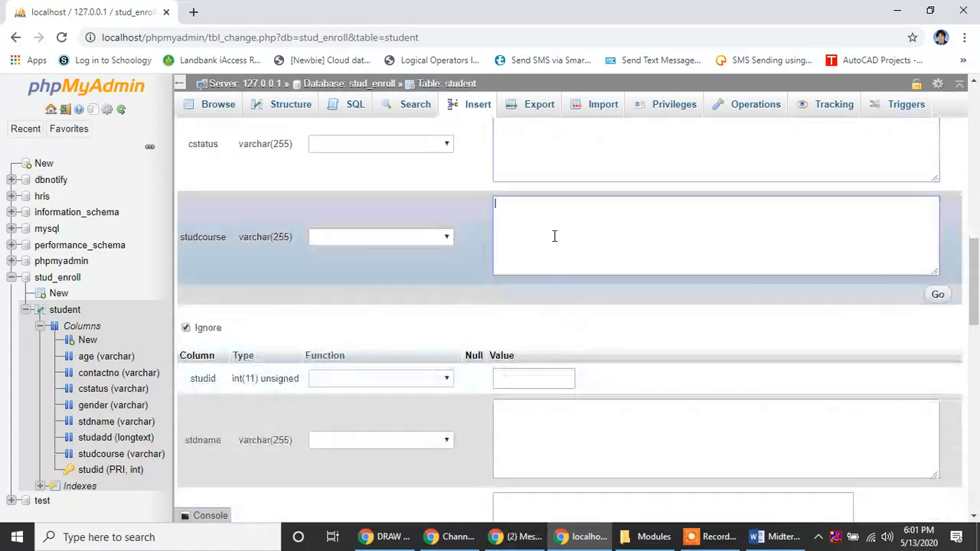
{"action": "type", "text": "BS"}
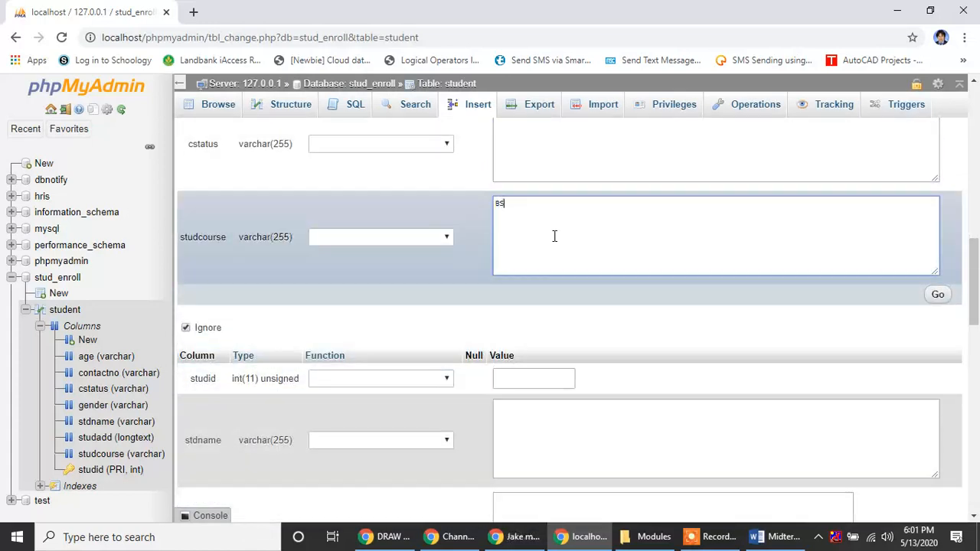
{"action": "type", "text": "IT"}
- Enter the second student's full name in the stdname field of the second record
{"action": "scroll", "coordinate": [590, 233], "scroll_direction": "down", "scroll_amount": 3}
{"action": "left_click", "coordinate": [582, 235]}
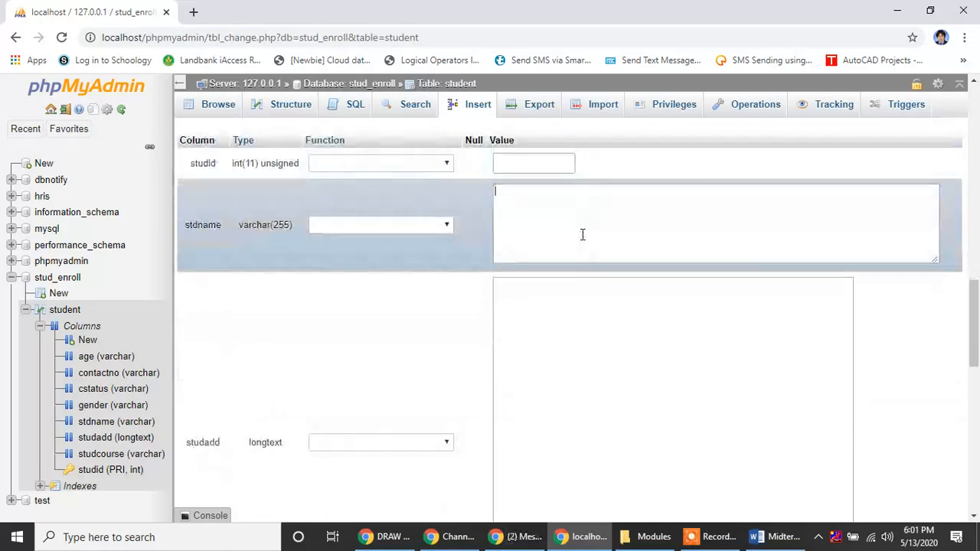
{"action": "scroll", "coordinate": [584, 234], "scroll_direction": "down", "scroll_amount": 2}
{"action": "scroll", "coordinate": [606, 241], "scroll_direction": "up", "scroll_amount": 3}
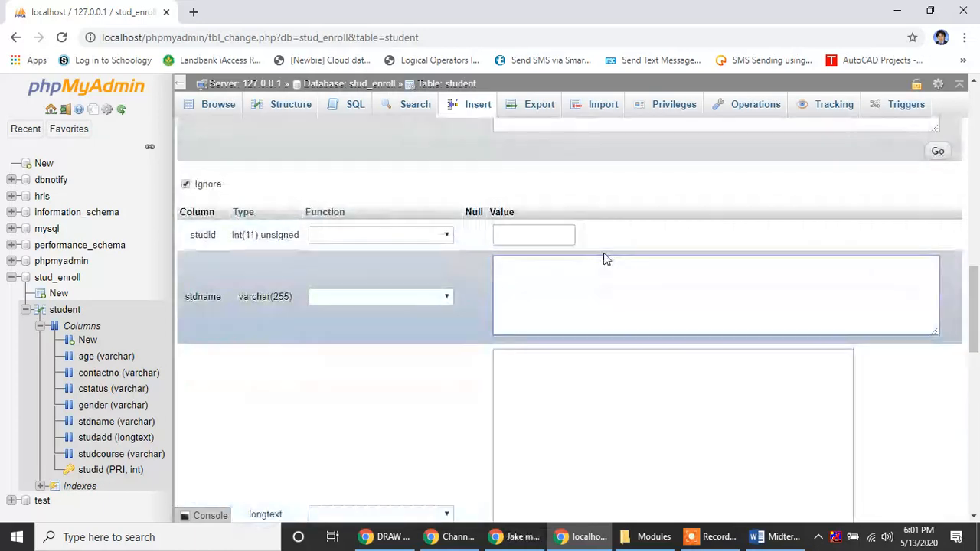
{"action": "type", "text": "Nancy"}
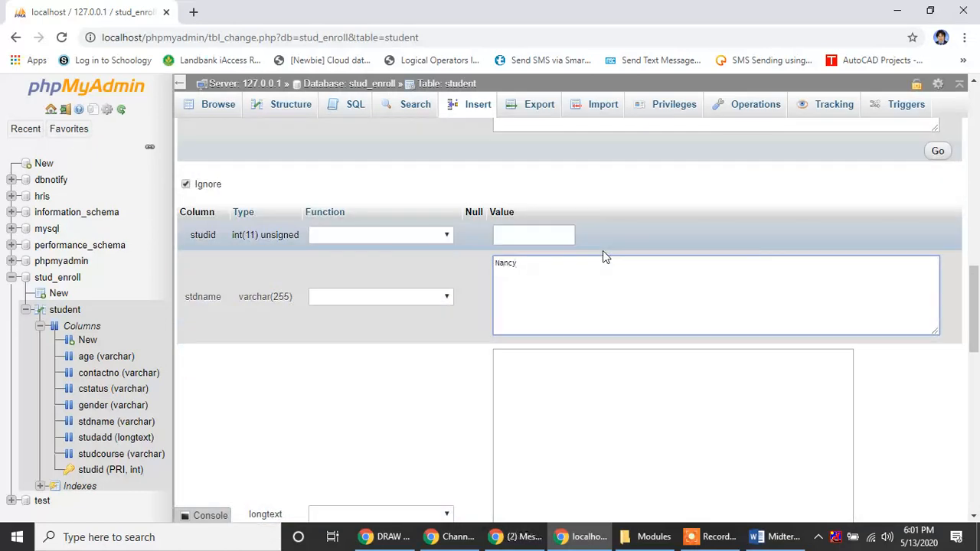
{"action": "type", "text": " Flores"}
{"action": "key", "text": "Tab"}
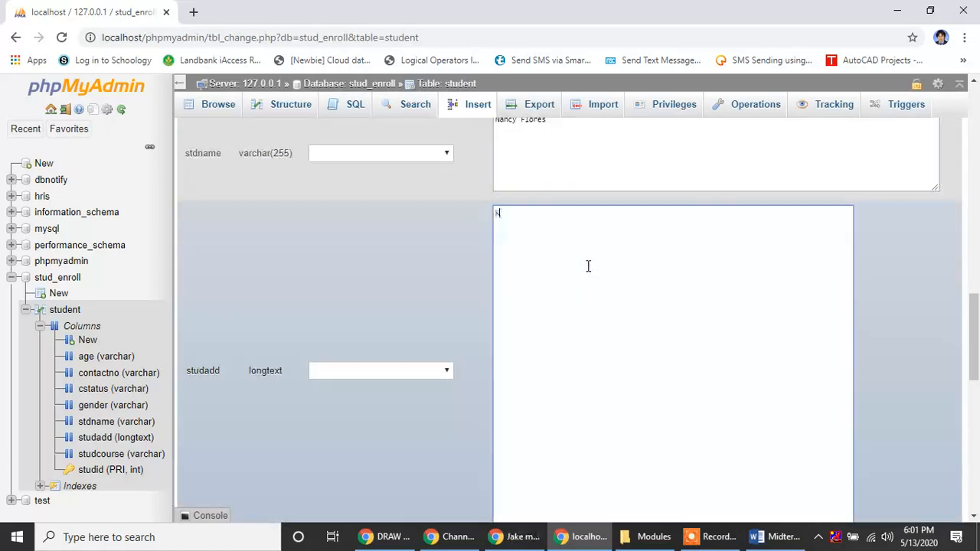
- Fill in the second student's address in the studadd field of the second record
{"action": "type", "text": "Kaba"}
{"action": "key", "text": "BackSpace"}
{"action": "type", "text": "an "}
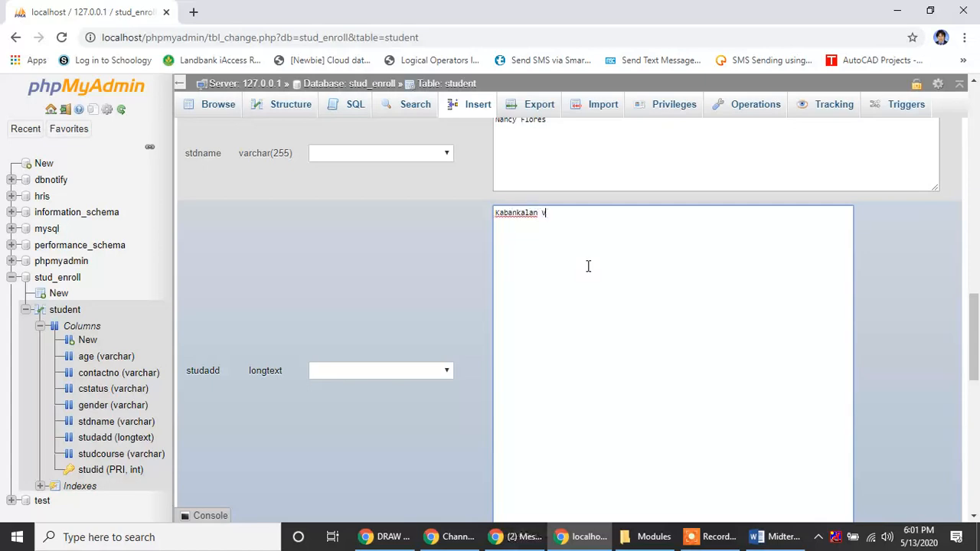
{"action": "type", "text": "City"}
- Set the second student's age to 22 and gender to Female
{"action": "scroll", "coordinate": [605, 268], "scroll_direction": "down", "scroll_amount": 4}
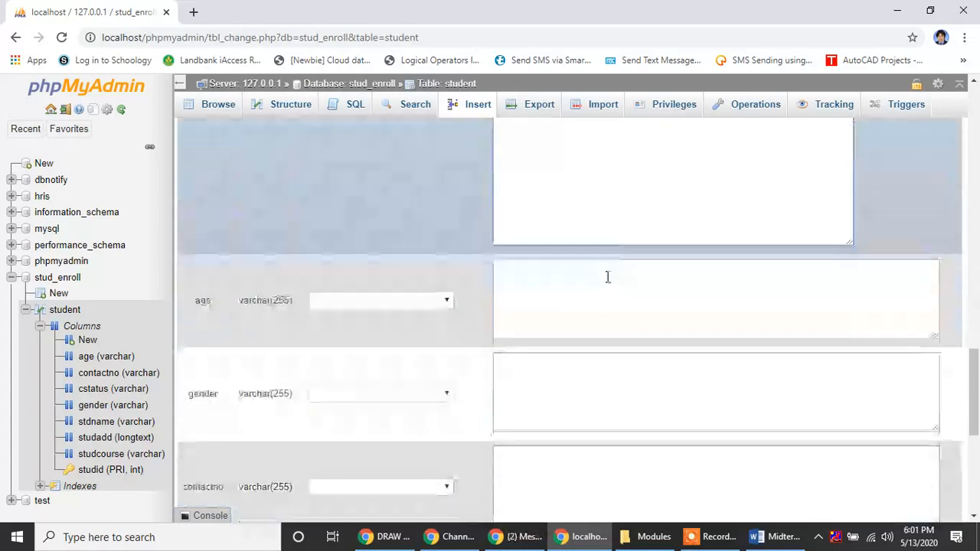
{"action": "left_click", "coordinate": [587, 282]}
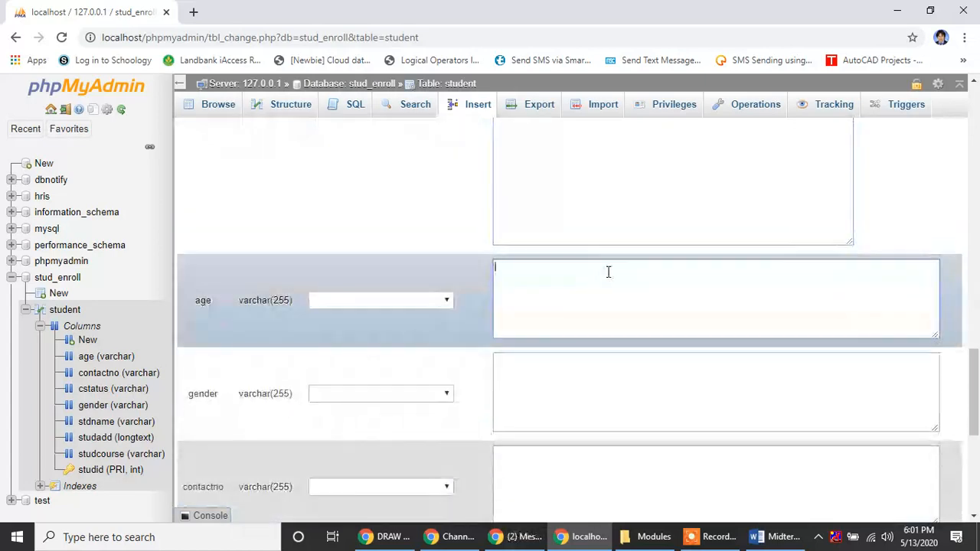
{"action": "left_click", "coordinate": [619, 397]}
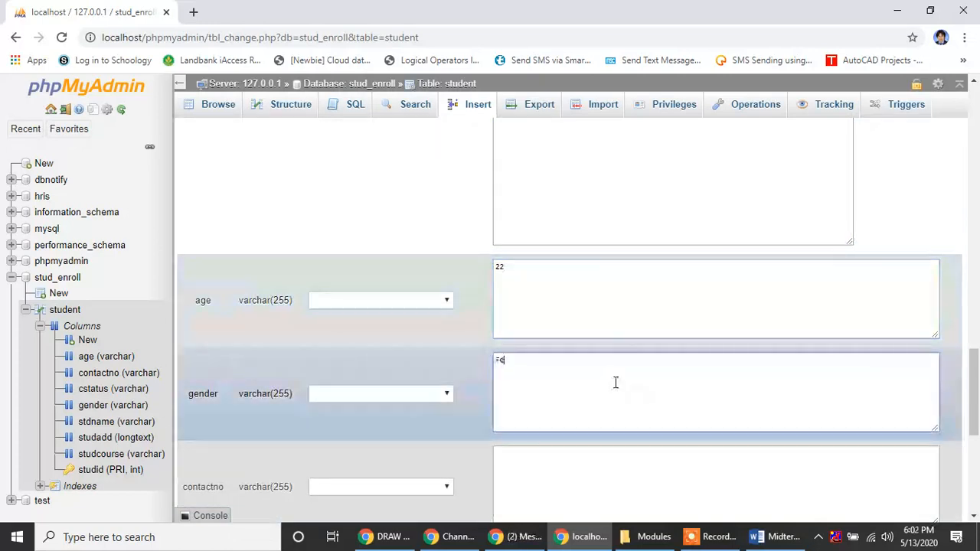
{"action": "type", "text": "Female"}
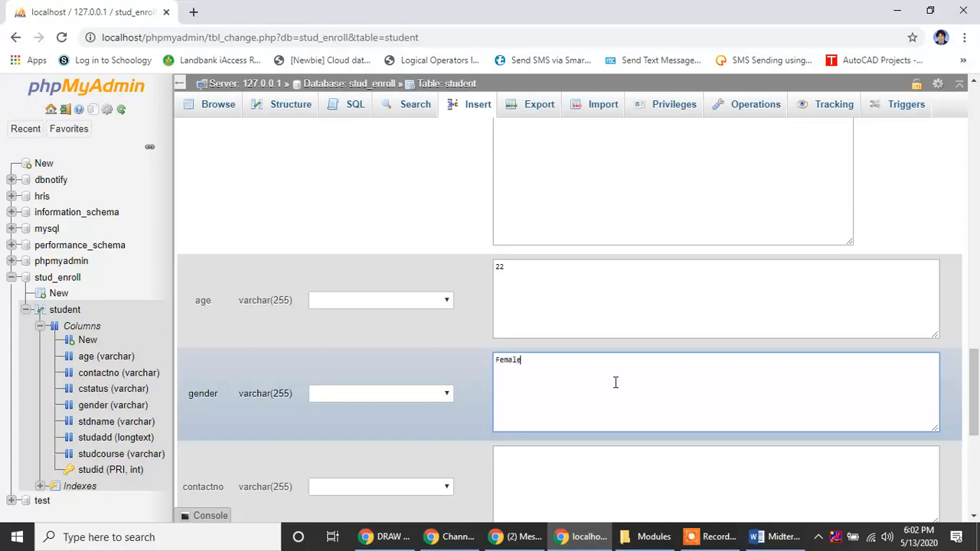
- Fill in the second student's contact number and set cstatus to Single
{"action": "scroll", "coordinate": [611, 375], "scroll_direction": "down", "scroll_amount": 3}
{"action": "left_click", "coordinate": [576, 256]}
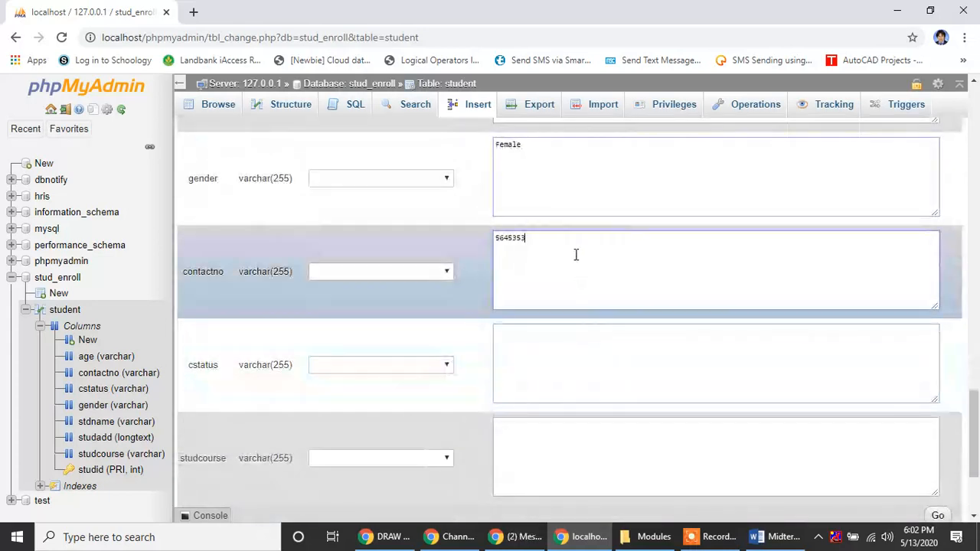
{"action": "left_click", "coordinate": [563, 335]}
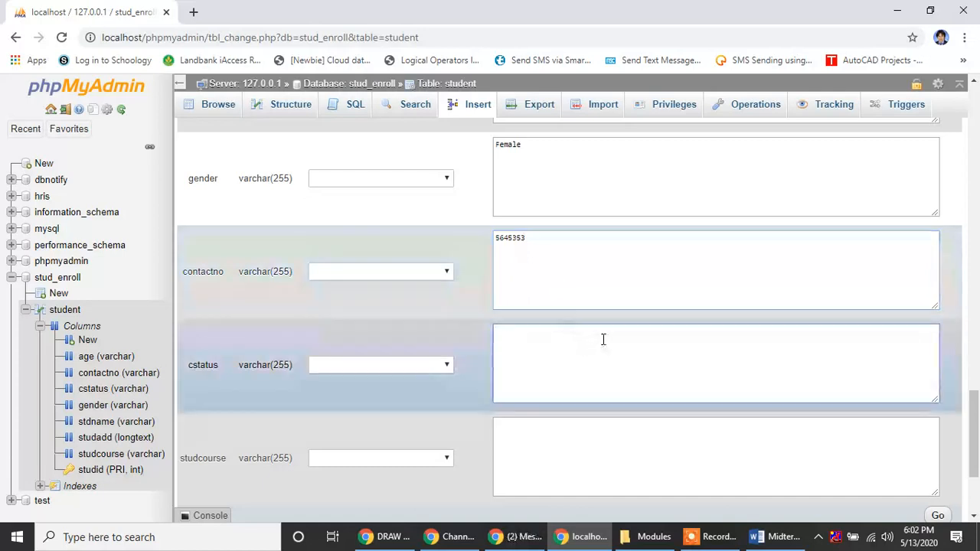
{"action": "type", "text": "Single"}
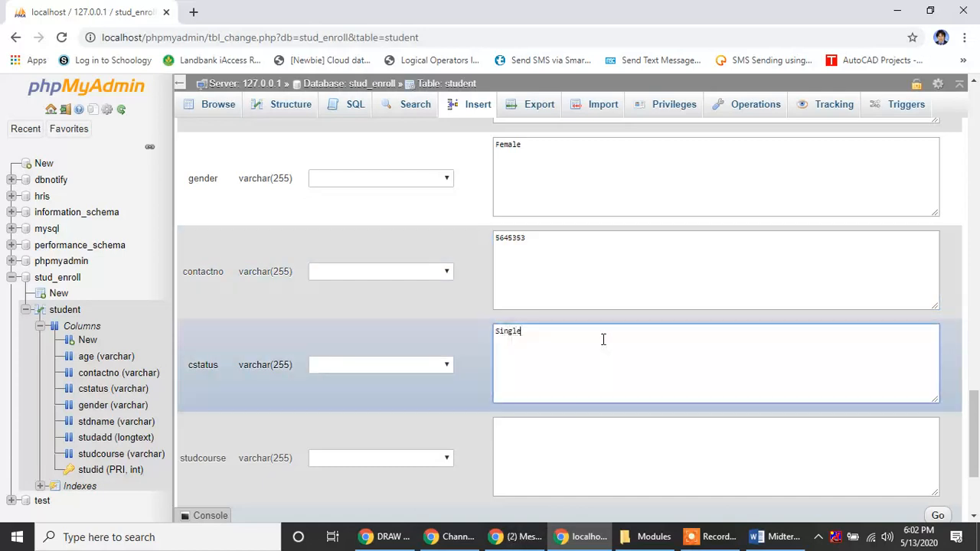
- Set the second student's studcourse to ECE and insert both student records into the table
{"action": "left_click", "coordinate": [536, 429]}
{"action": "scroll", "coordinate": [601, 375], "scroll_direction": "down", "scroll_amount": 2}
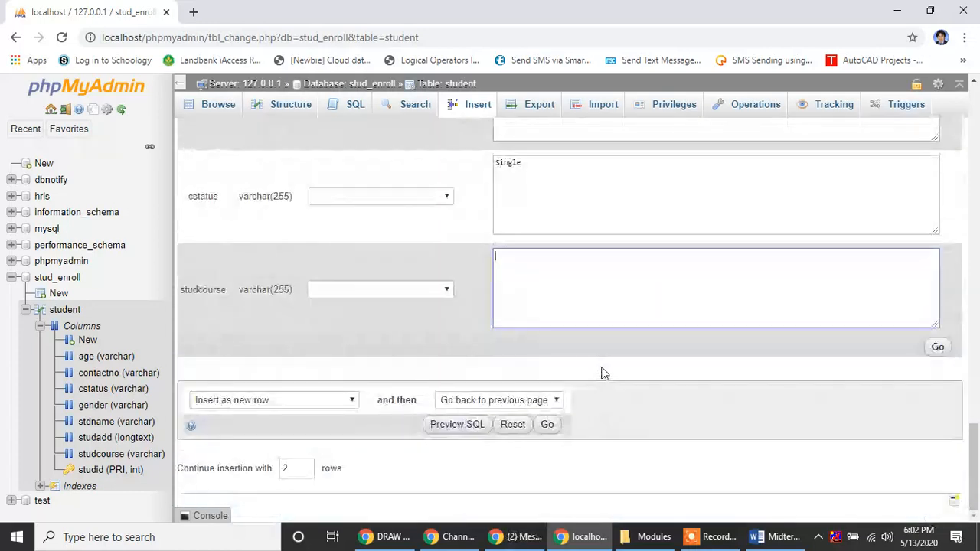
{"action": "type", "text": "ECE"}
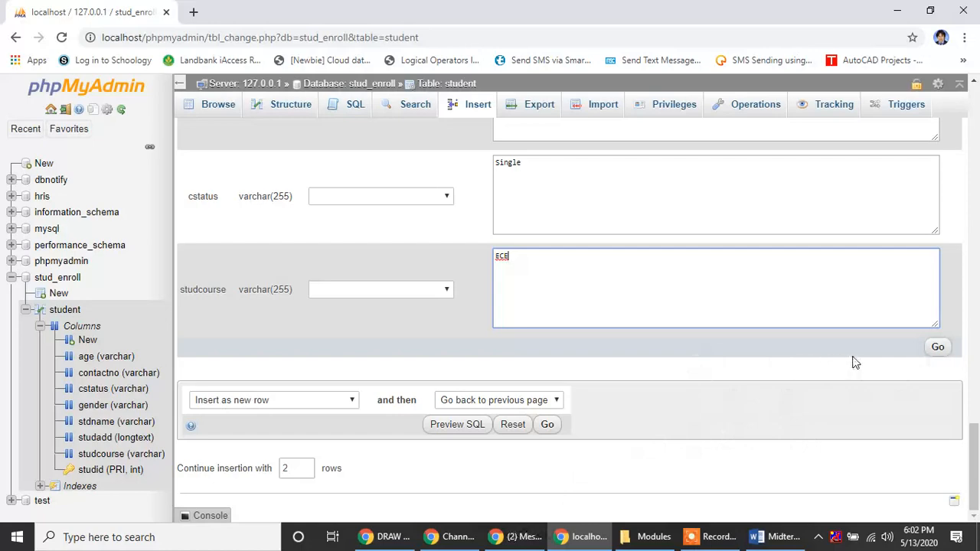
{"action": "left_click", "coordinate": [937, 348]}
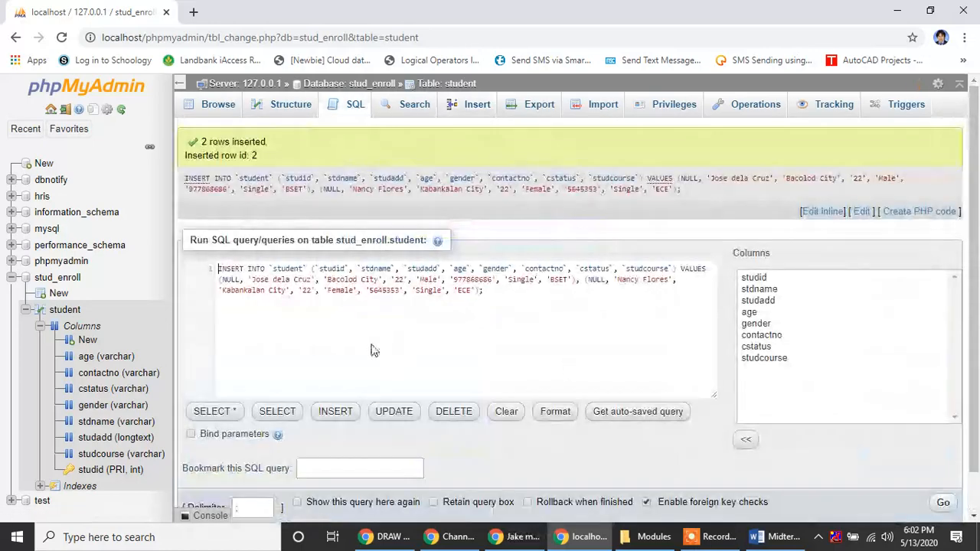
- View the student table's structure and its rows, and open a blank insert form
{"action": "left_click", "coordinate": [88, 329]}
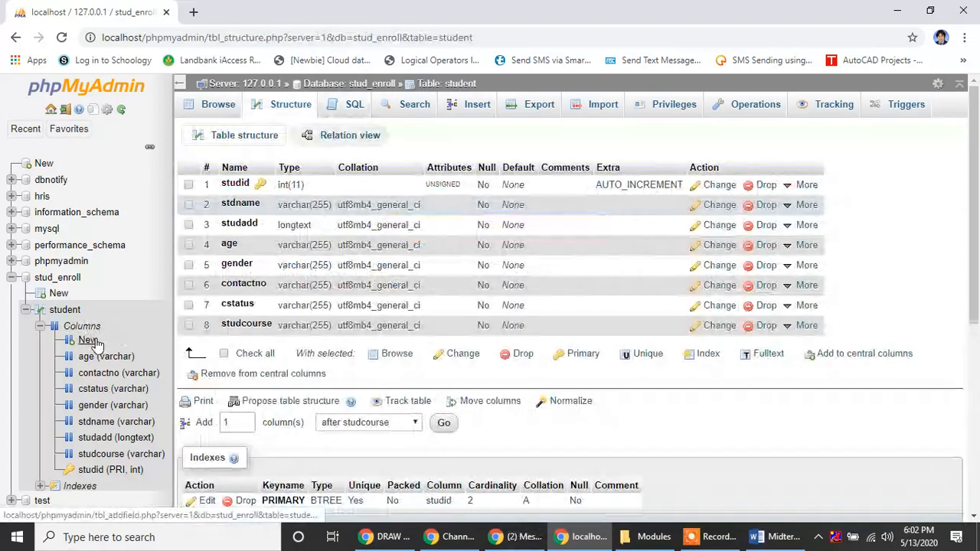
{"action": "left_click", "coordinate": [65, 311]}
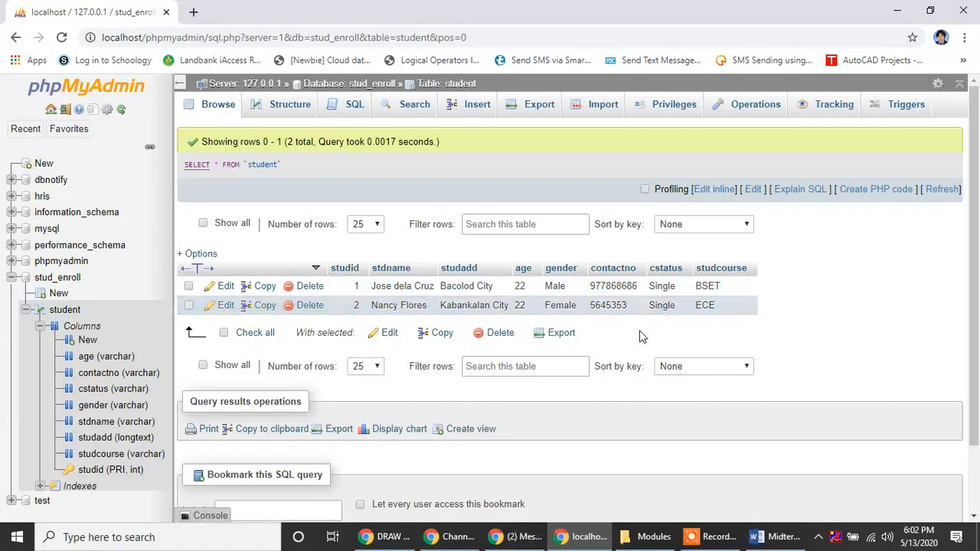
{"action": "left_click", "coordinate": [472, 107]}
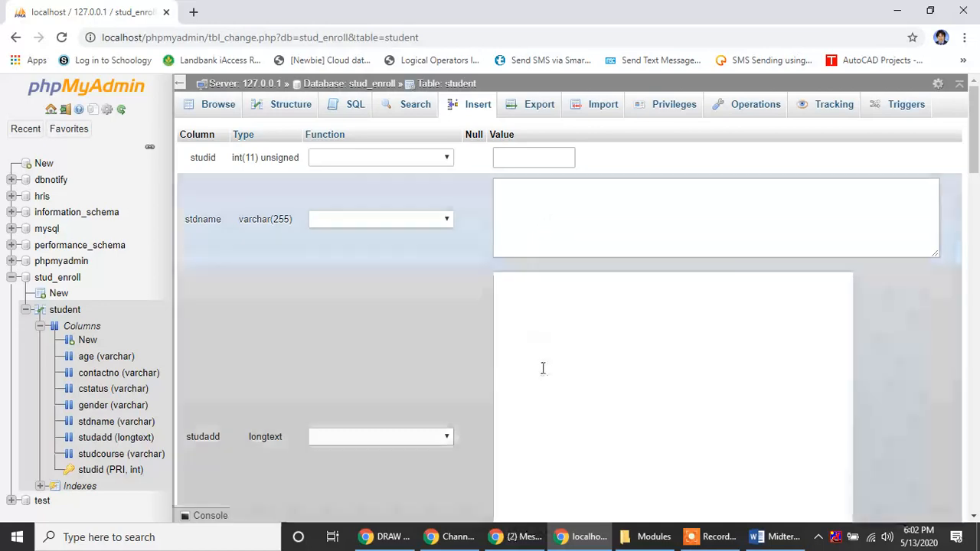
- Switch to the Midterm task document in Word and read the submission notes on its second page
{"action": "key", "text": "alt+Tab"}
{"action": "scroll", "coordinate": [475, 345], "scroll_direction": "down", "scroll_amount": 5}
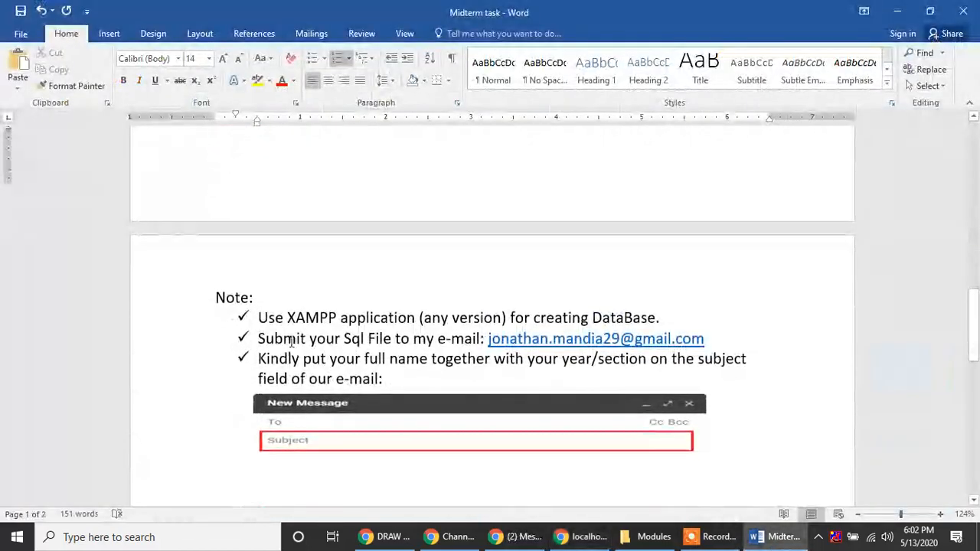
{"action": "scroll", "coordinate": [291, 339], "scroll_direction": "down", "scroll_amount": 2}
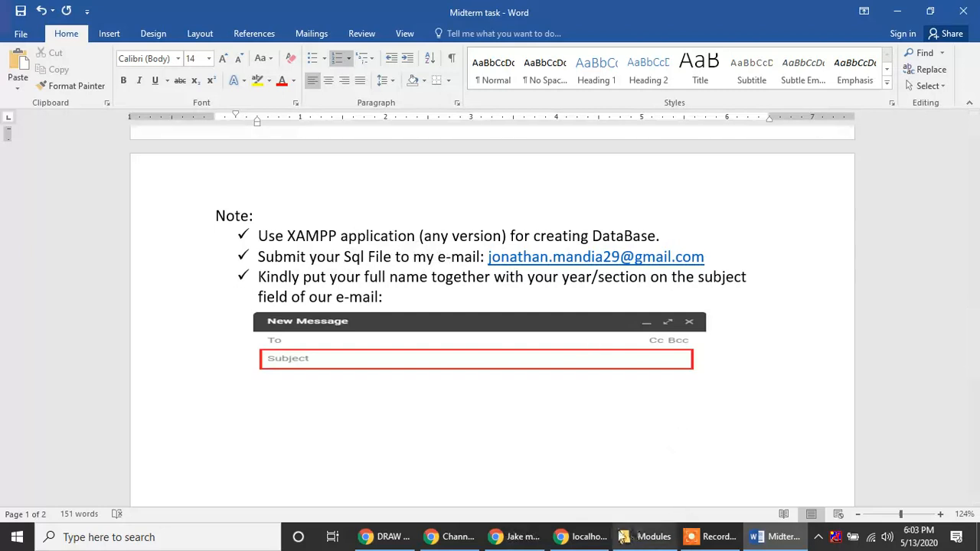
- Browse the student table's rows in phpMyAdmin, and select the words "Sql File" in the Word document's submission note
{"action": "left_click", "coordinate": [578, 539]}
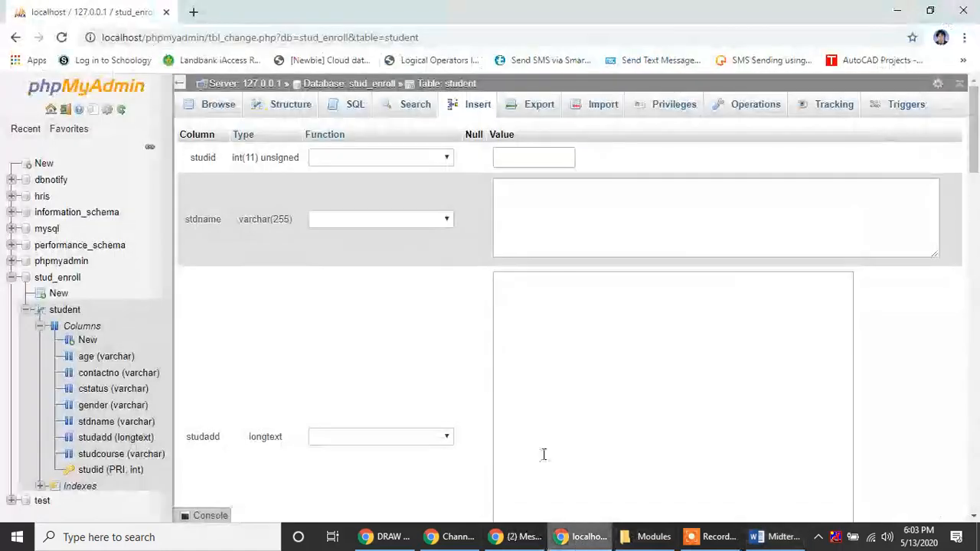
{"action": "left_click", "coordinate": [66, 312]}
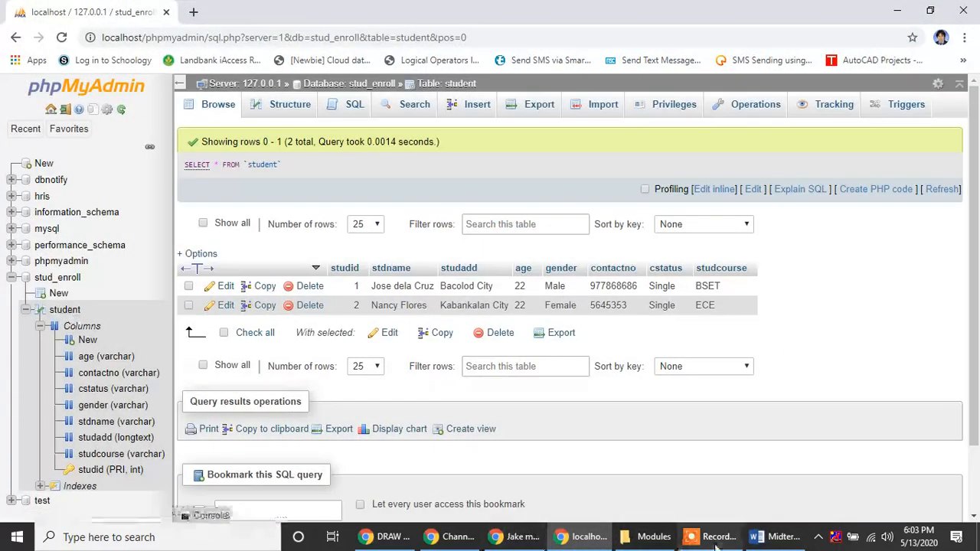
{"action": "left_click", "coordinate": [777, 537]}
{"action": "left_click_drag", "start_coordinate": [344, 259], "coordinate": [392, 259]}
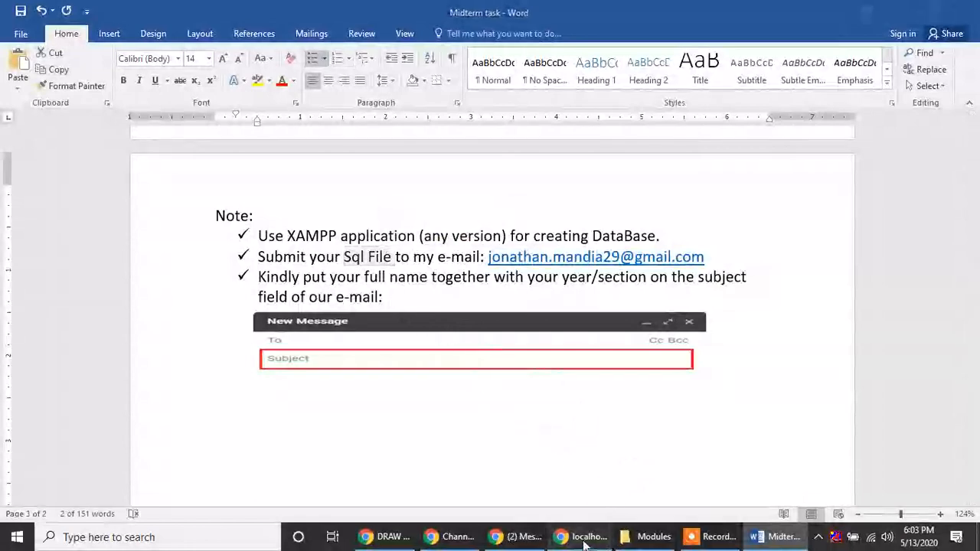
- Switch to phpMyAdmin, open the export page for the student table and enter stud_enroll as the new template name
{"action": "left_click", "coordinate": [585, 541]}
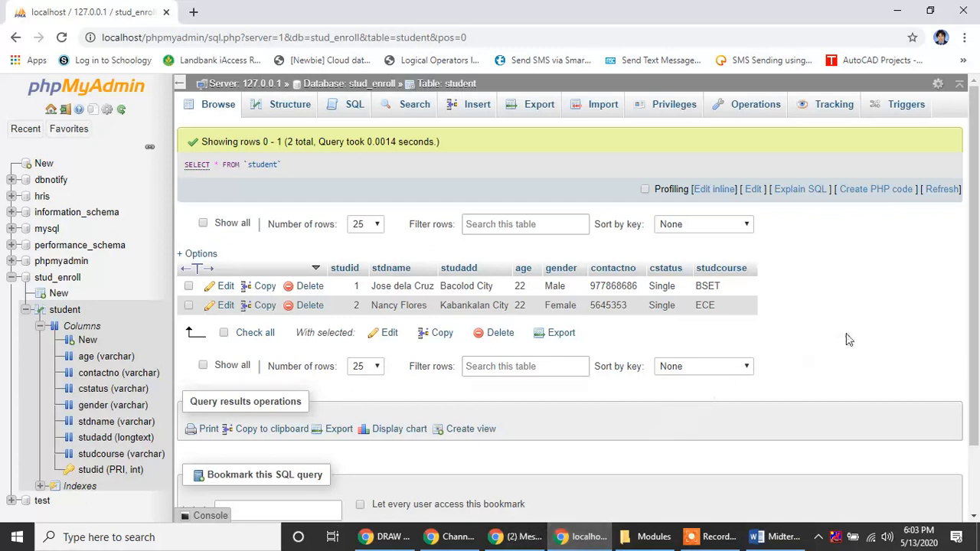
{"action": "left_click", "coordinate": [532, 111]}
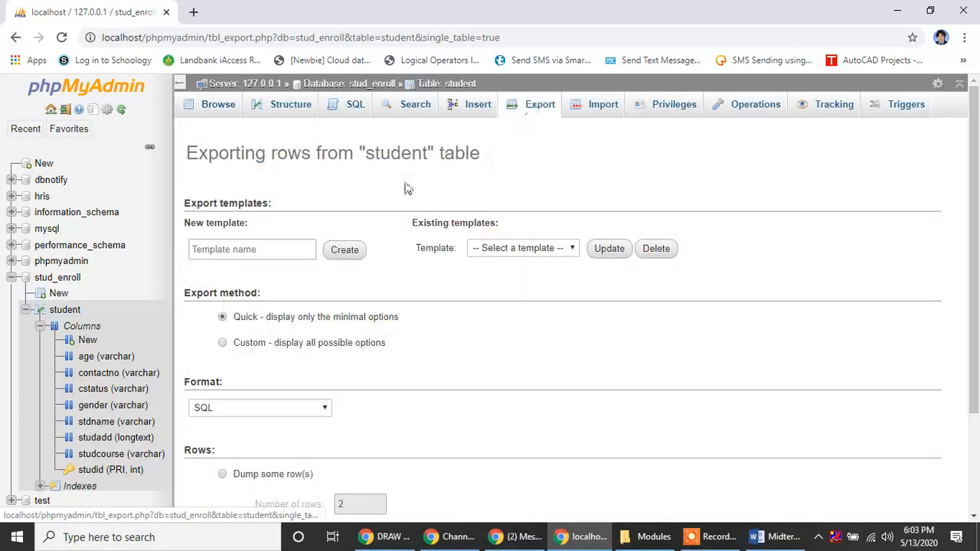
{"action": "left_click", "coordinate": [268, 252]}
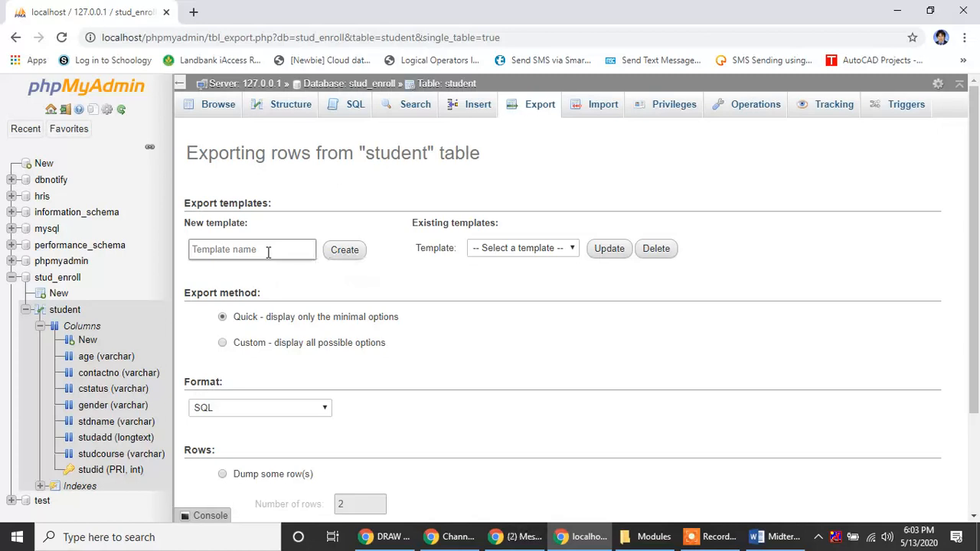
{"action": "type", "text": "stud_enroll"}
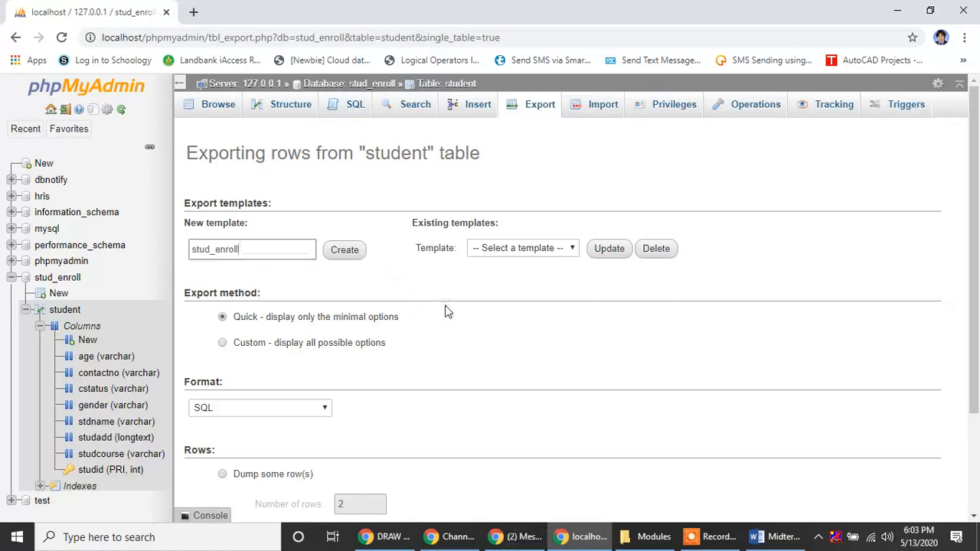
- Examine the export method, row options and list of available formats for the student table
{"action": "scroll", "coordinate": [448, 310], "scroll_direction": "down", "scroll_amount": 3}
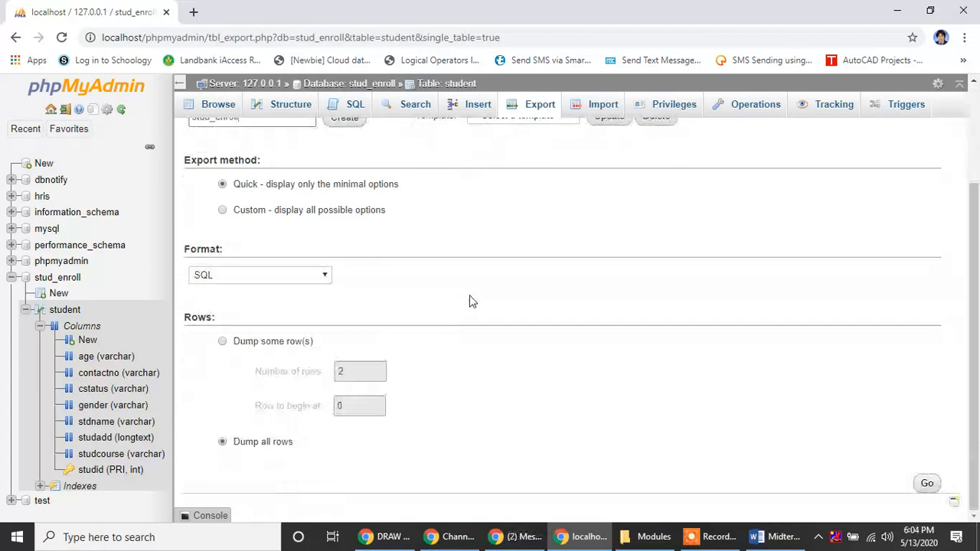
{"action": "scroll", "coordinate": [470, 301], "scroll_direction": "up", "scroll_amount": 3}
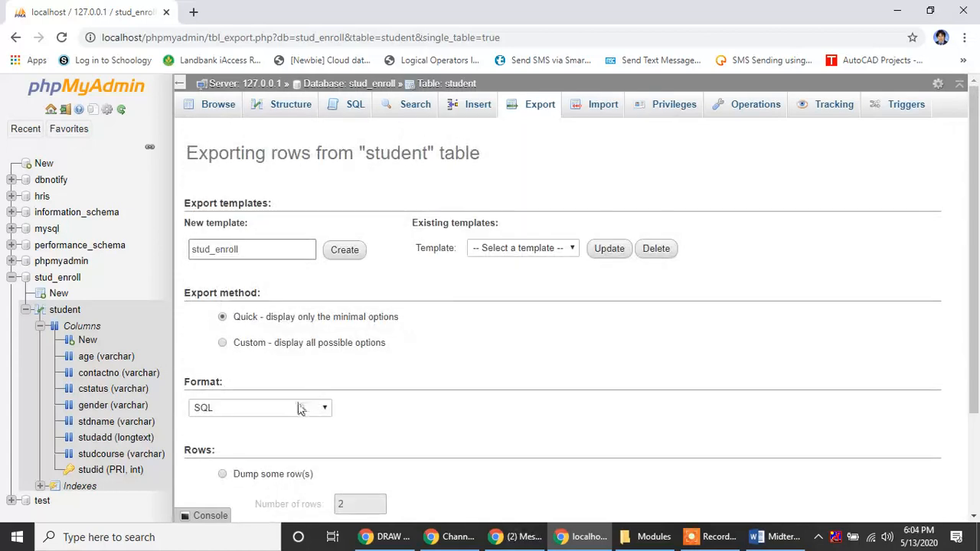
{"action": "left_click", "coordinate": [325, 409]}
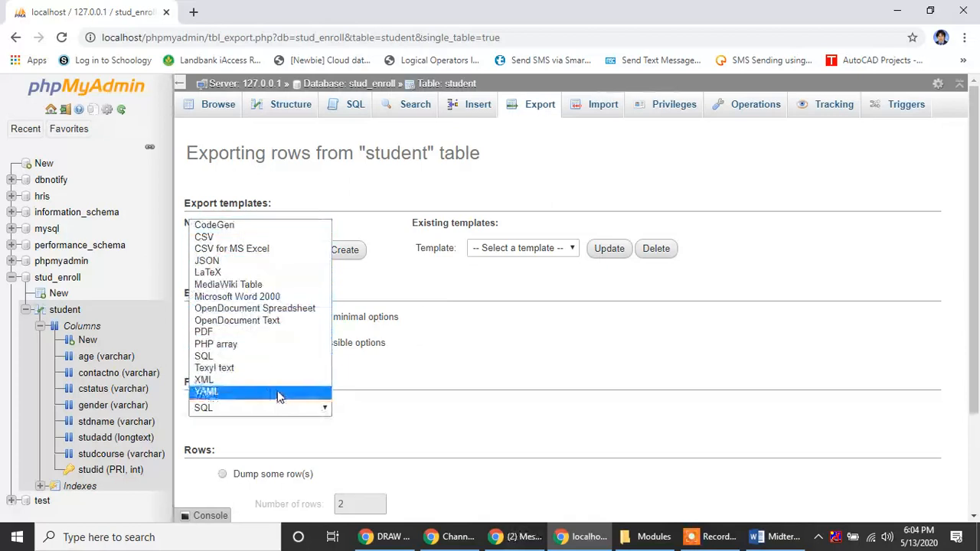
{"action": "left_click", "coordinate": [365, 417]}
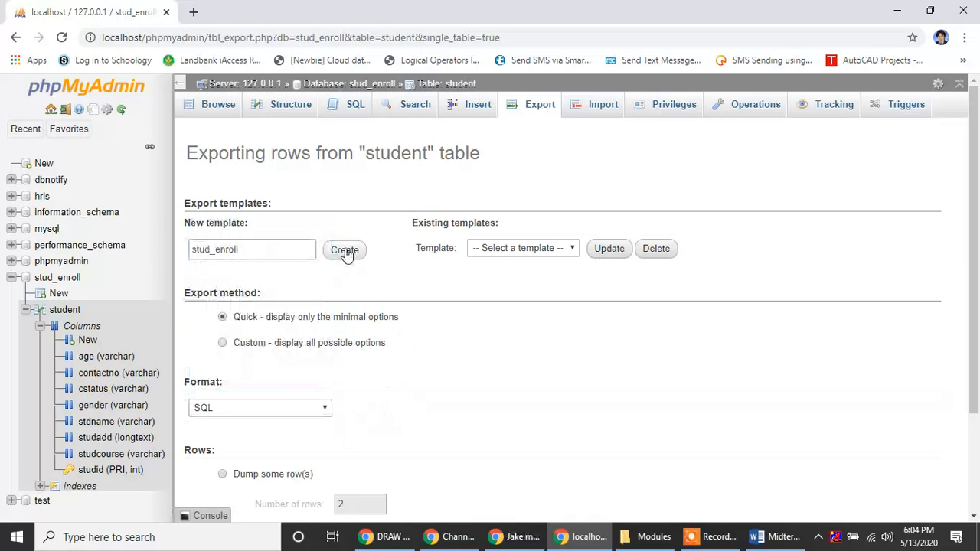
- Export all rows of the student table in SQL format and save the file as student on the Desktop
{"action": "scroll", "coordinate": [877, 390], "scroll_direction": "down", "scroll_amount": 3}
{"action": "left_click", "coordinate": [936, 479]}
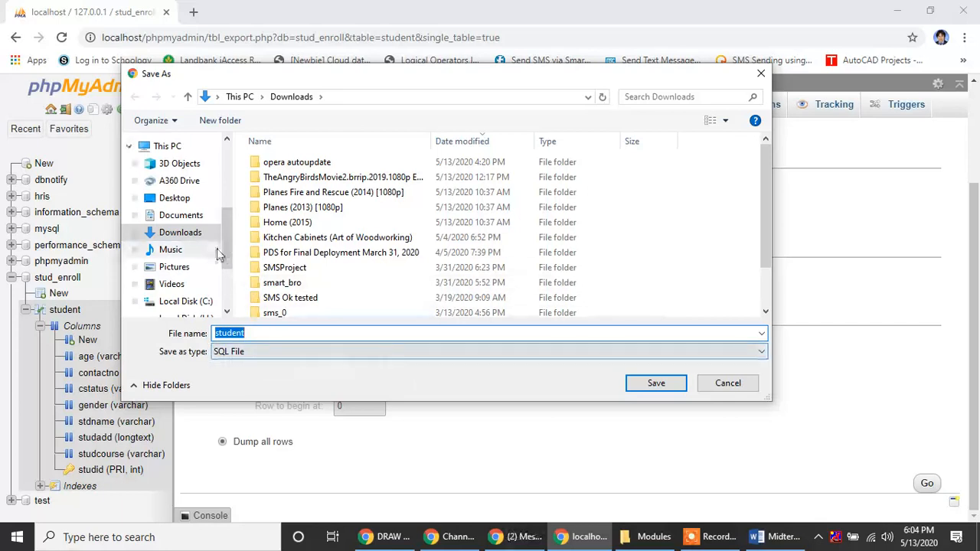
{"action": "left_click_drag", "start_coordinate": [222, 247], "coordinate": [224, 177]}
{"action": "left_click", "coordinate": [175, 170]}
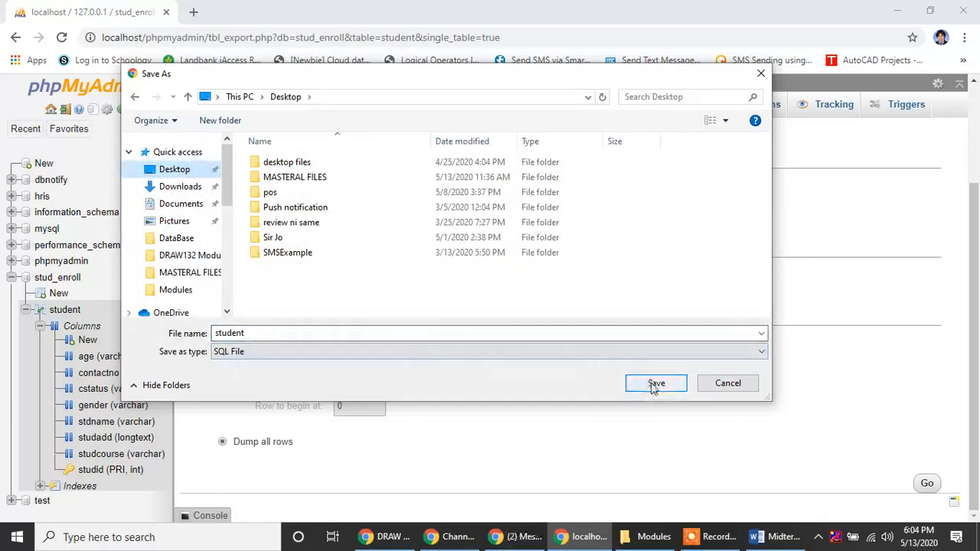
{"action": "left_click", "coordinate": [655, 383]}
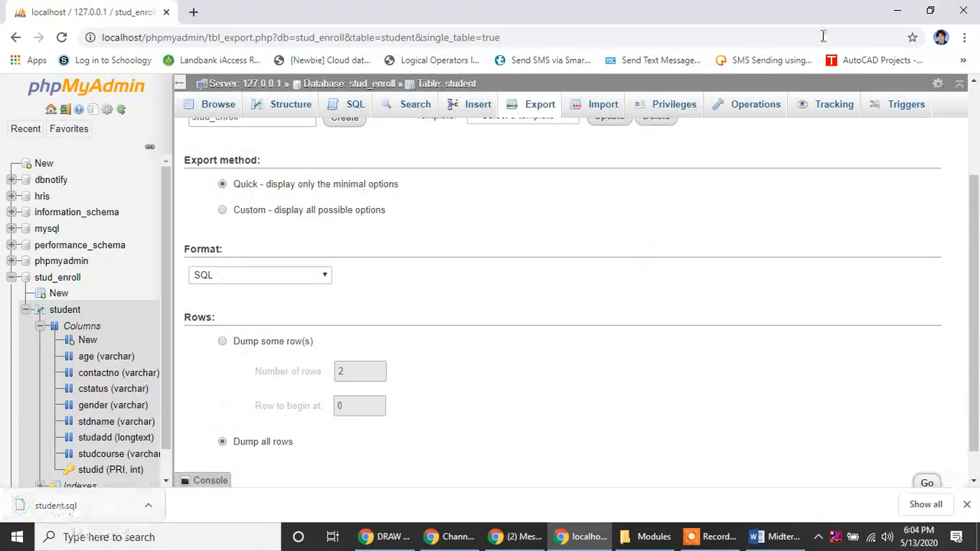
- Minimize the open windows and move the student.sql file on the desktop to the spot beneath Sample output
{"action": "left_click", "coordinate": [897, 11]}
{"action": "left_click", "coordinate": [898, 10]}
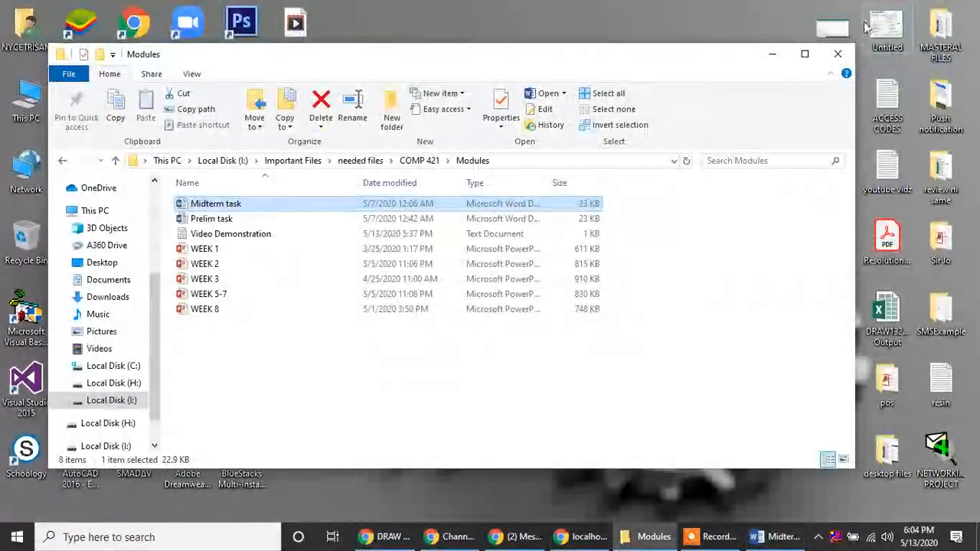
{"action": "left_click", "coordinate": [770, 53]}
{"action": "left_click_drag", "start_coordinate": [295, 98], "coordinate": [720, 114]}
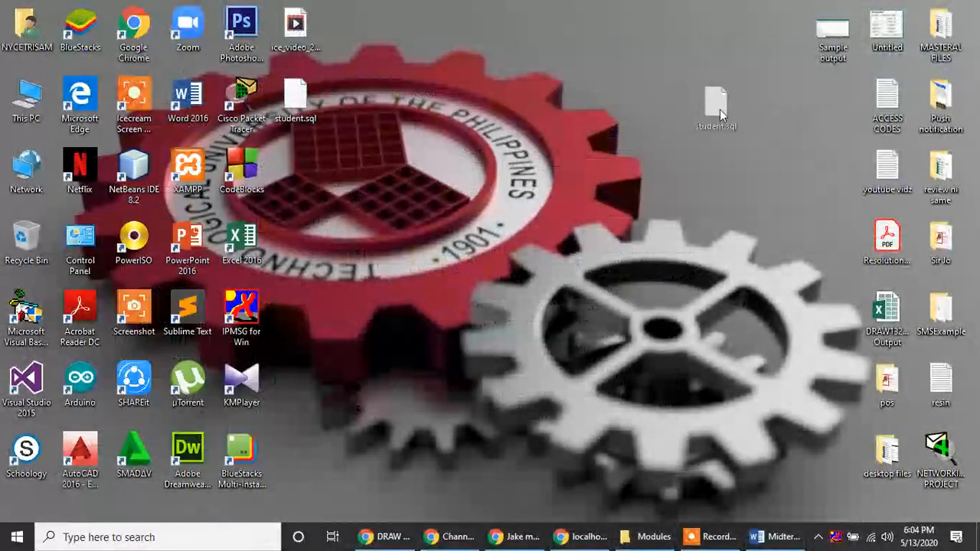
{"action": "left_click_drag", "start_coordinate": [815, 104], "coordinate": [816, 106]}
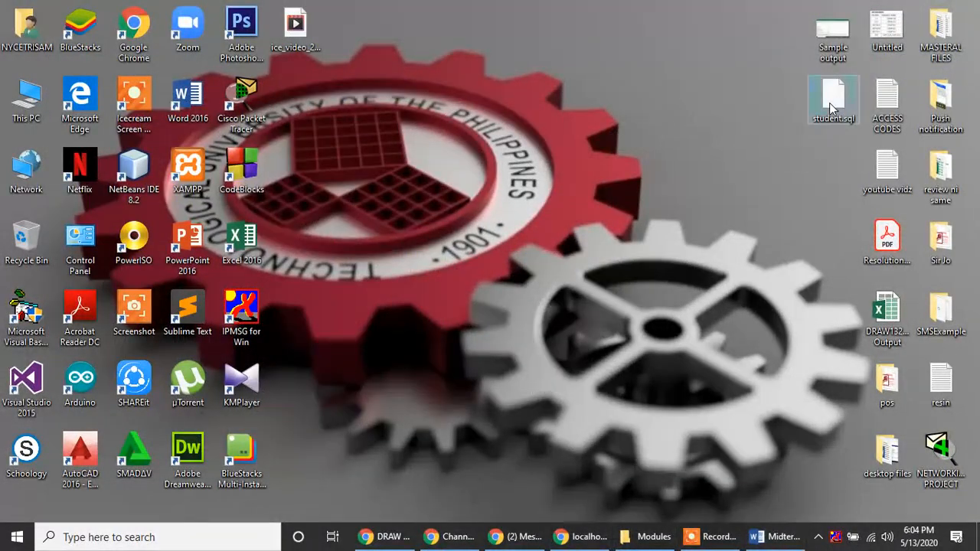
- Switch to the Midterm task document in Word and review the e-mail submission and subject field notes
{"action": "left_click", "coordinate": [775, 537]}
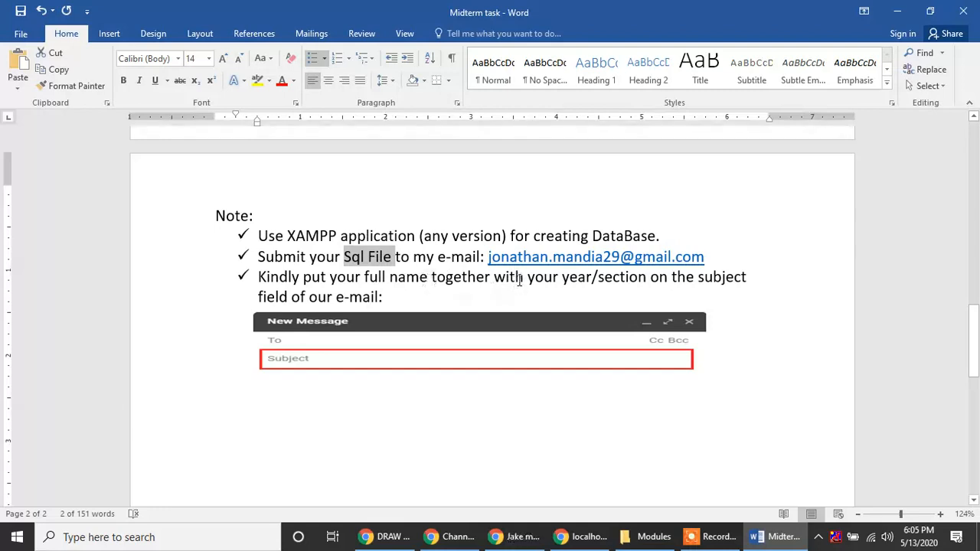
{"action": "left_click", "coordinate": [438, 294]}
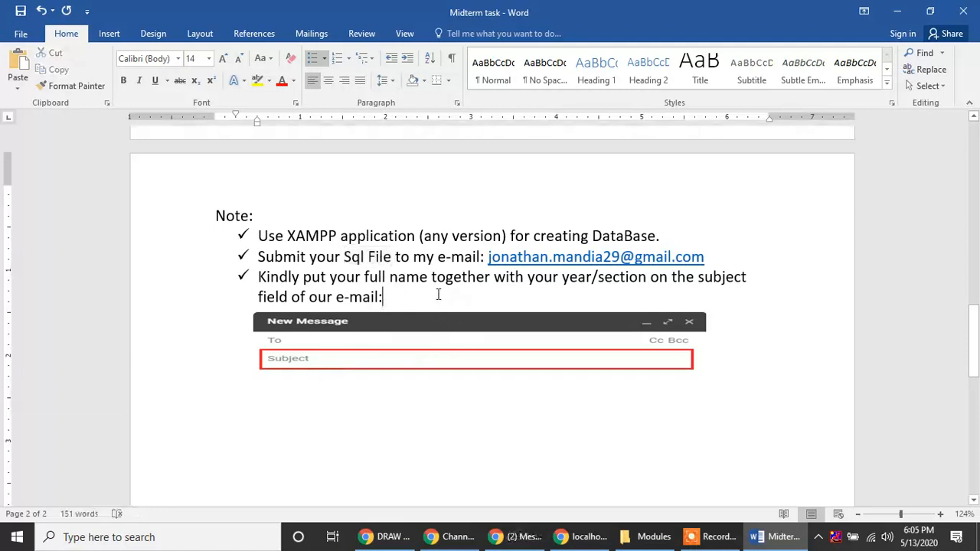